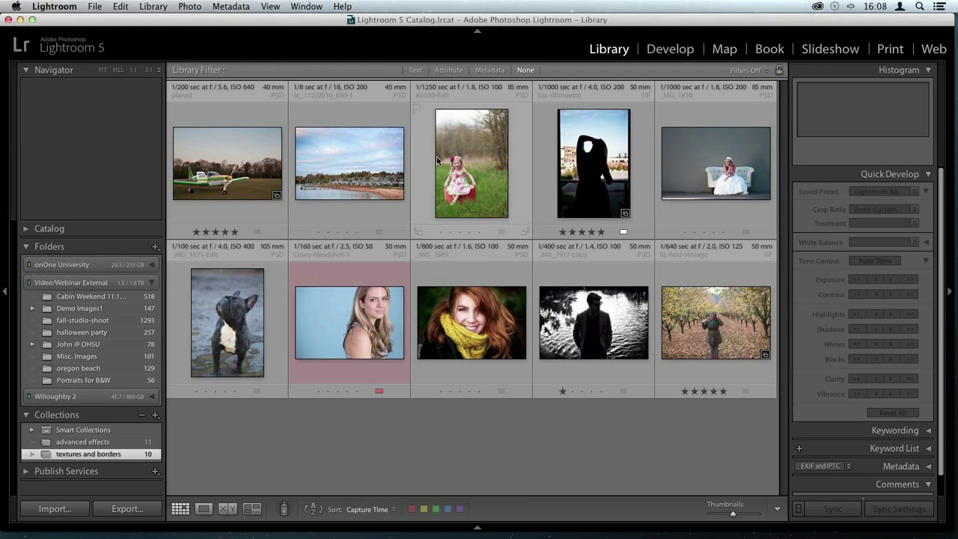
Open the photo of the lakeside houses from the Lightroom grid in Perfect Photo Suite 8
click(364, 170)
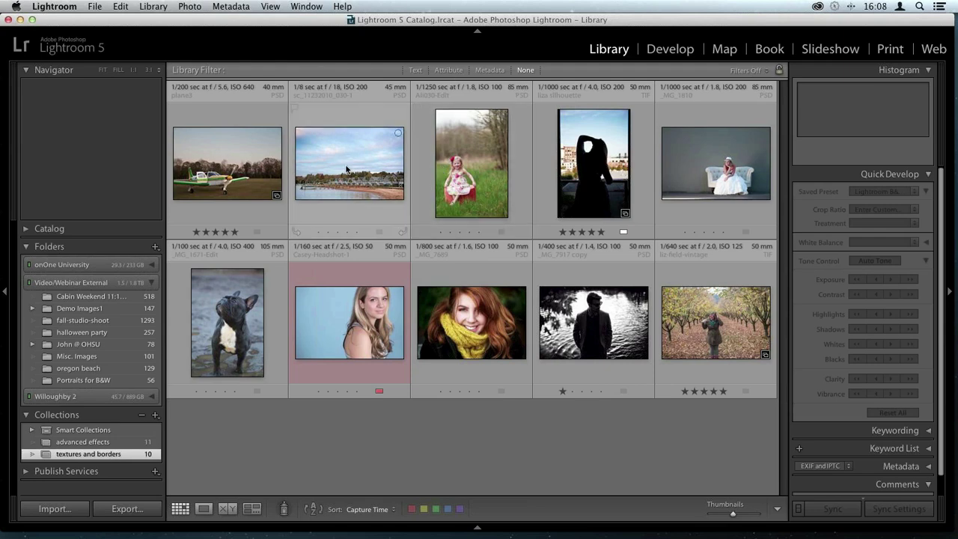
double_click(347, 169)
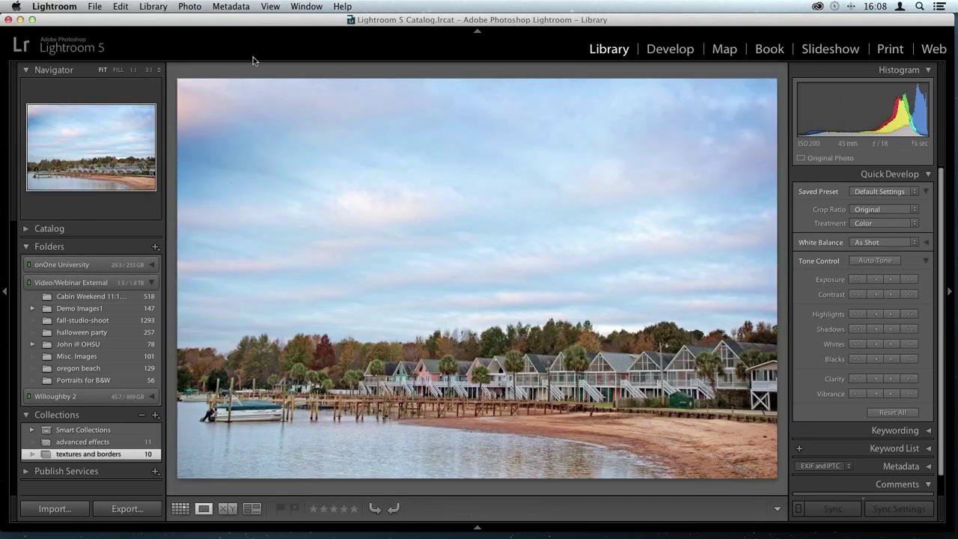
click(91, 5)
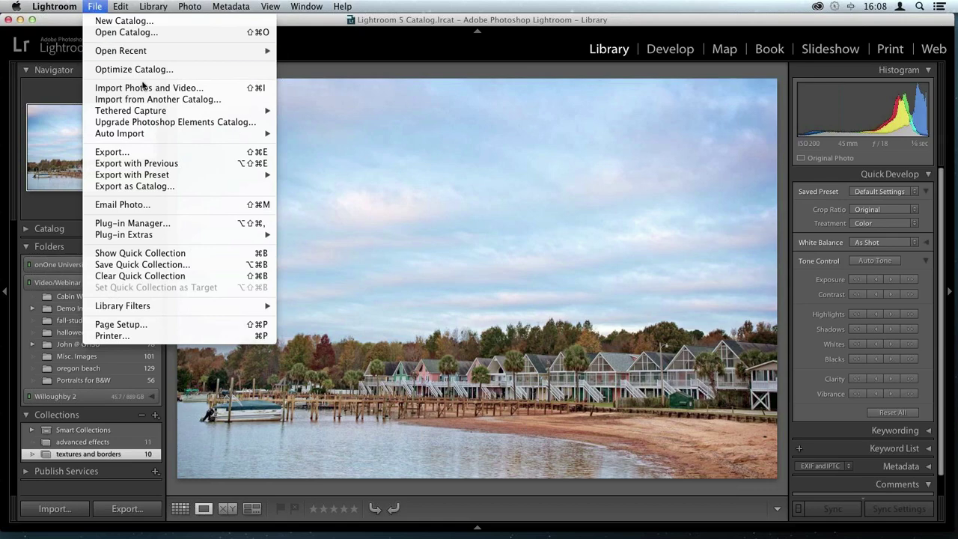
mouse_move(270, 241)
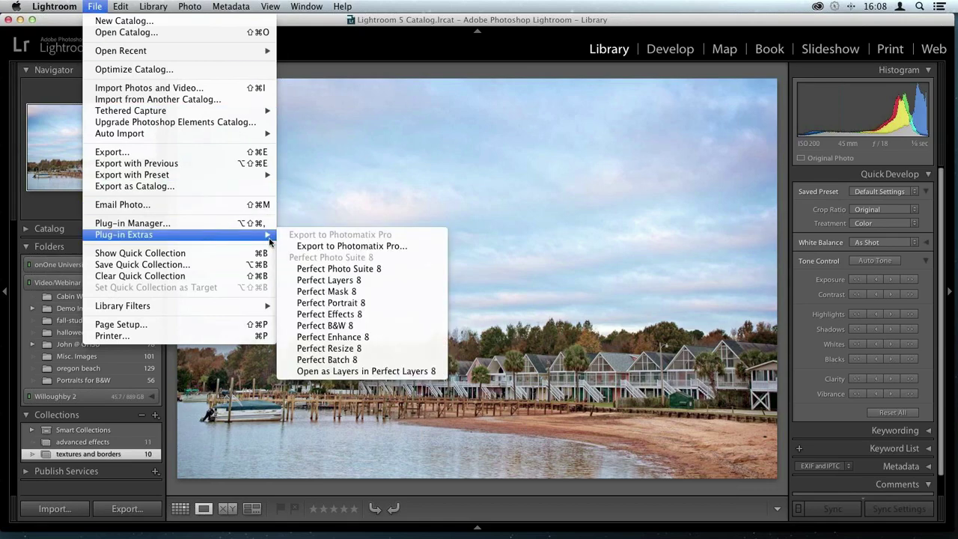
click(372, 272)
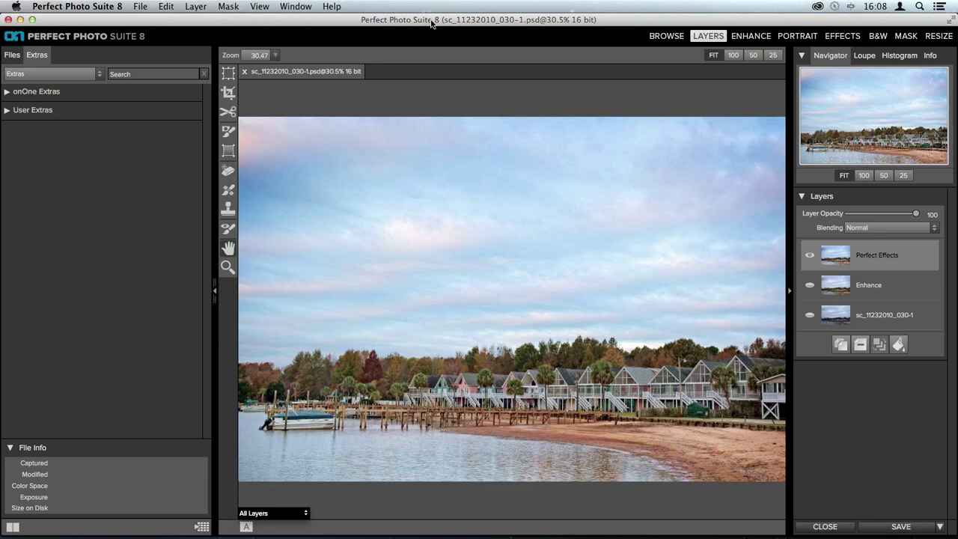
Look through the sample files and the Backgrounds, Borders and Textures categories of the onOne Extras
click(12, 56)
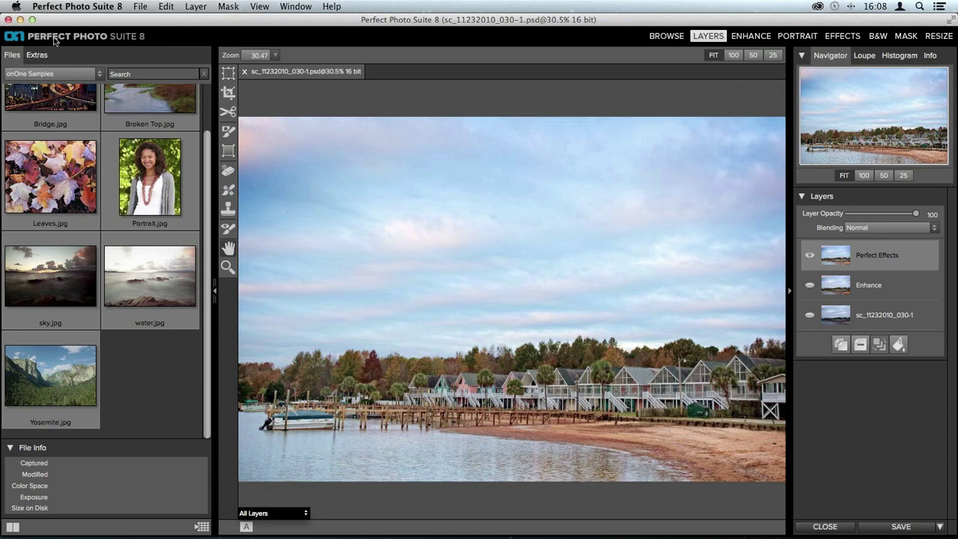
click(45, 56)
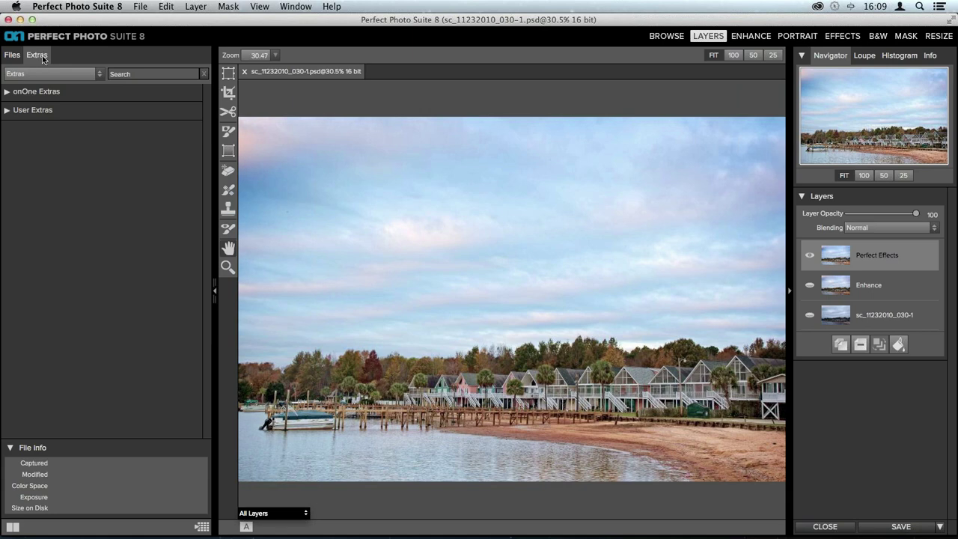
click(6, 92)
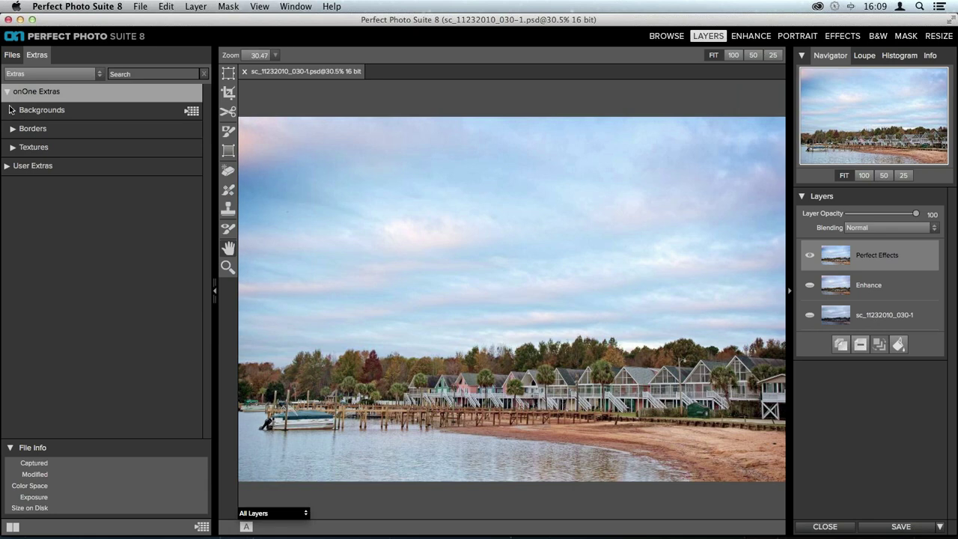
click(13, 111)
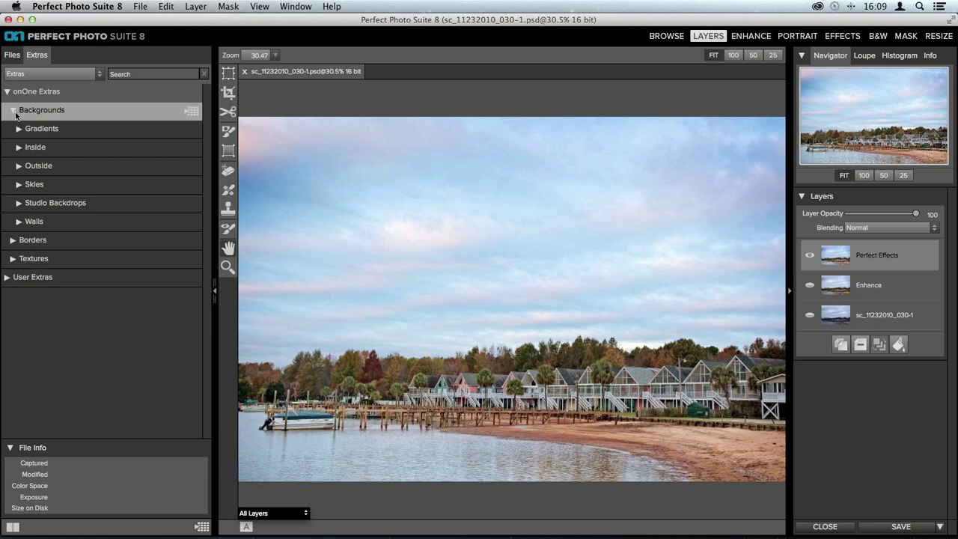
click(13, 112)
click(12, 128)
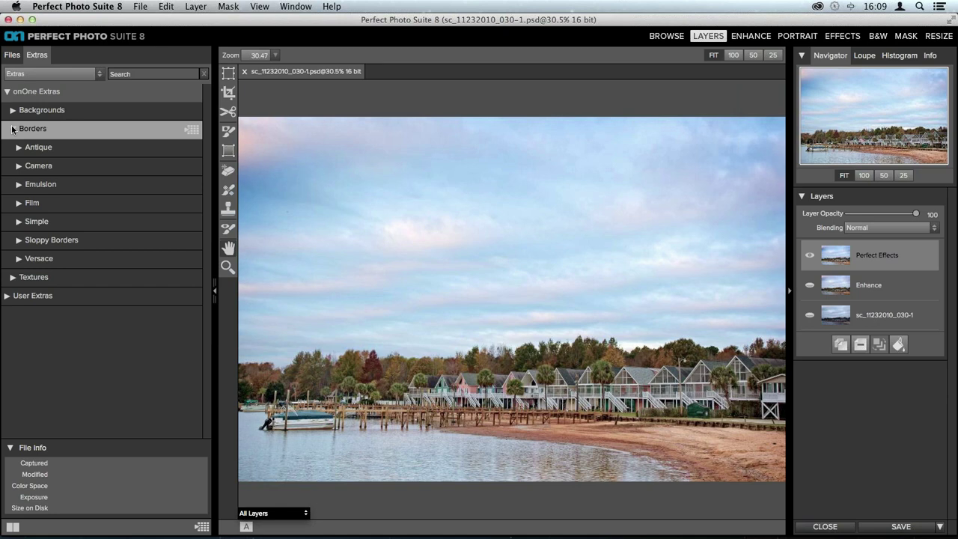
click(12, 129)
click(10, 148)
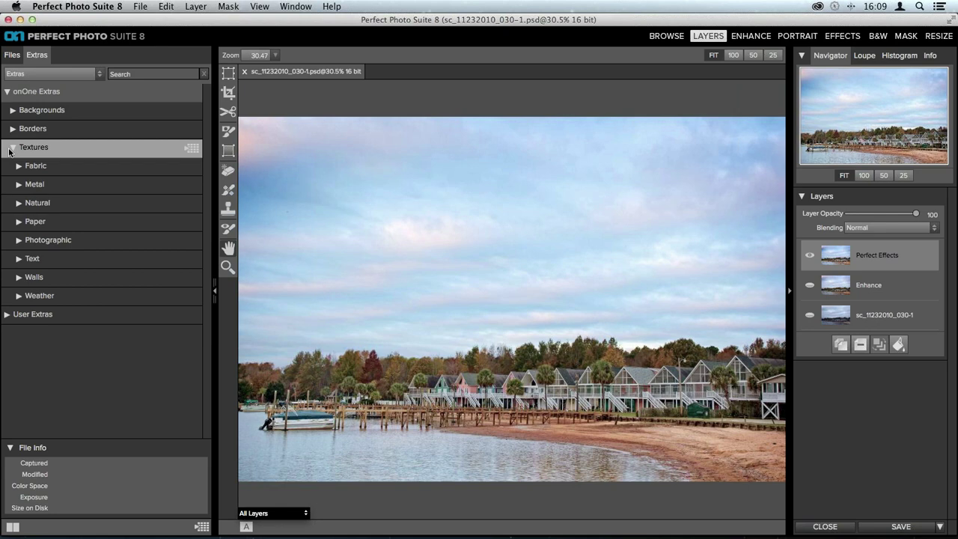
click(10, 149)
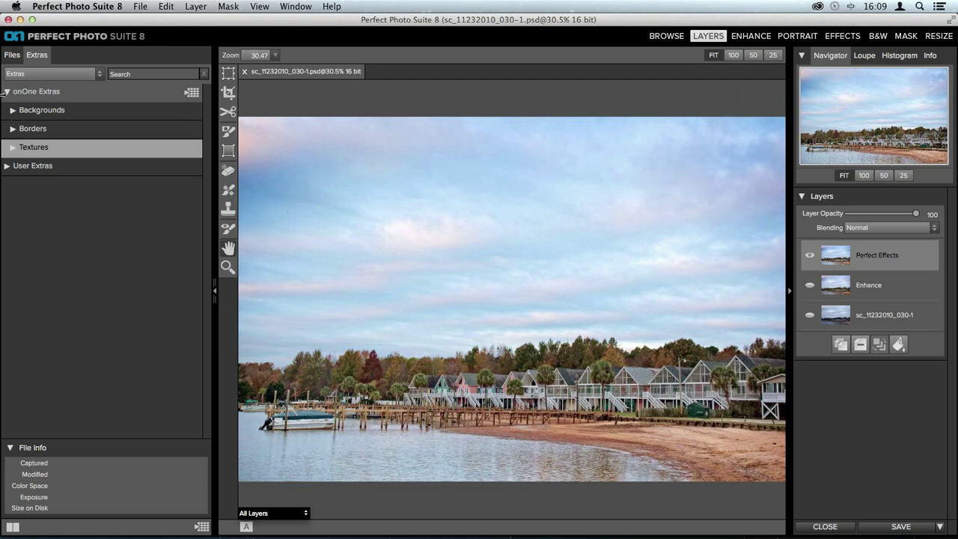
Collapse the onOne Extras and examine the Textures category of the User Extras
click(5, 93)
click(9, 109)
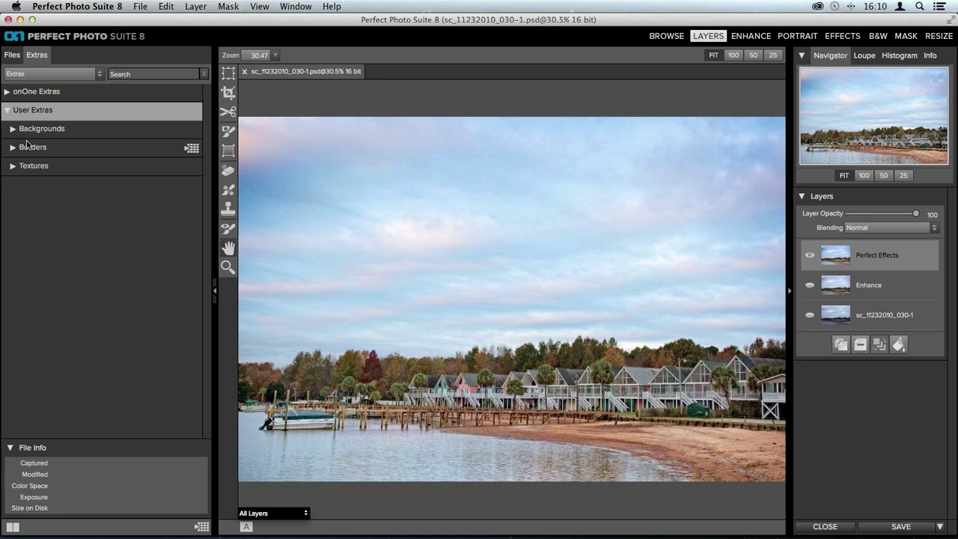
click(14, 169)
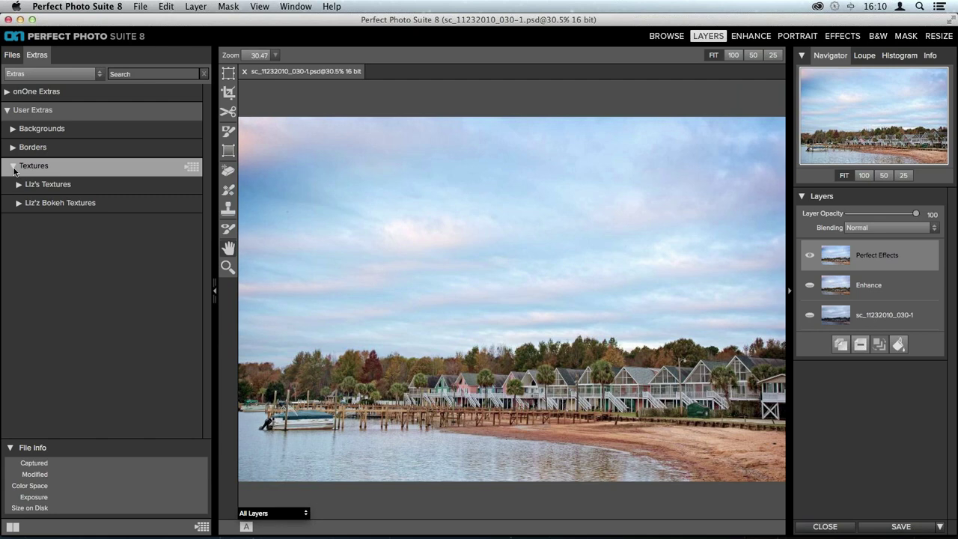
Open the Extras Manager and review the subcategories of Perfect Effects
click(141, 6)
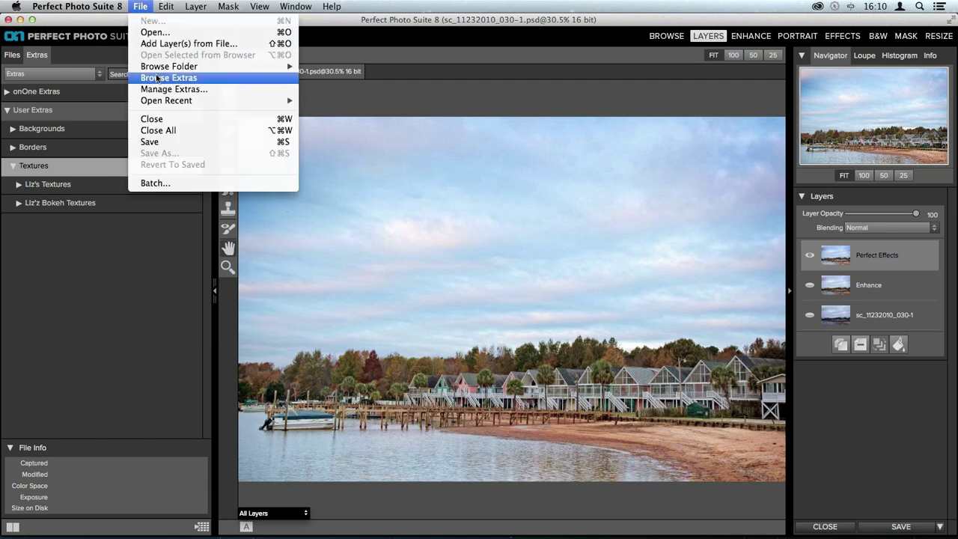
click(208, 89)
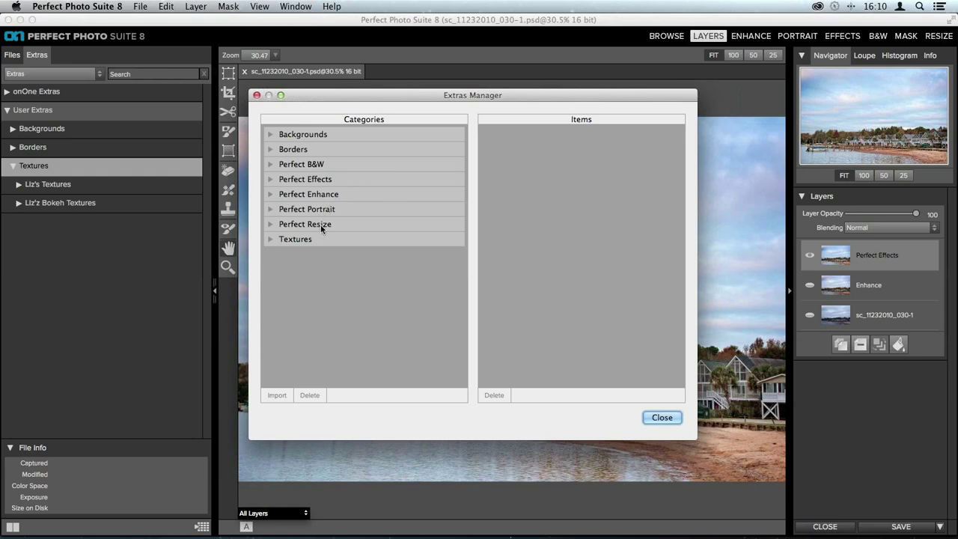
click(270, 180)
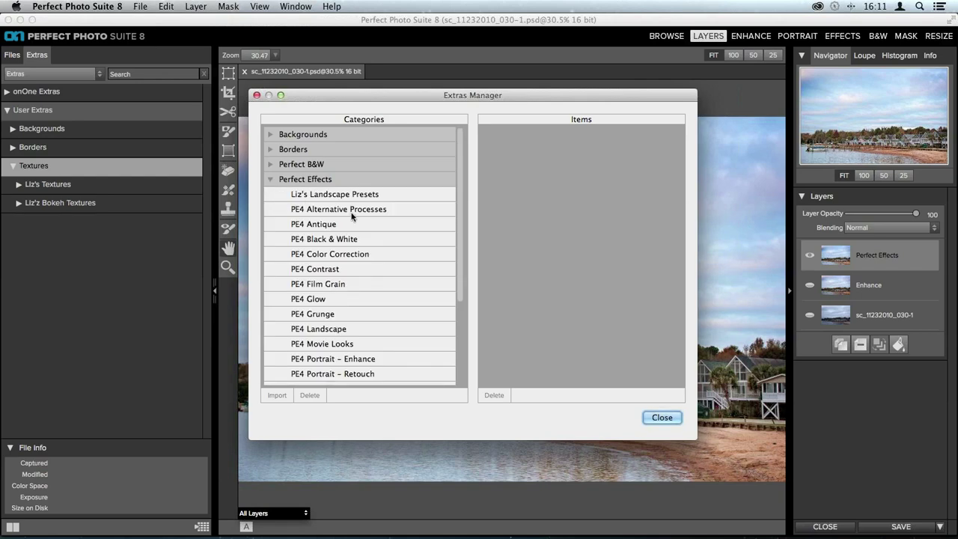
scroll(351, 216, down, 1)
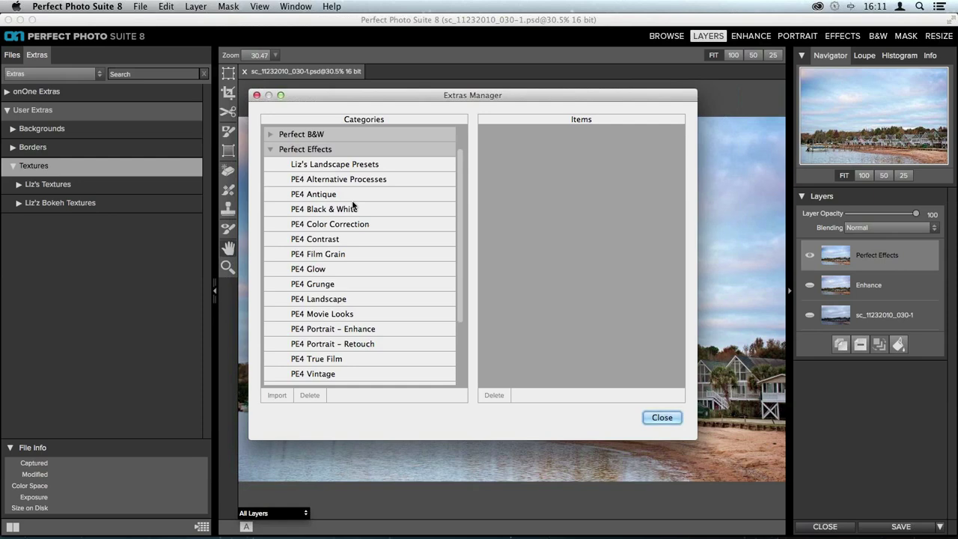
scroll(354, 207, up, 2)
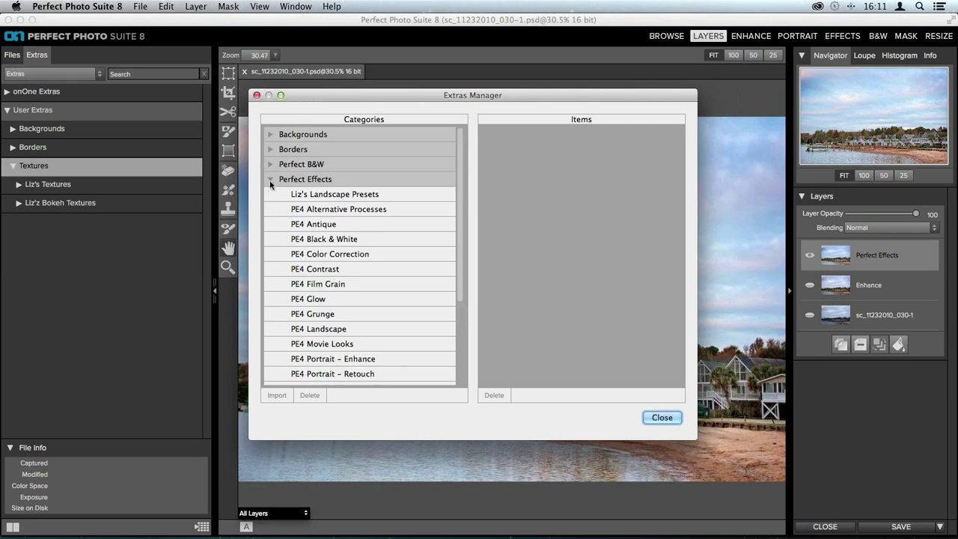
click(270, 180)
Expand the Borders category in the Extras Manager and look through the Polaroid Borders items
click(287, 134)
click(288, 148)
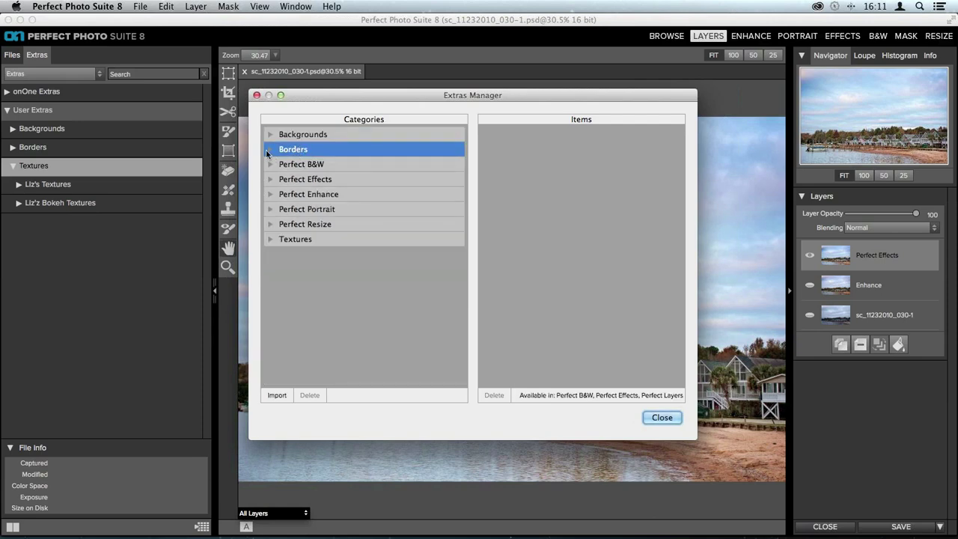
click(269, 150)
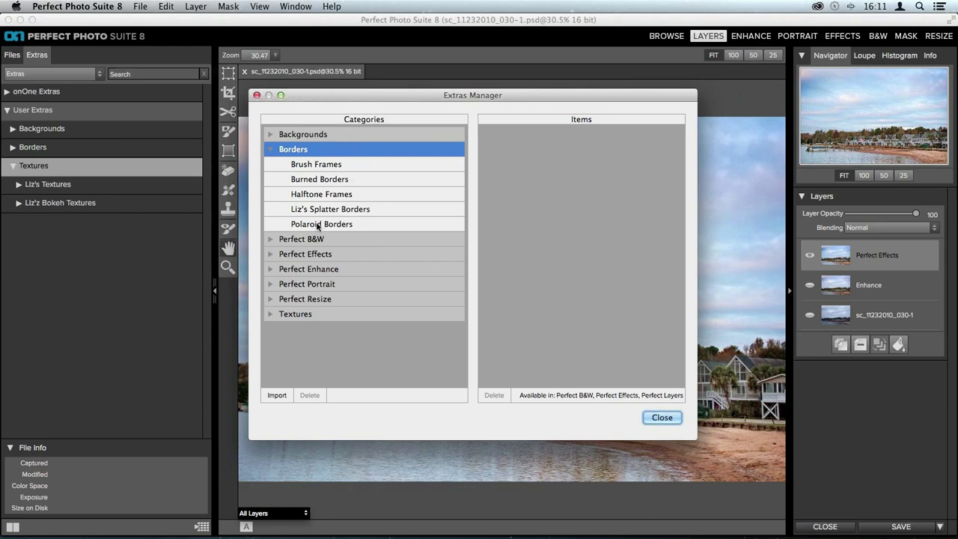
click(341, 224)
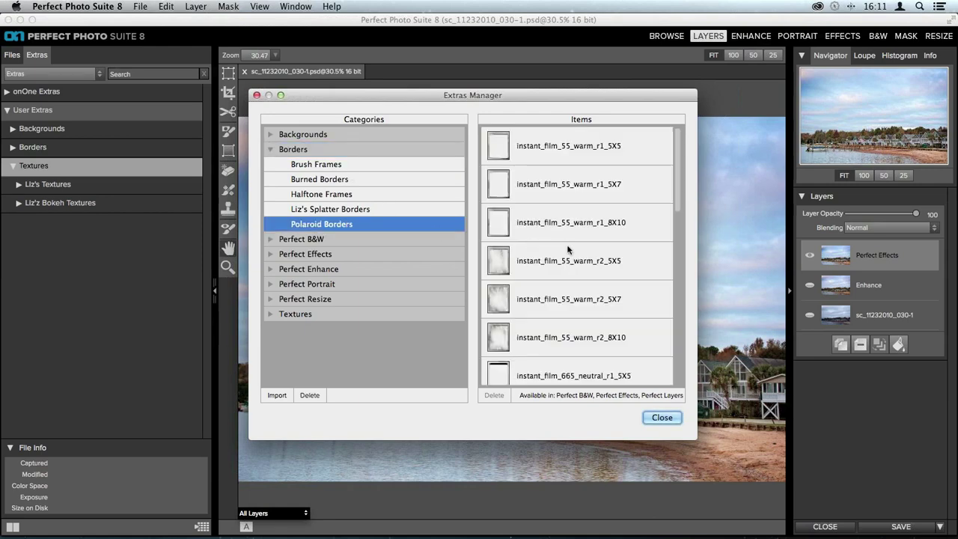
scroll(568, 249, down, 5)
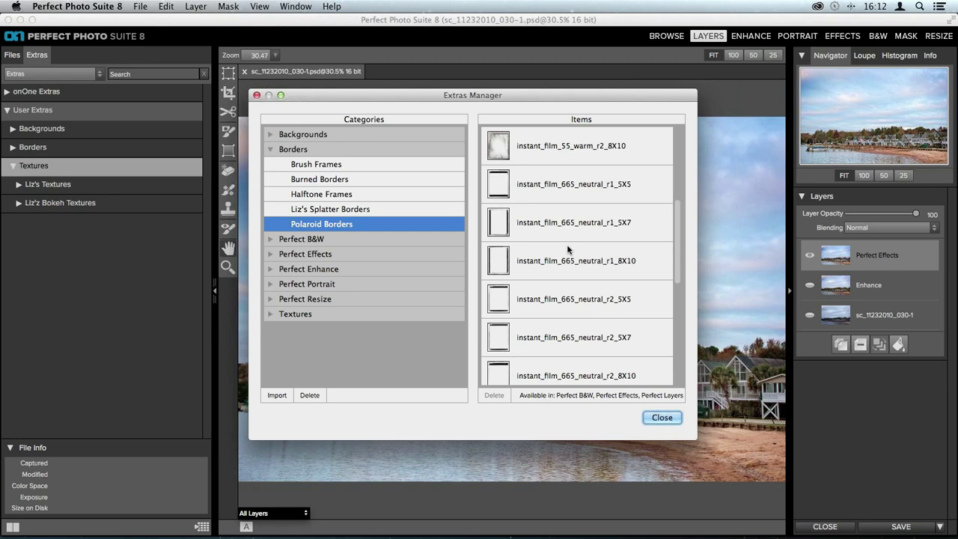
scroll(567, 249, down, 5)
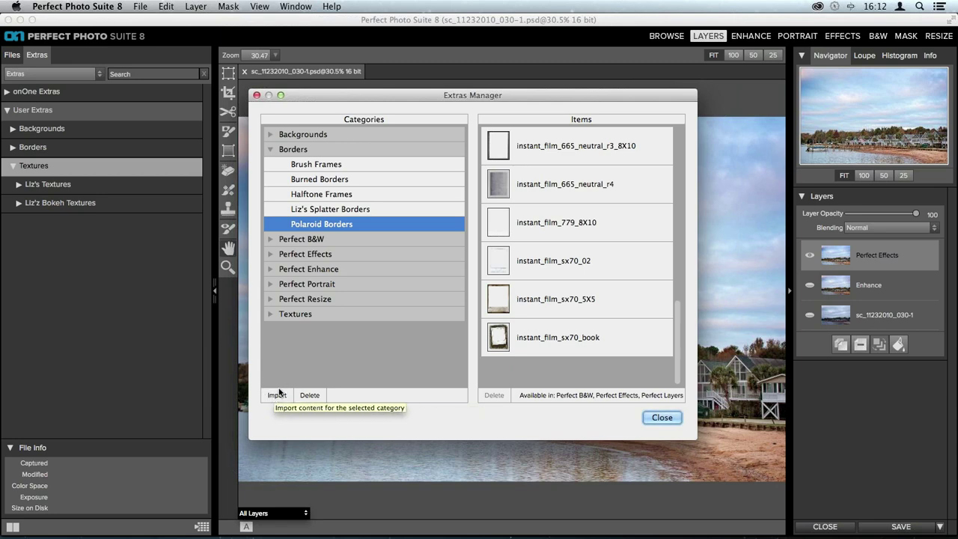
Start an import into the Borders category and open the Weathered folder under Borders & Frames, Grunge on the Desktop
click(307, 151)
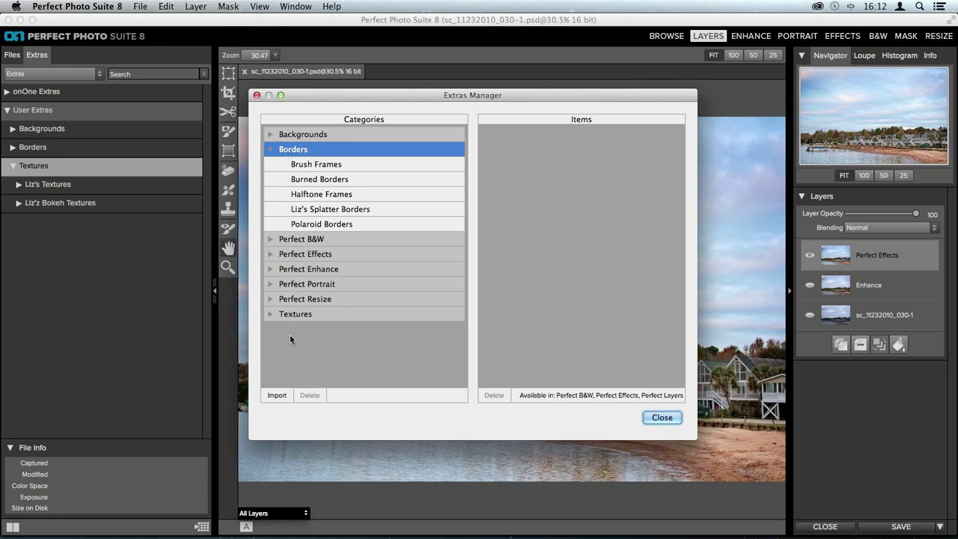
click(278, 395)
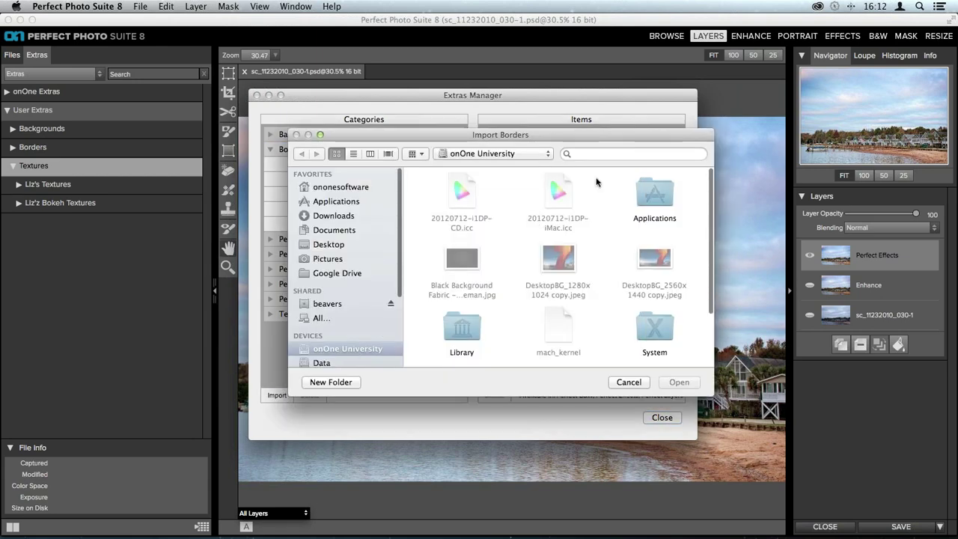
drag(523, 141, 524, 106)
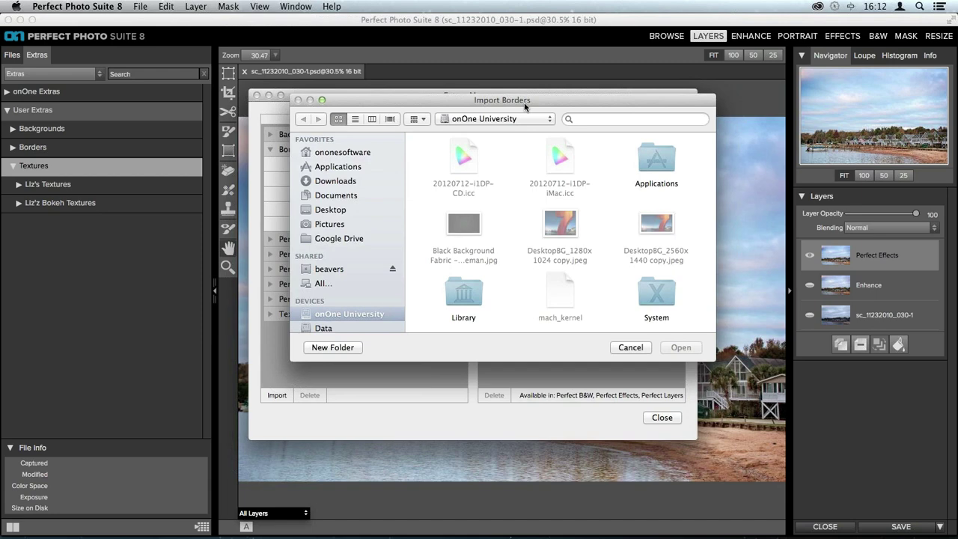
click(335, 212)
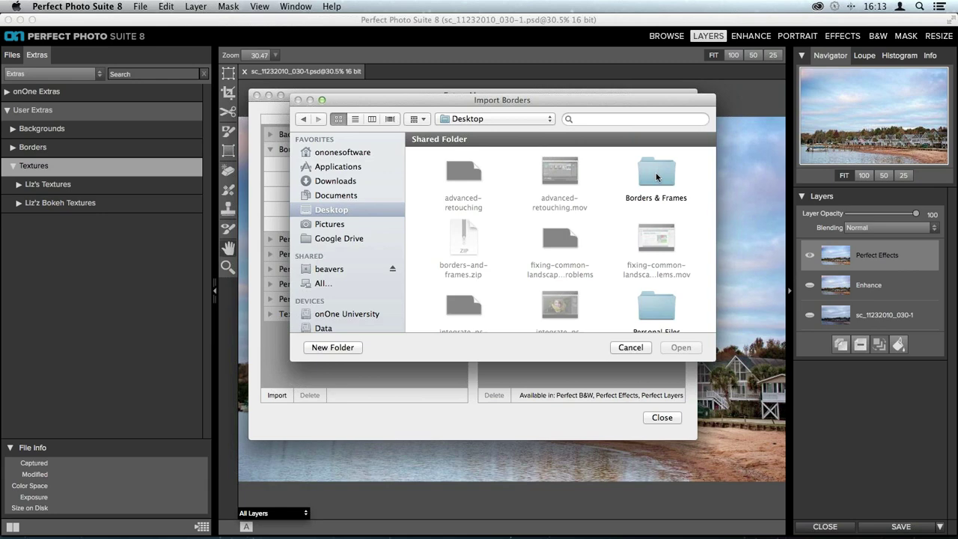
double_click(655, 172)
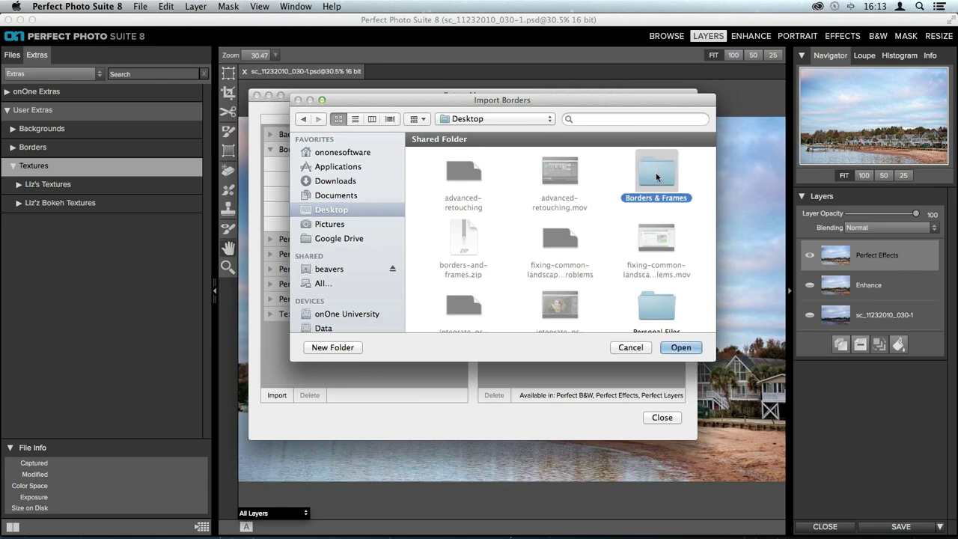
scroll(633, 199, down, 1)
double_click(548, 218)
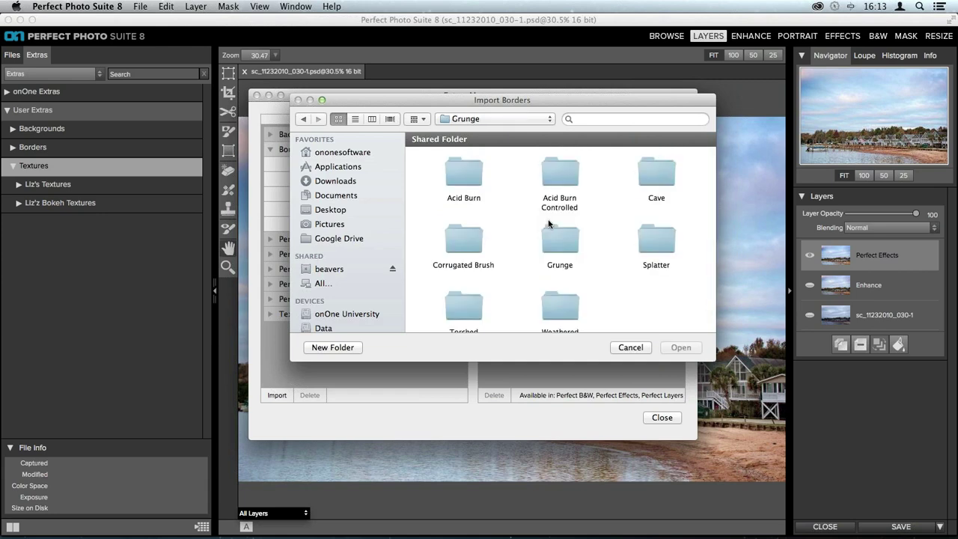
scroll(515, 241, down, 1)
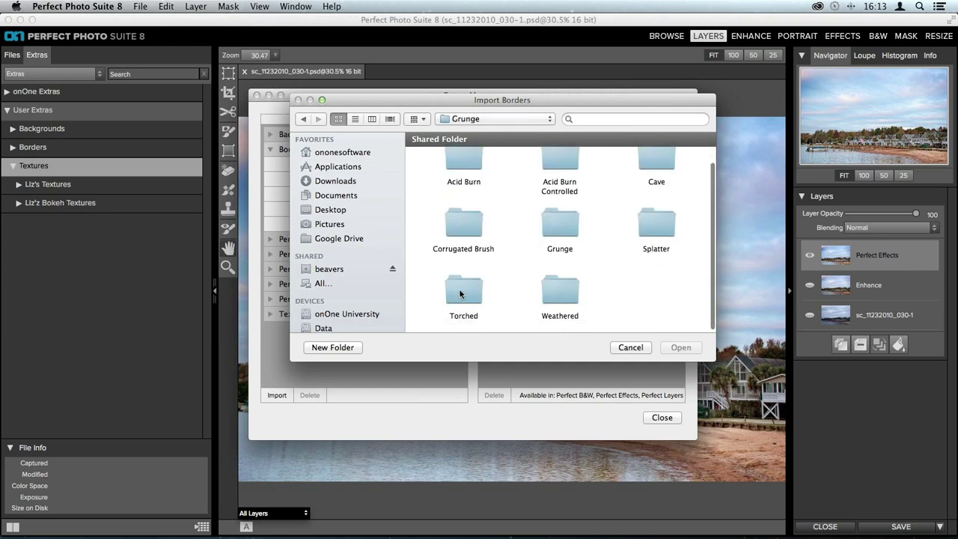
double_click(557, 287)
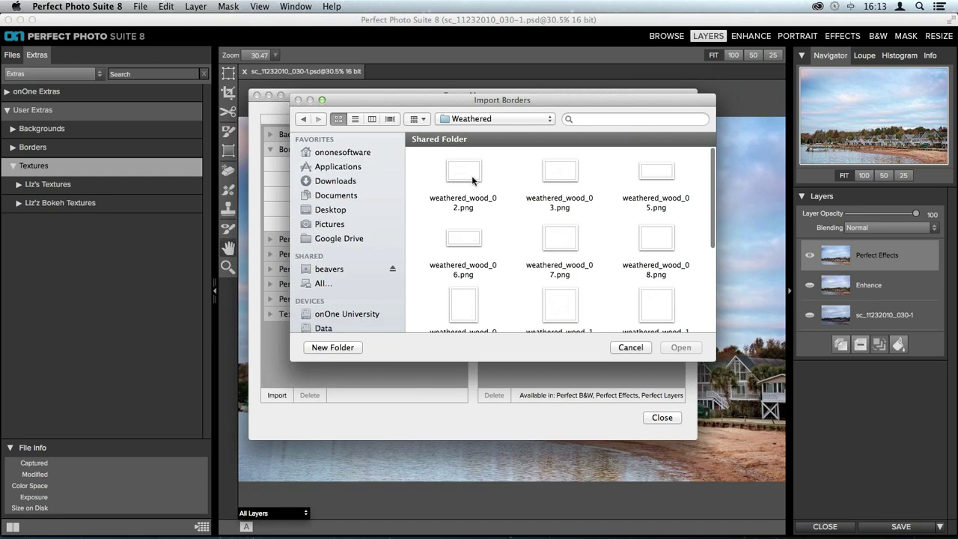
Select all the weathered_wood PNG files in the Weathered folder and open them for import
scroll(472, 181, down, 5)
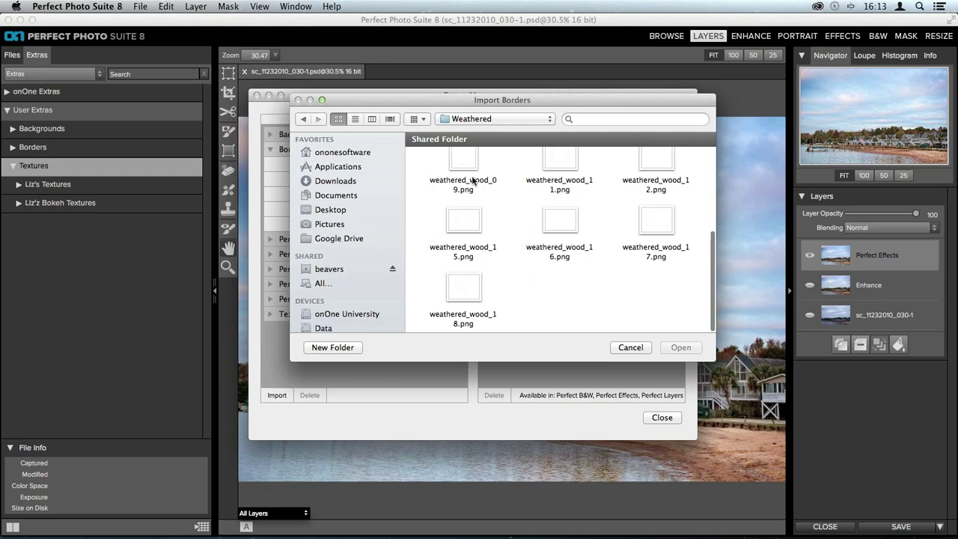
scroll(472, 181, up, 5)
click(451, 172)
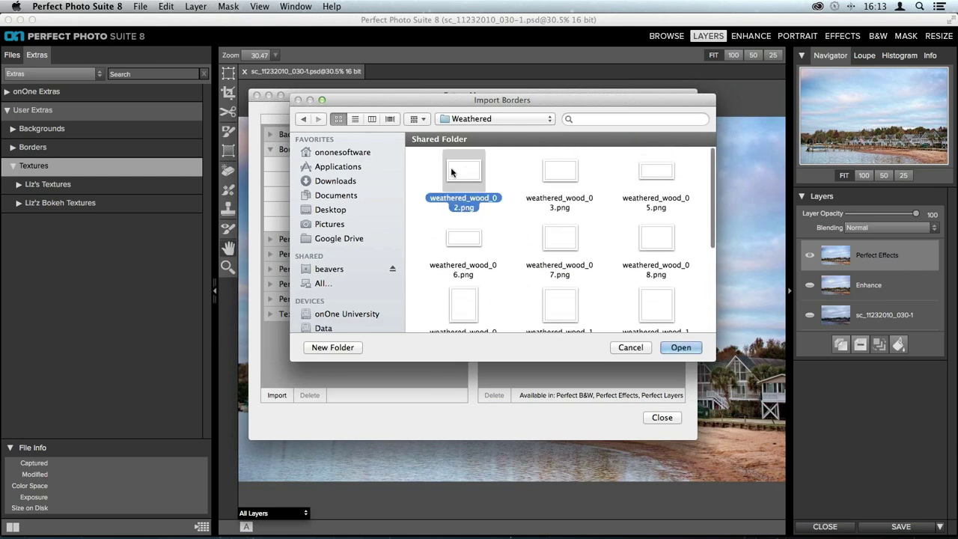
drag(423, 171, 683, 299)
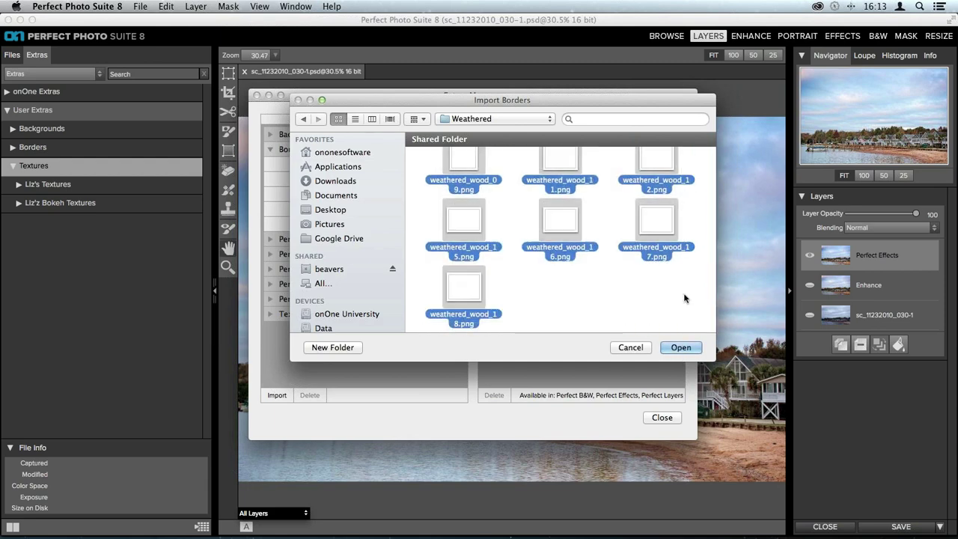
click(680, 347)
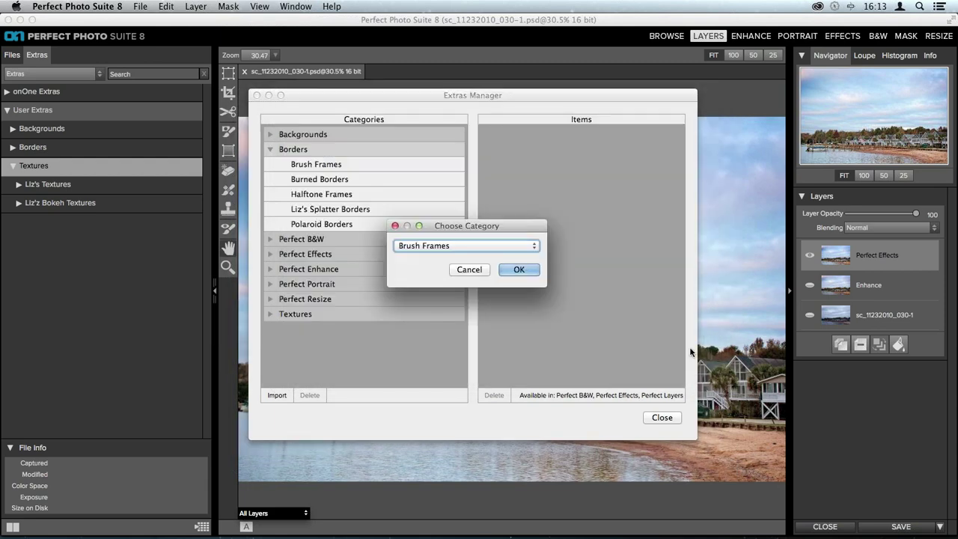
Add a borders category named Weathered Wood Borders, import the files into it, and close the Extras Manager
click(461, 245)
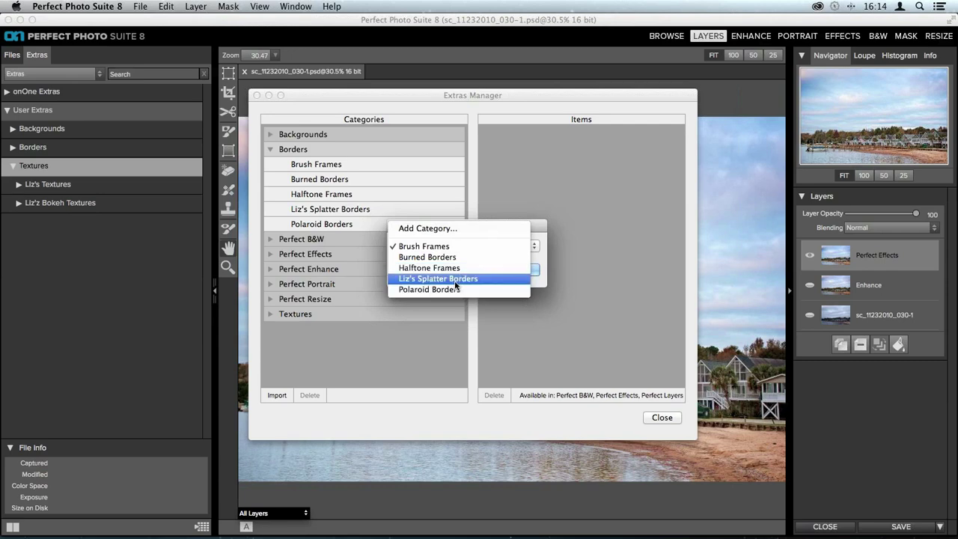
click(431, 229)
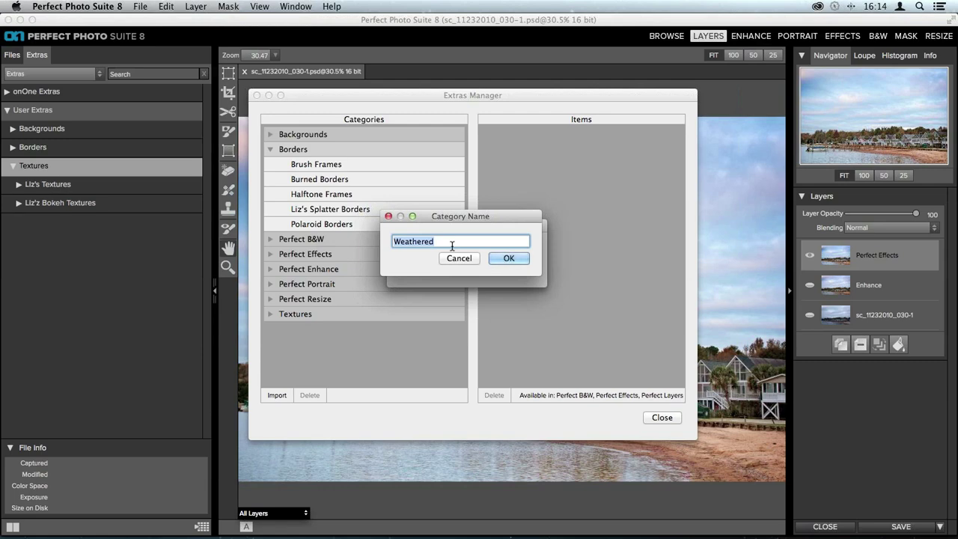
click(452, 246)
text(Wood Borders)
key(Return)
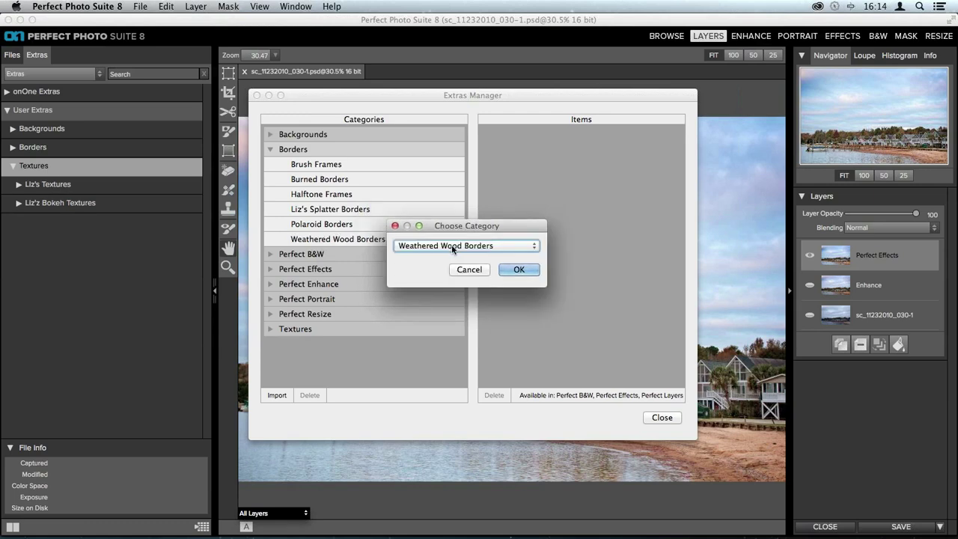
click(524, 269)
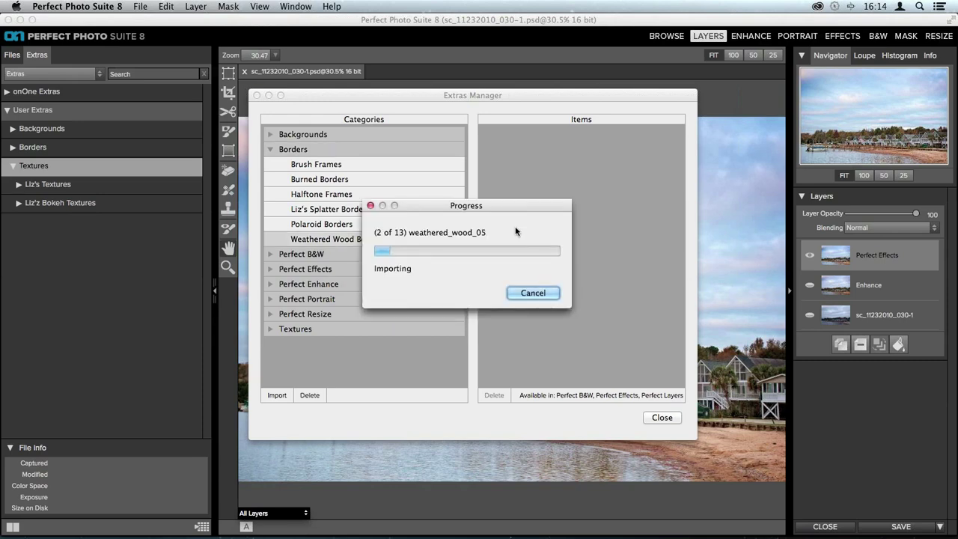
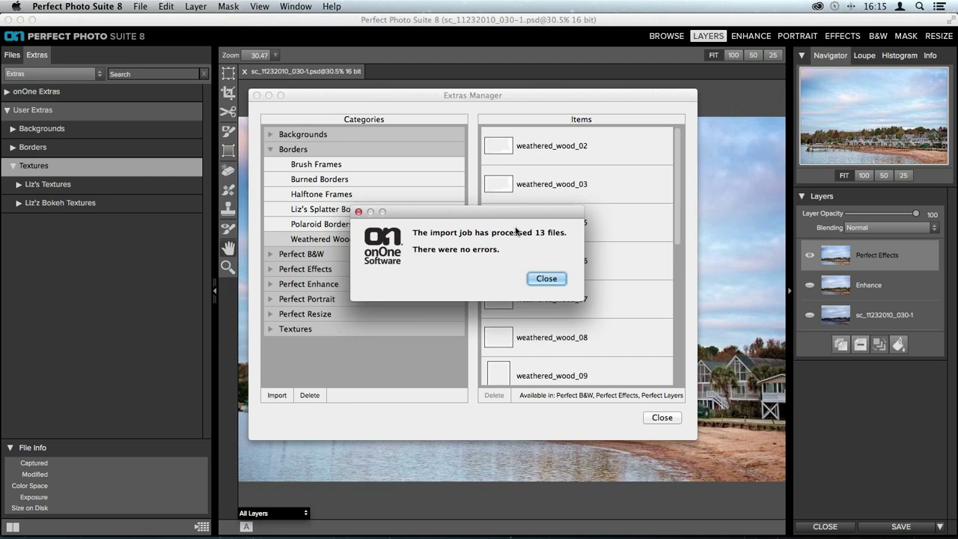
click(546, 279)
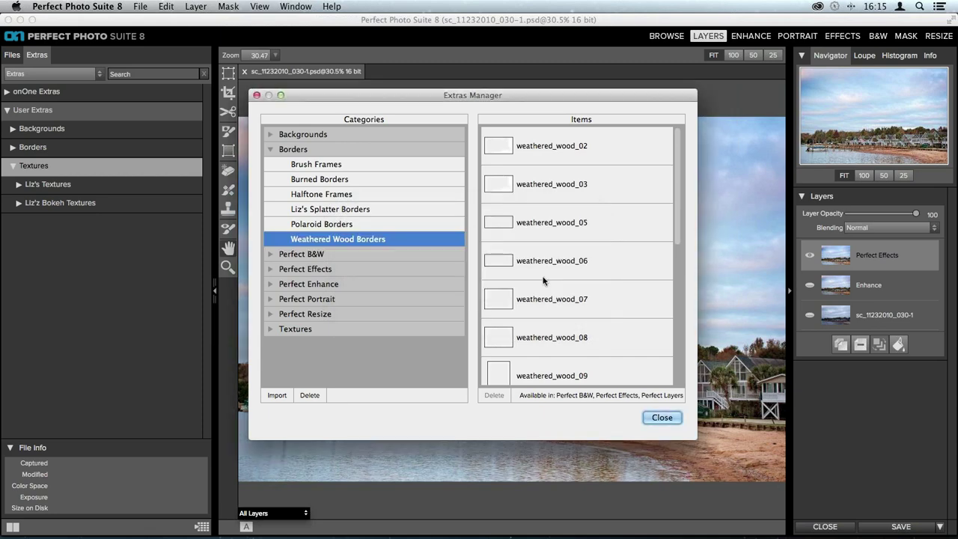
click(651, 419)
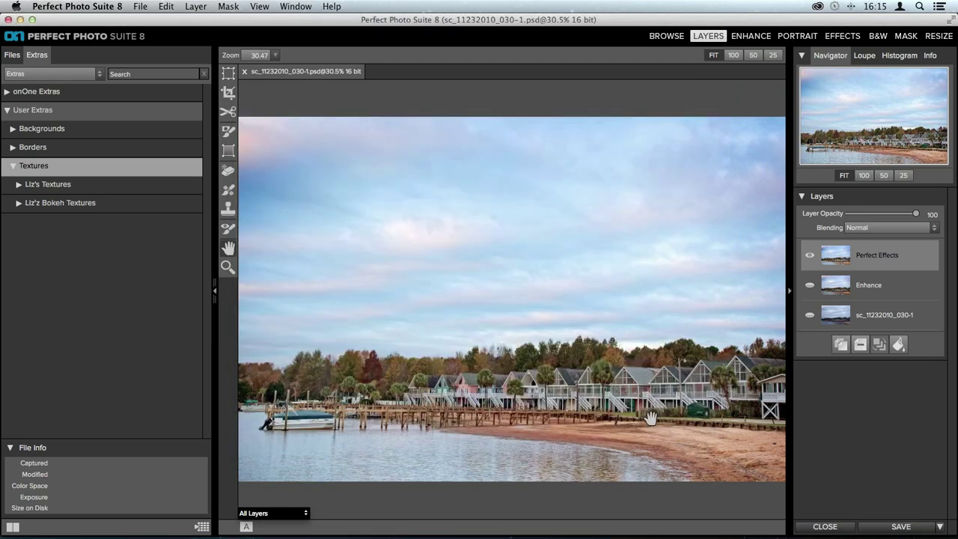
Expand Weathered Wood Borders under the Borders of the User Extras and look through the imported border thumbnails
mouse_move(186, 207)
click(16, 147)
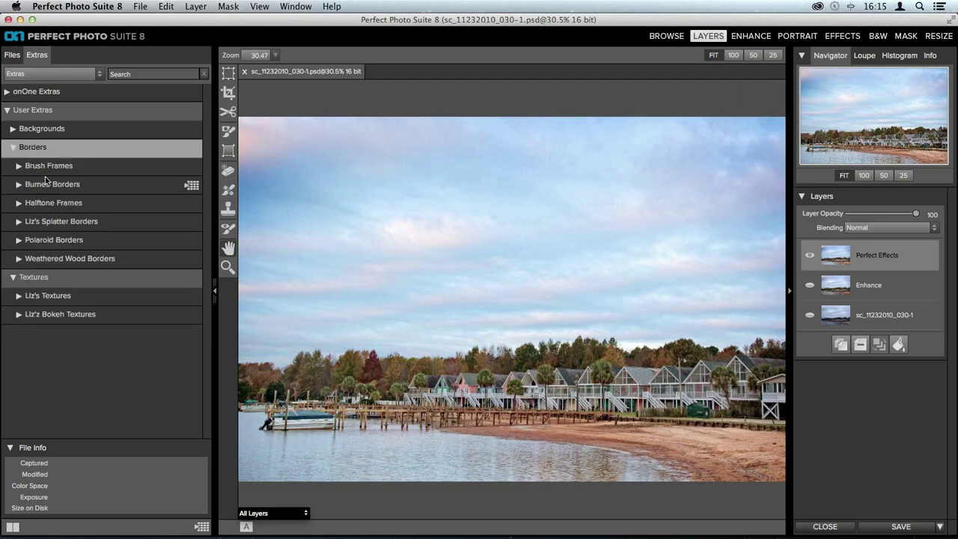
click(18, 260)
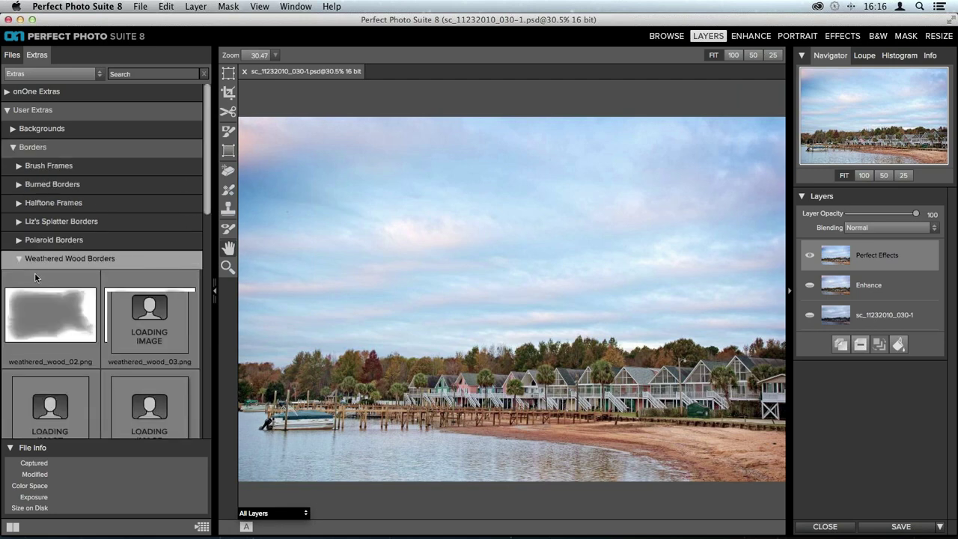
scroll(168, 230, down, 5)
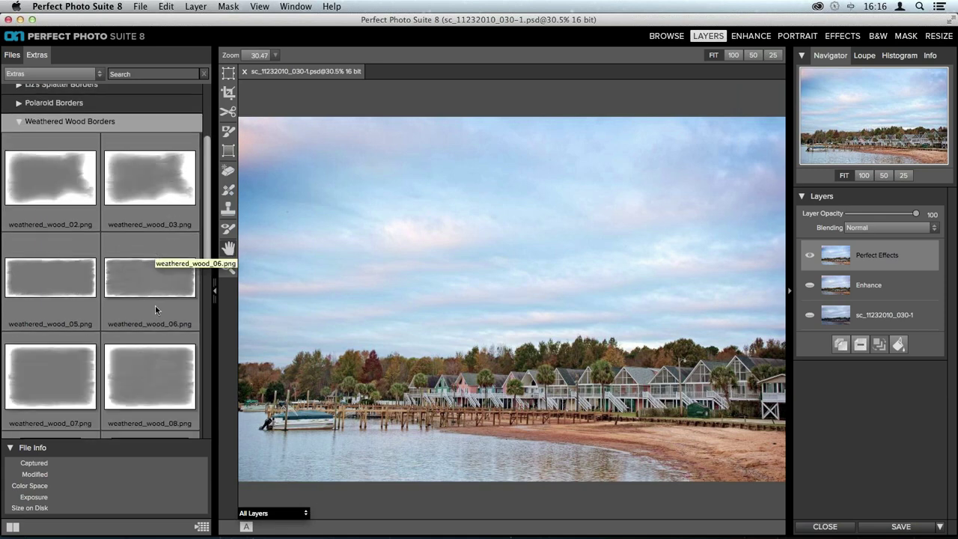
scroll(156, 308, down, 1)
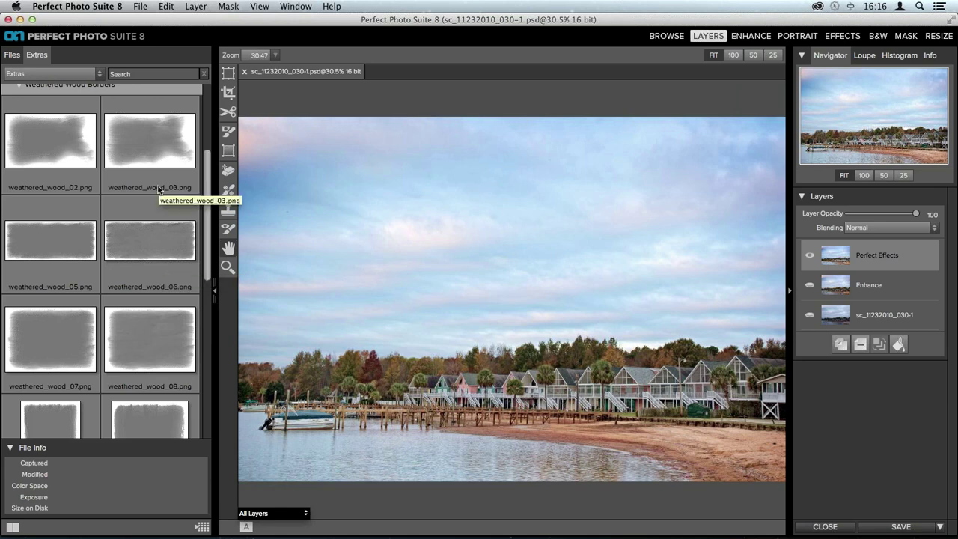
scroll(158, 189, down, 6)
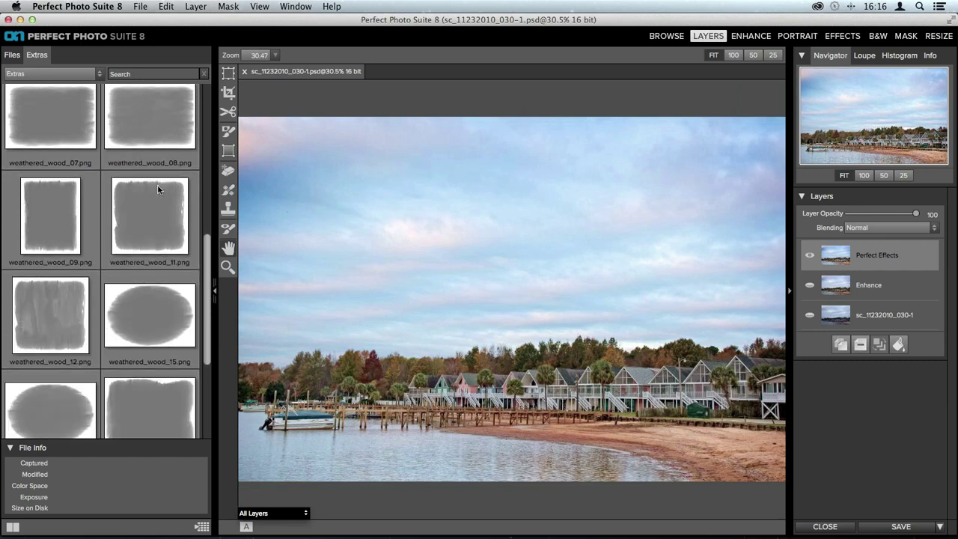
scroll(158, 189, down, 4)
scroll(158, 189, up, 3)
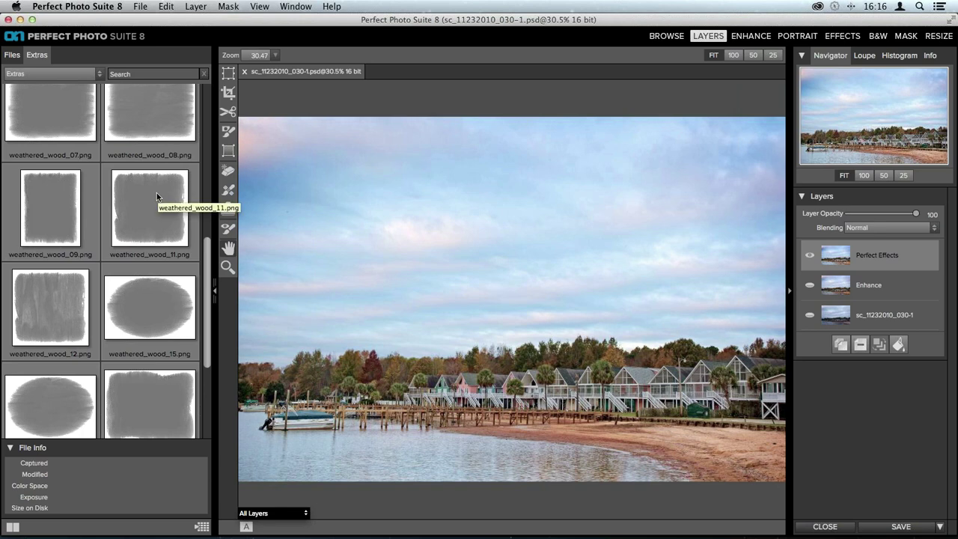
scroll(156, 196, up, 2)
scroll(157, 192, up, 2)
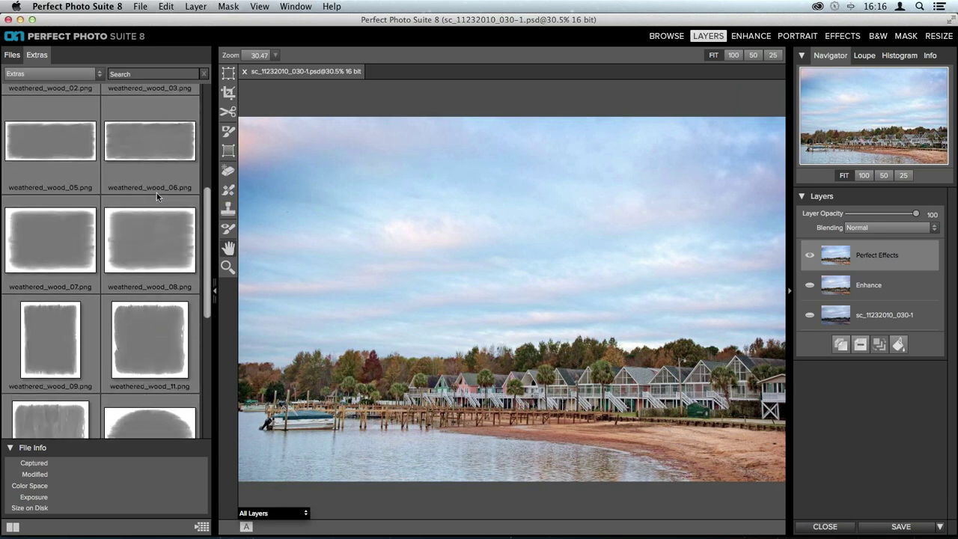
scroll(157, 192, down, 1)
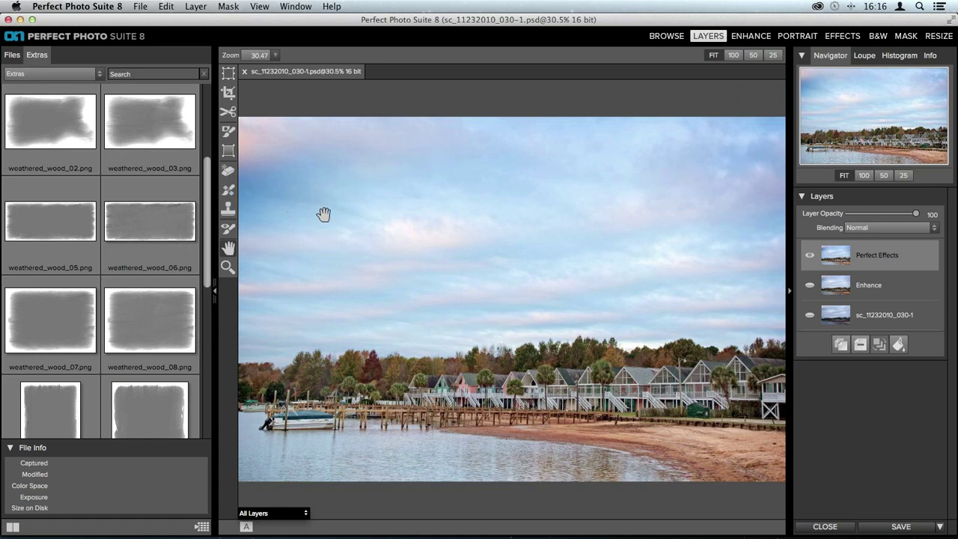
scroll(135, 302, down, 1)
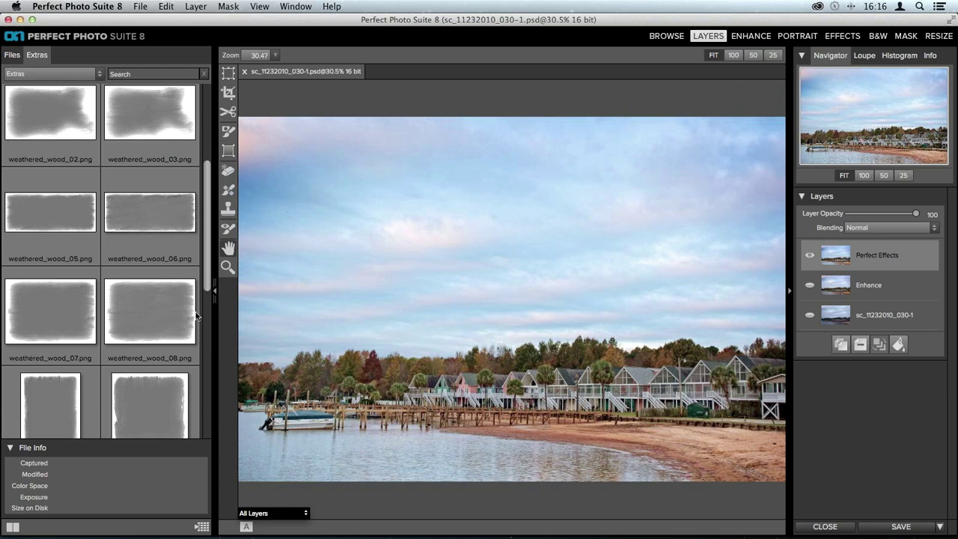
scroll(149, 317, down, 5)
scroll(139, 346, down, 5)
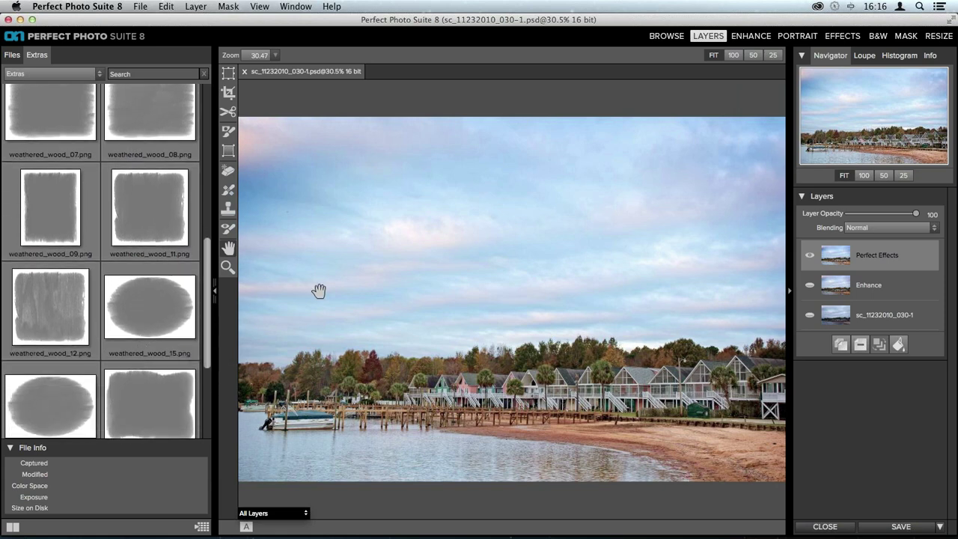
scroll(141, 235, up, 4)
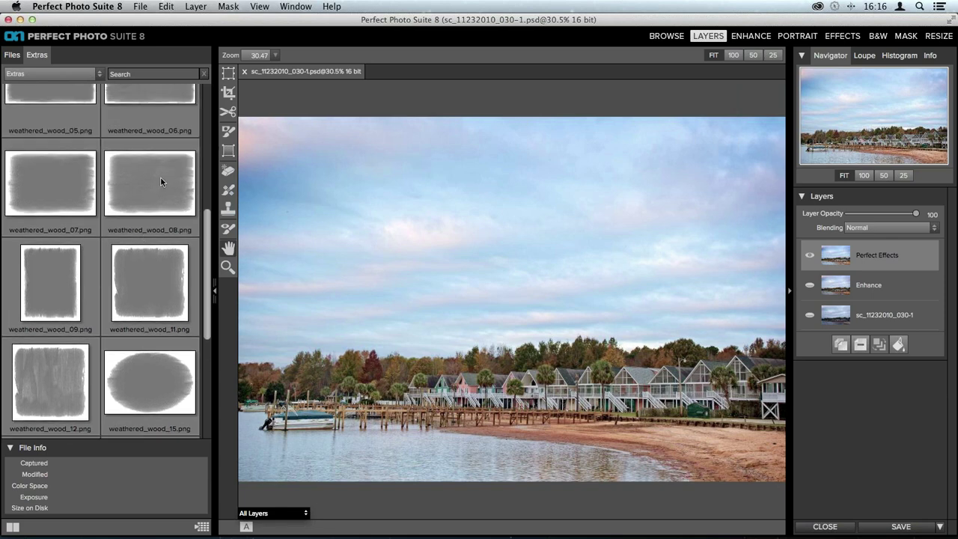
scroll(161, 176, up, 5)
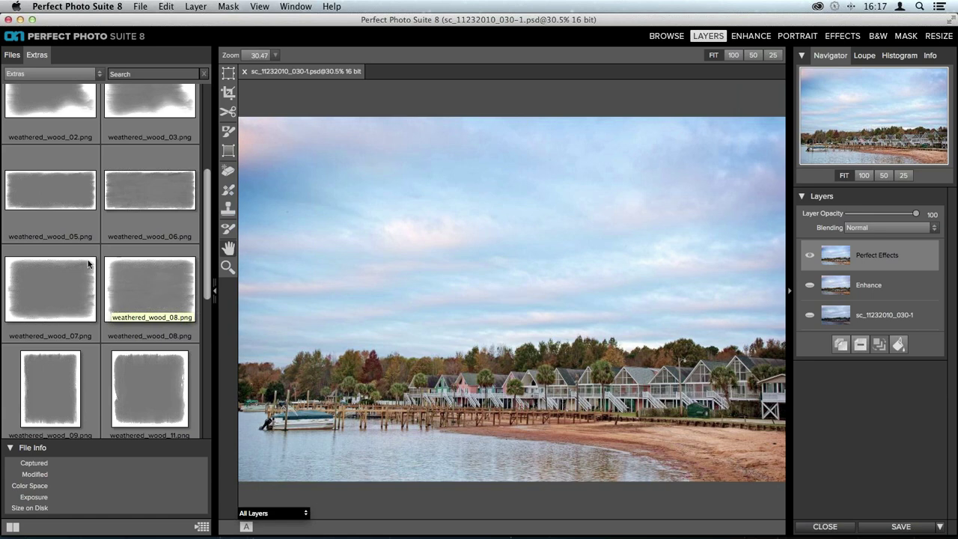
Add weathered_wood_08.png to the open photo using the Add as a layer option
click(156, 281)
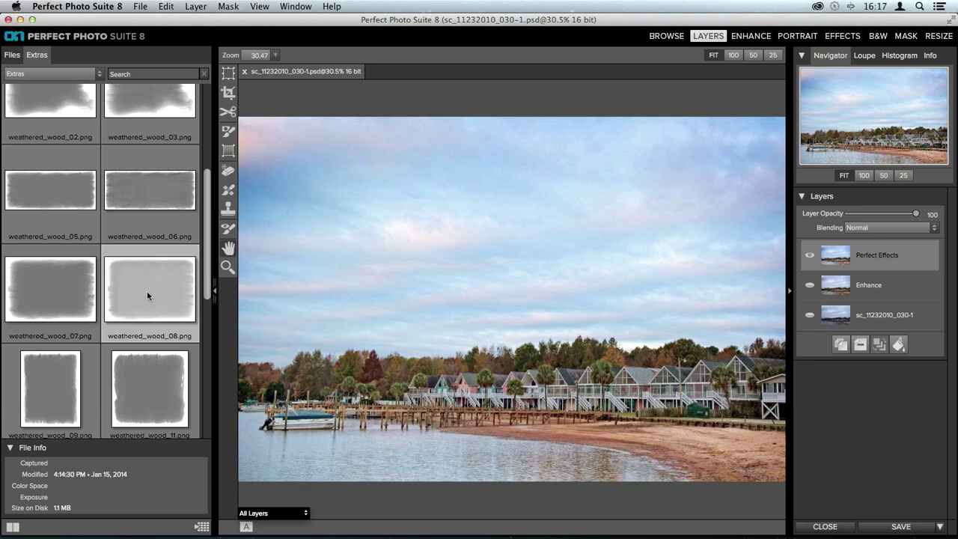
double_click(147, 295)
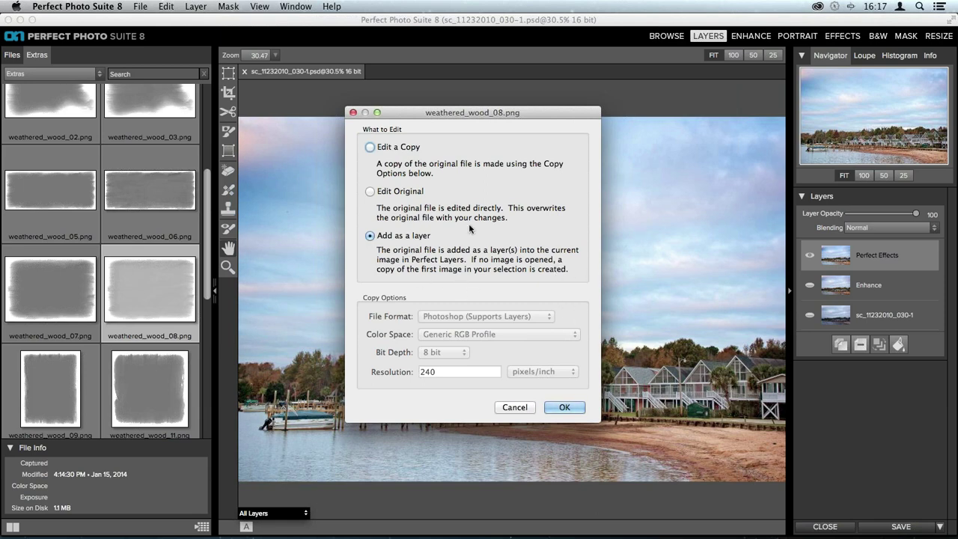
click(565, 408)
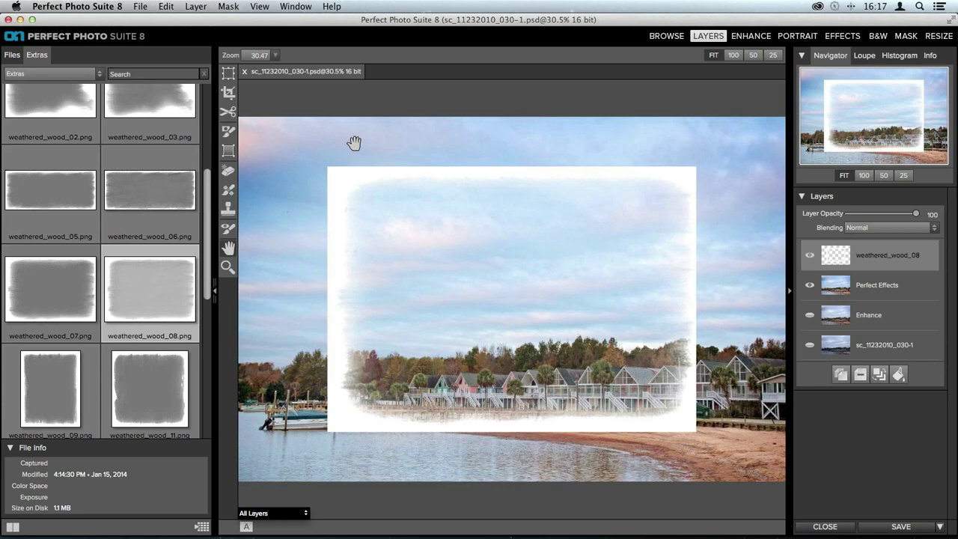
Transform the weathered_wood_08 layer to fill the whole canvas at 3000 by 2000 and apply the change
click(230, 74)
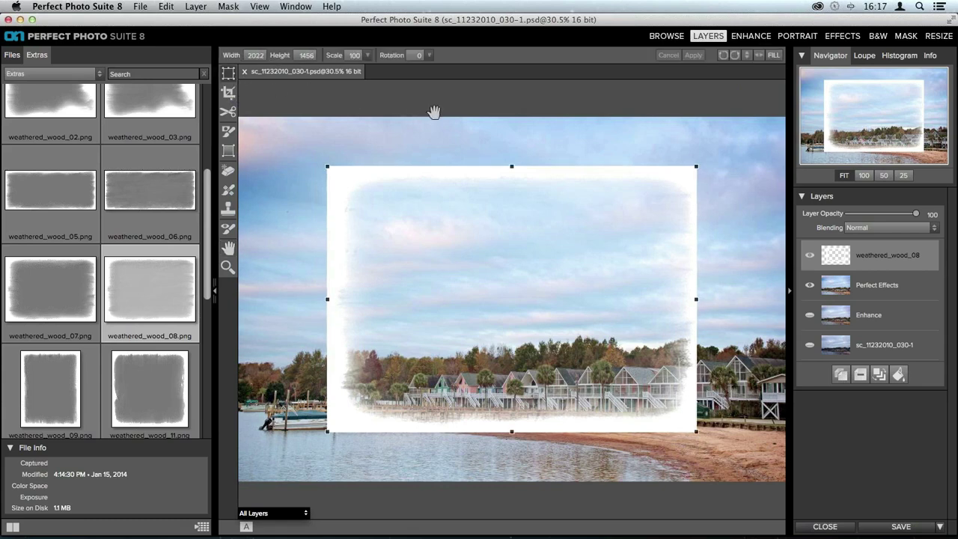
click(776, 78)
click(773, 56)
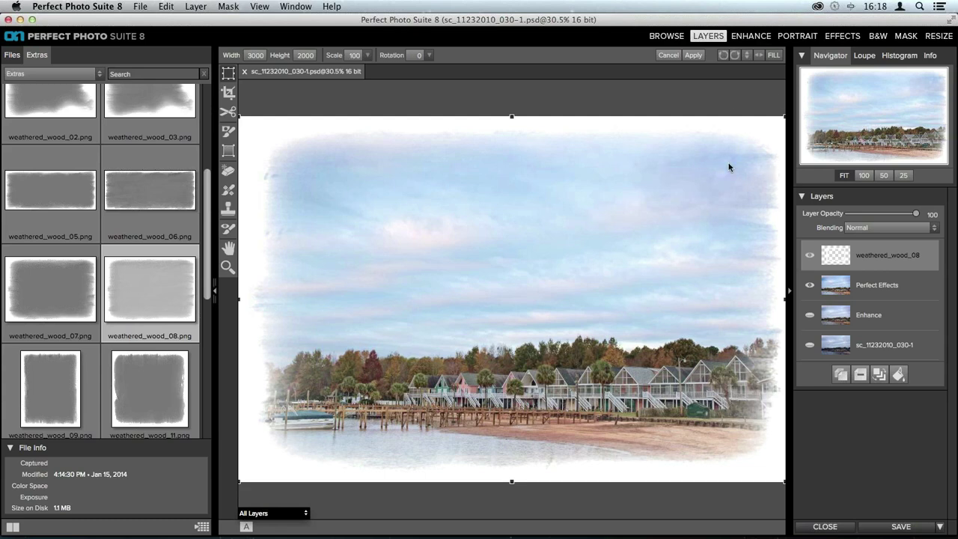
click(692, 57)
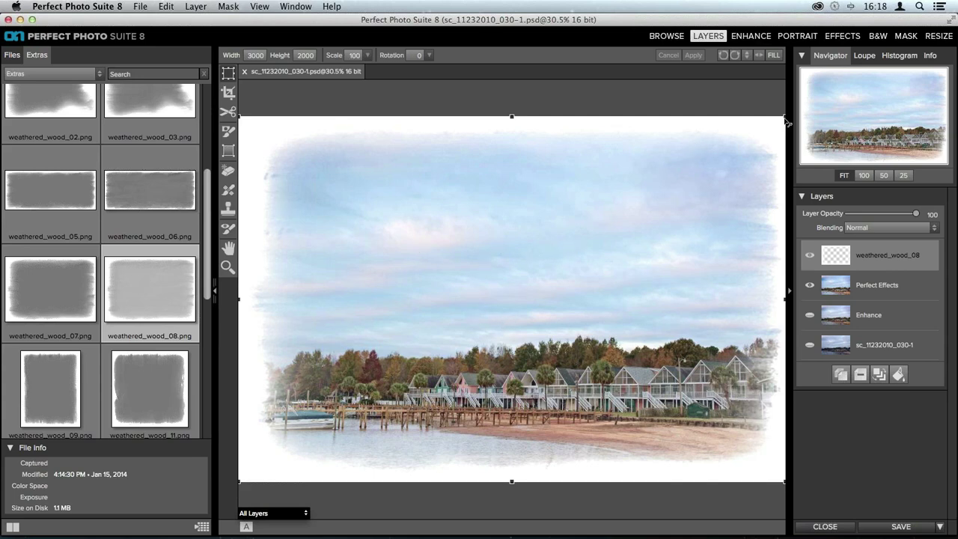
Try the border at about 951 by 529 near the middle of the photo, and refill the canvas with it
drag(785, 117, 410, 386)
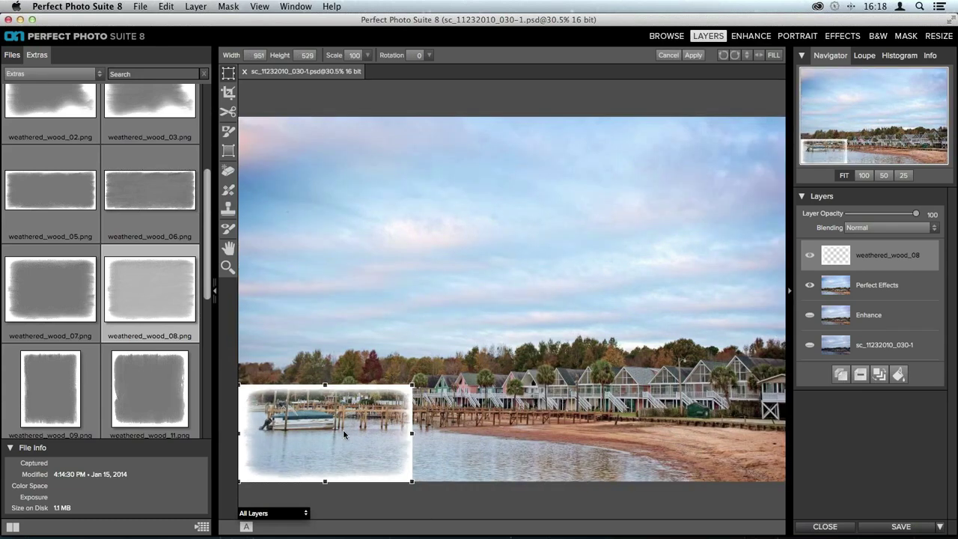
drag(343, 429, 534, 312)
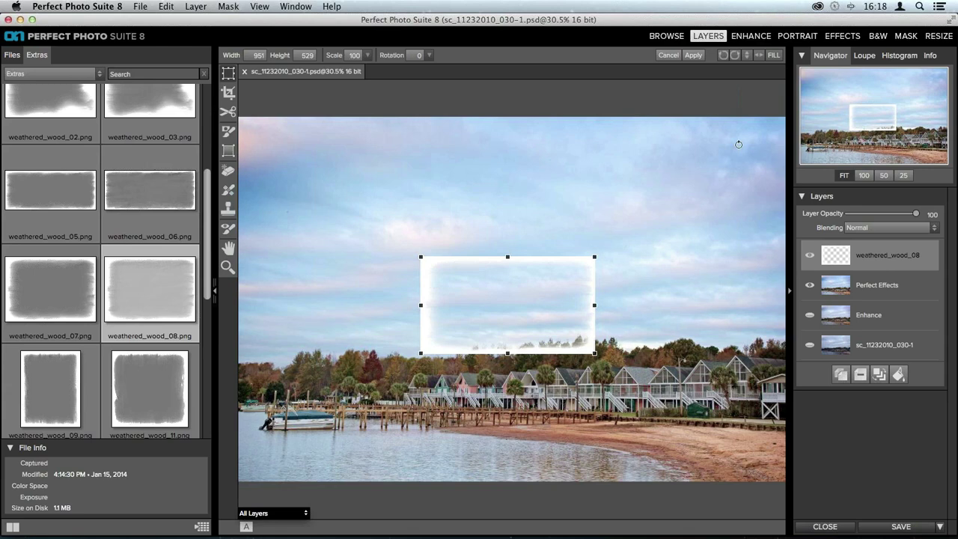
click(773, 54)
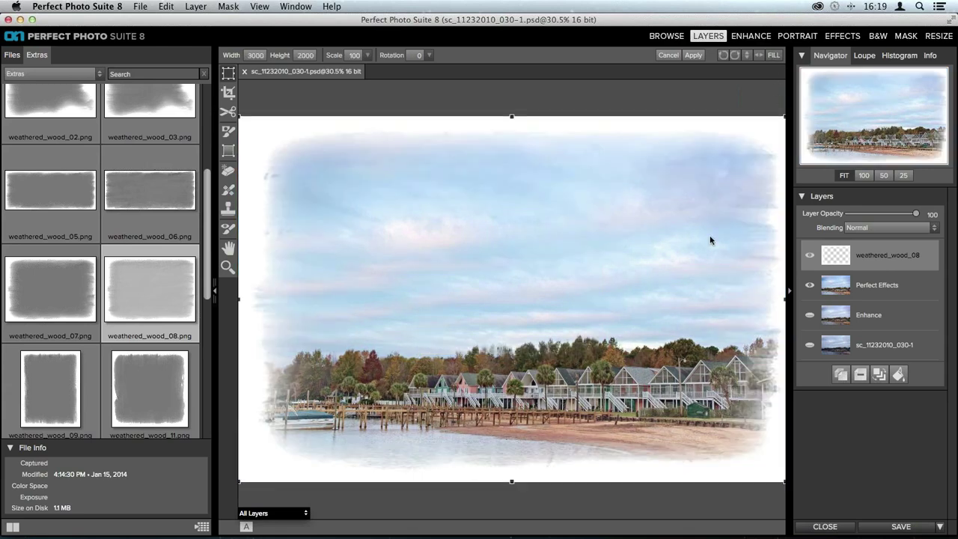
click(689, 56)
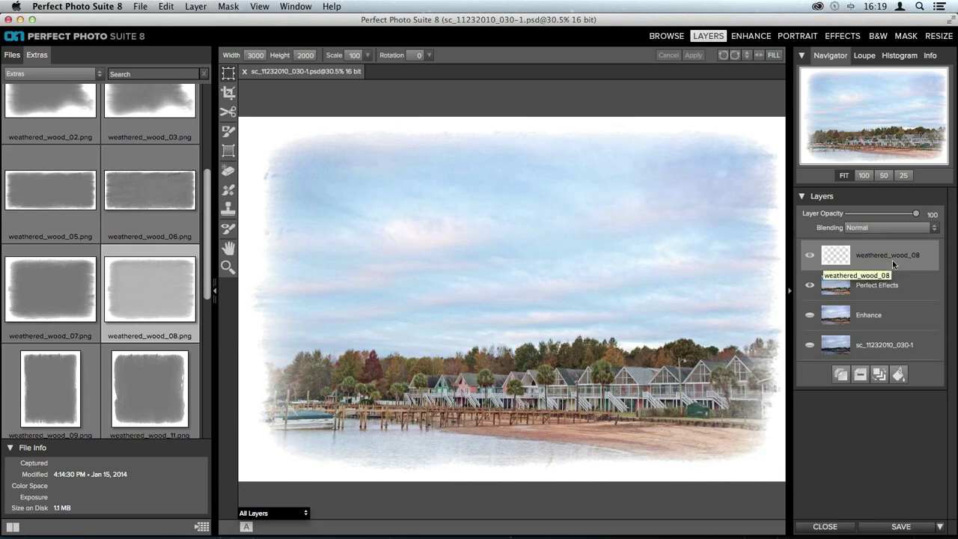
Toggle the weathered_wood_08 layer's visibility to compare the photo with and without the border
click(809, 256)
click(810, 256)
click(810, 256)
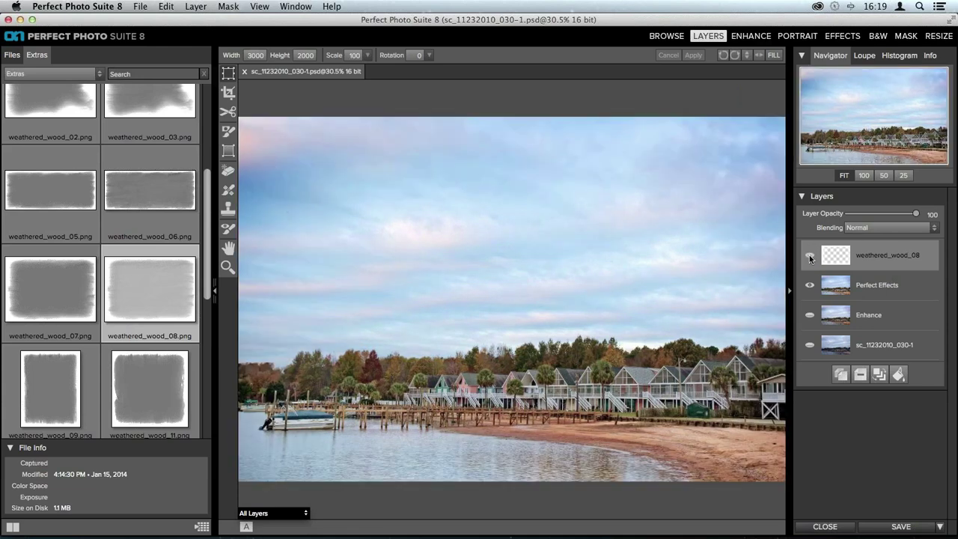
click(809, 256)
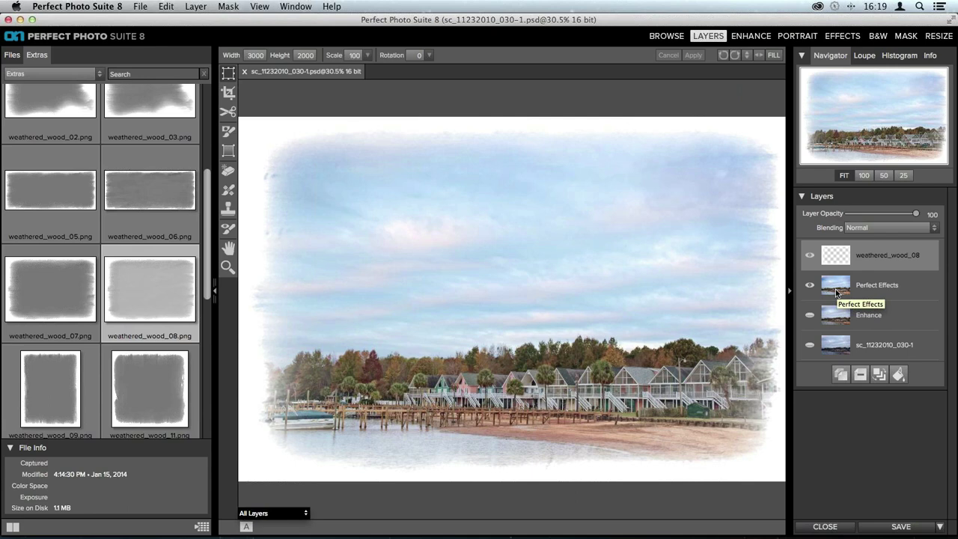
Delete the weathered_wood_08 layer from the lakeside photo and close the photo
click(858, 373)
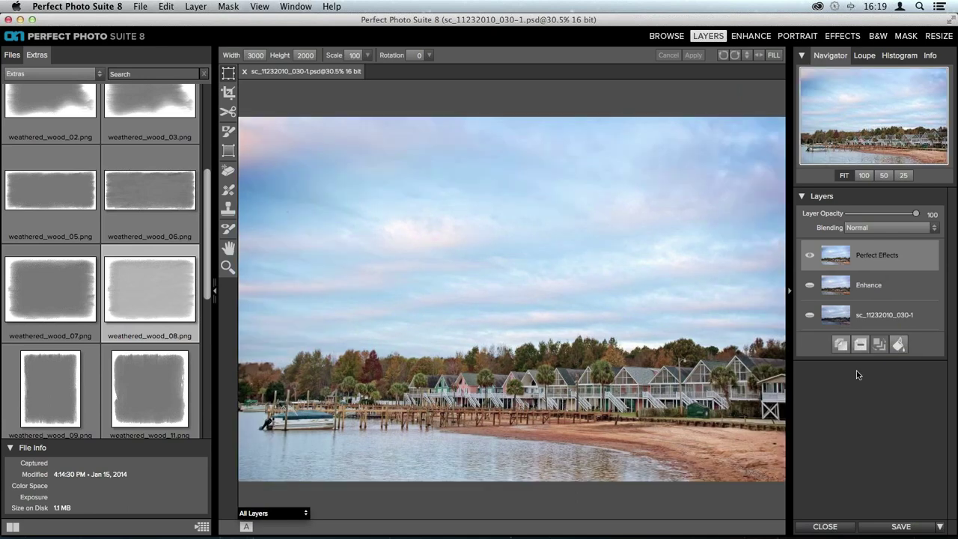
click(39, 302)
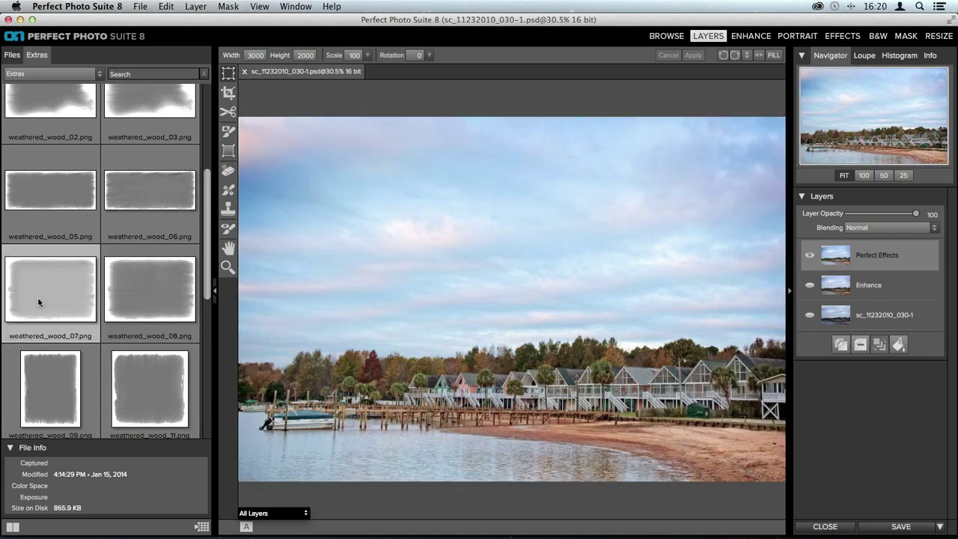
drag(51, 300, 855, 258)
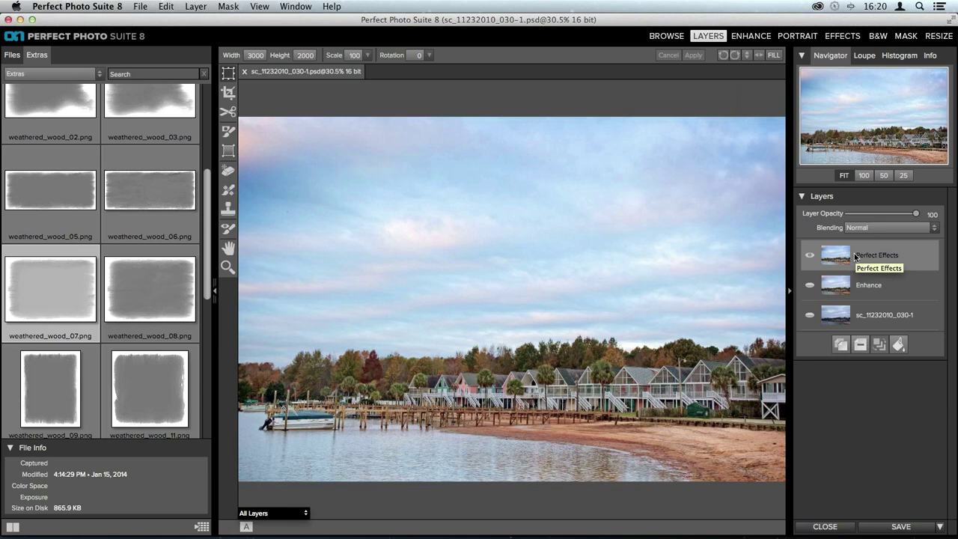
click(824, 527)
click(442, 293)
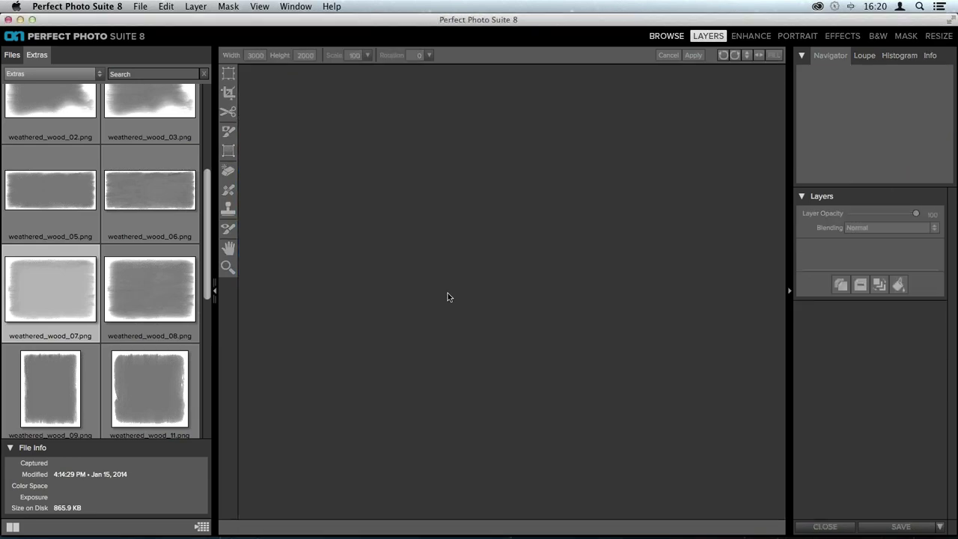
Switch to Lightroom and send the _MG_7689 portrait of the woman in the yellow scarf to Perfect Photo Suite 8
click(487, 529)
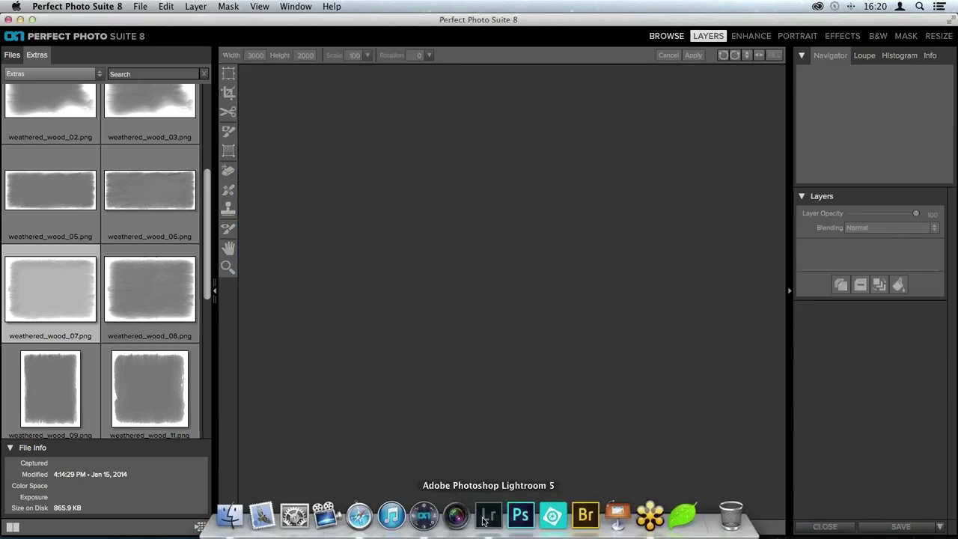
key(g)
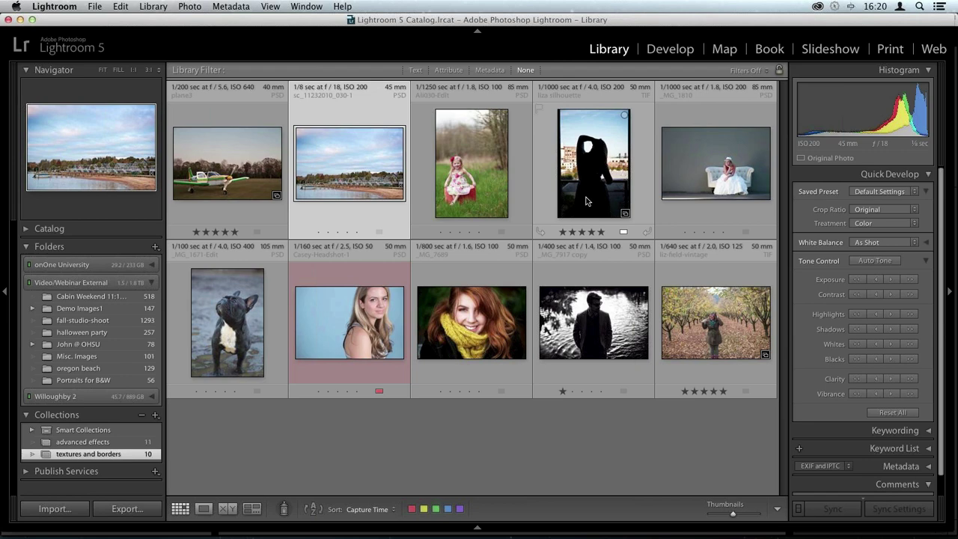
click(637, 349)
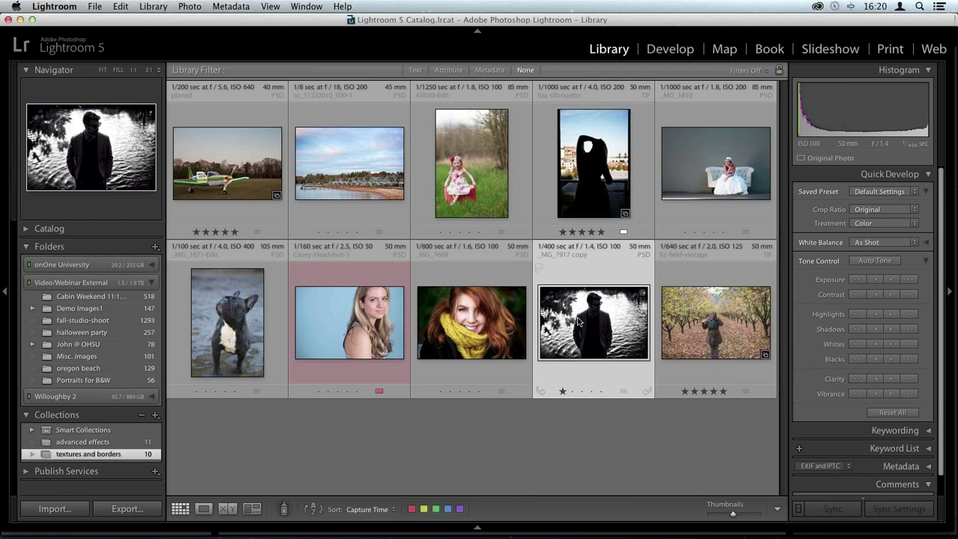
click(481, 333)
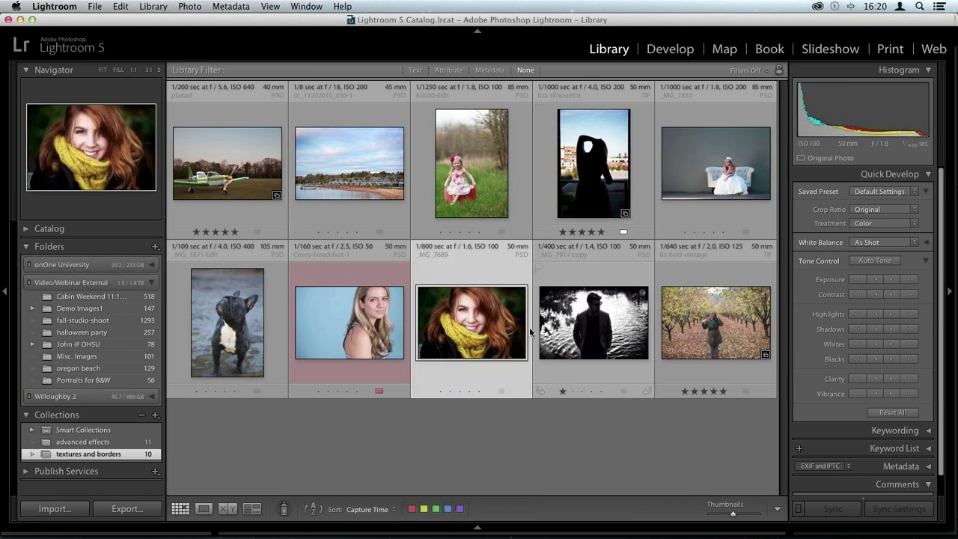
right_click(486, 323)
click(435, 343)
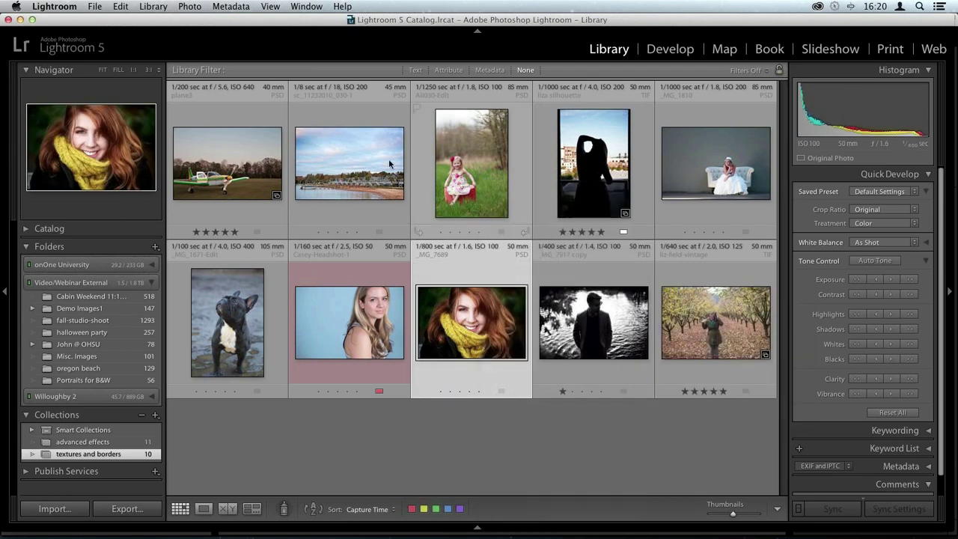
click(96, 6)
mouse_move(258, 234)
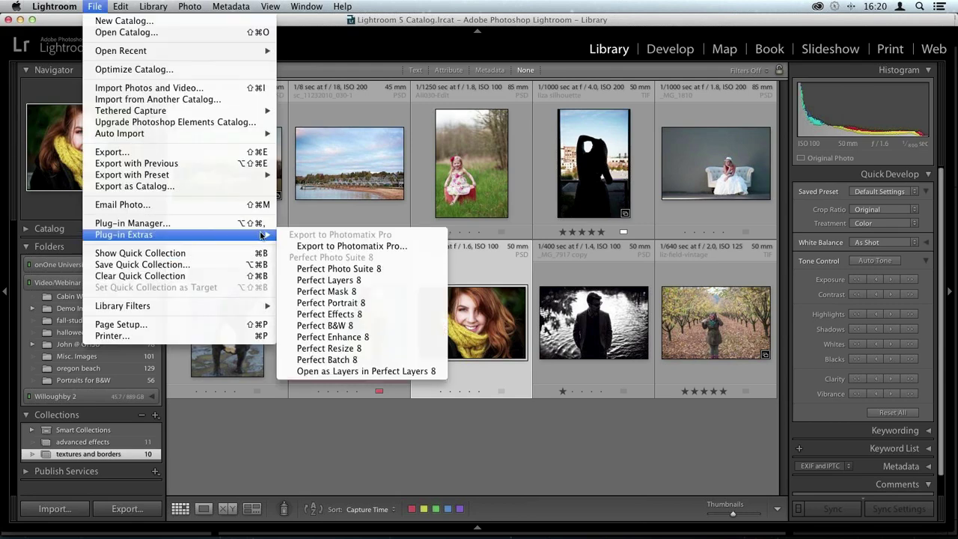
click(349, 270)
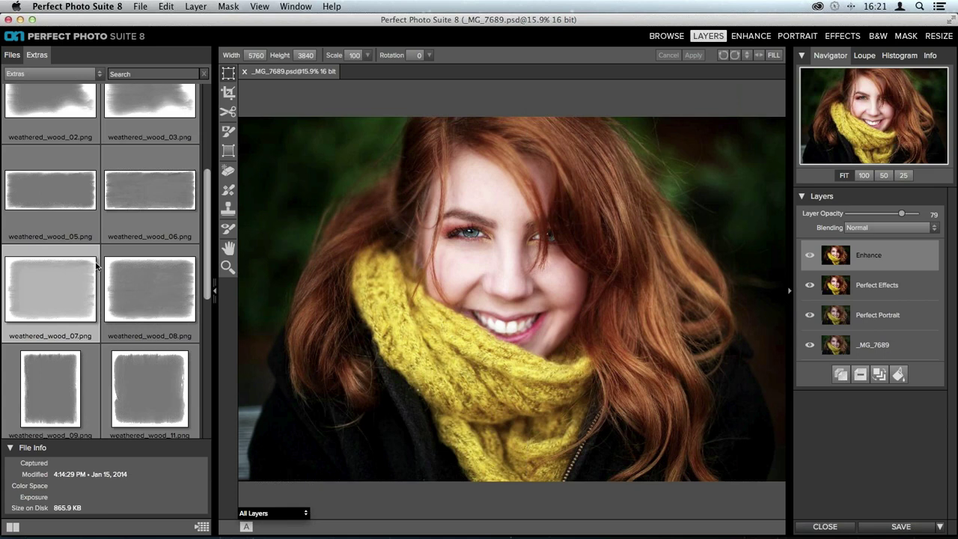
Collapse the Borders category in the User Extras and expand both subcategories under Textures
scroll(101, 285, up, 5)
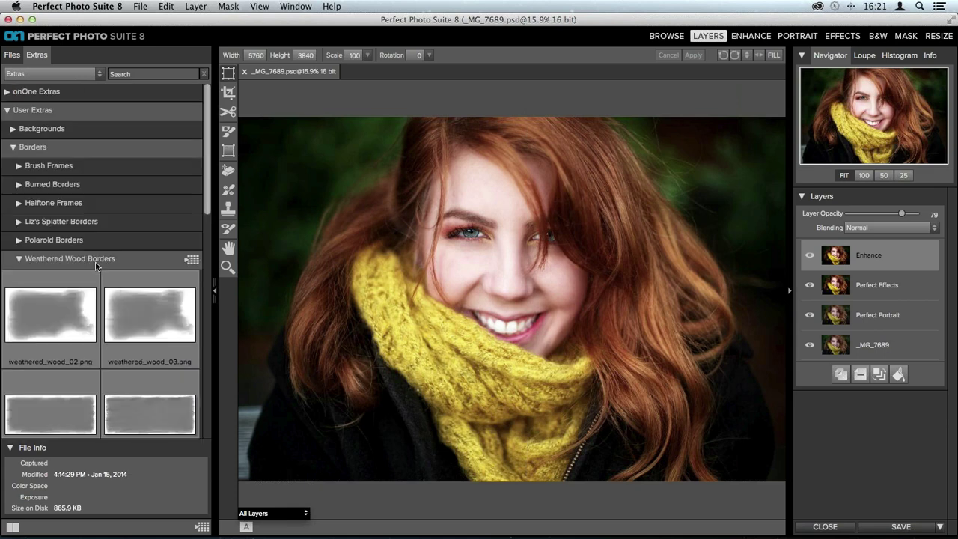
click(13, 147)
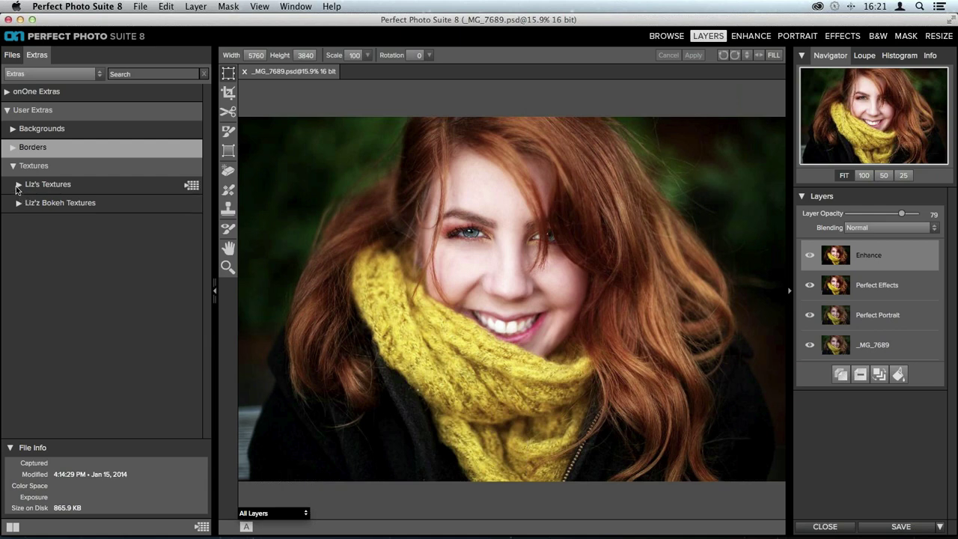
click(20, 206)
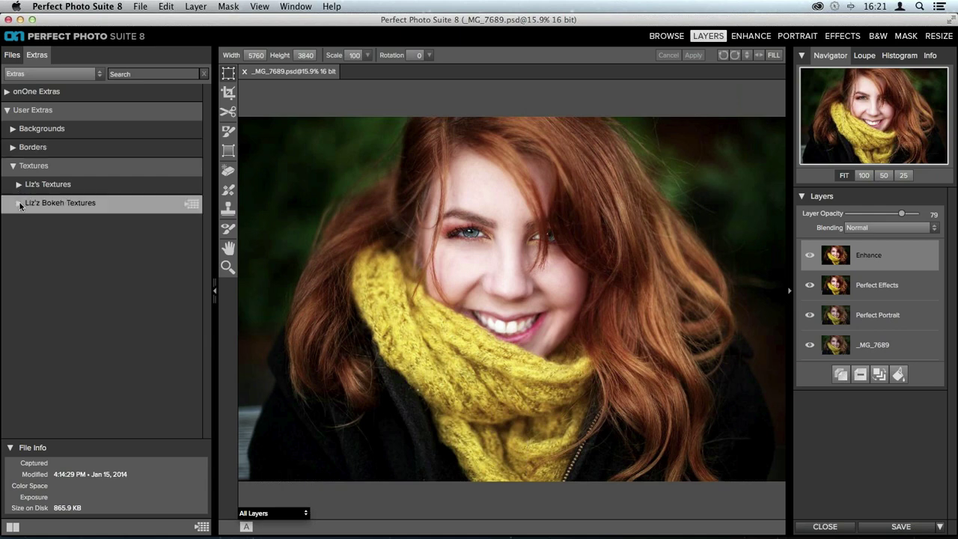
click(20, 206)
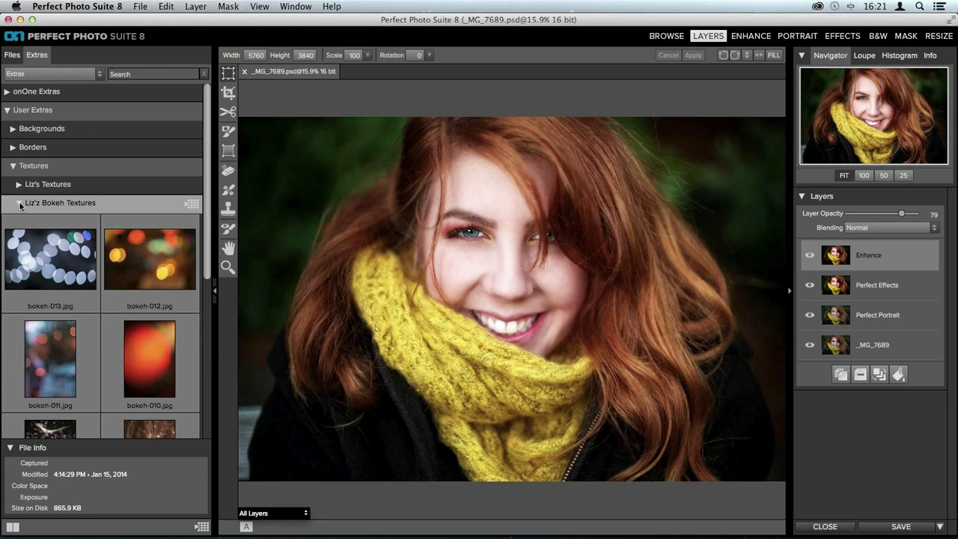
click(20, 185)
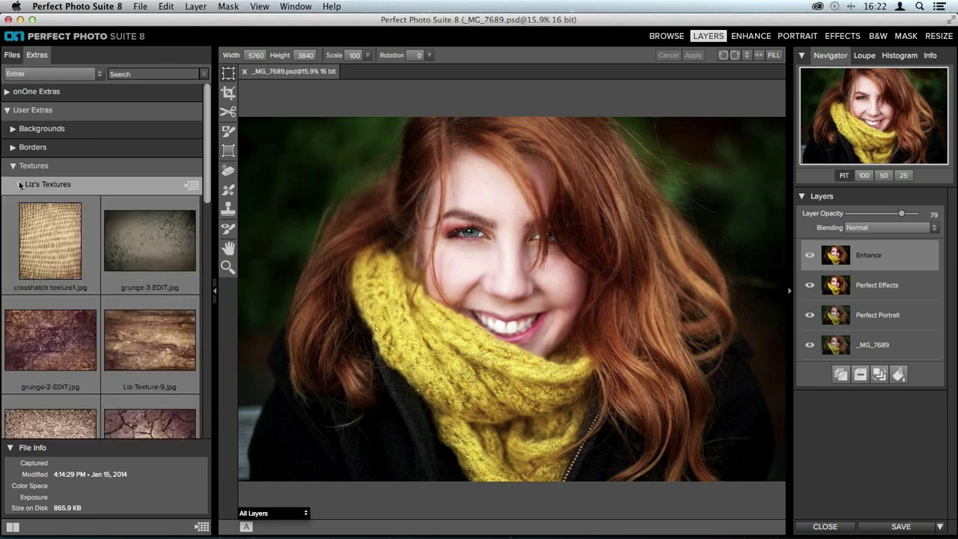
Examine the available textures, from crosshatch texture1.jpg to rusty steel.jpg, for one suited to the portrait
scroll(44, 252, down, 3)
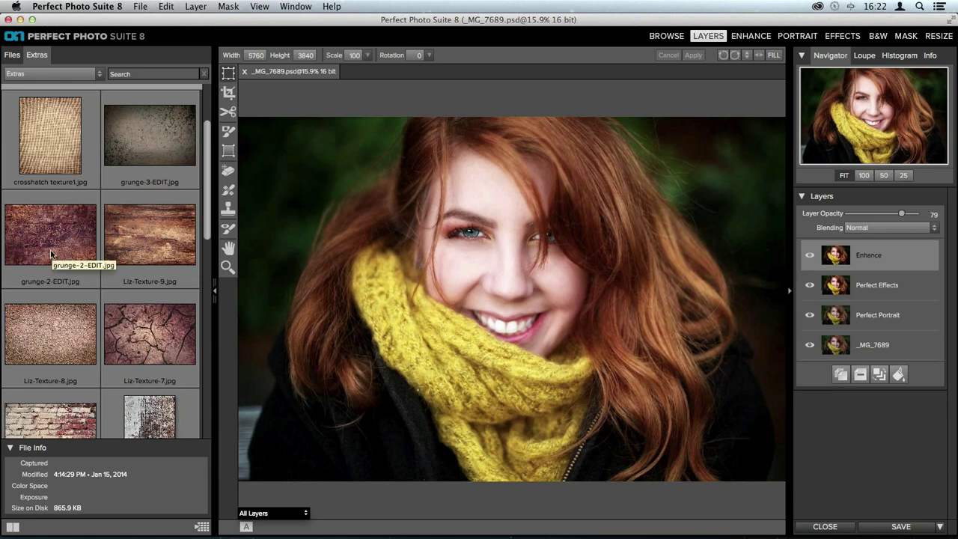
scroll(51, 254, down, 2)
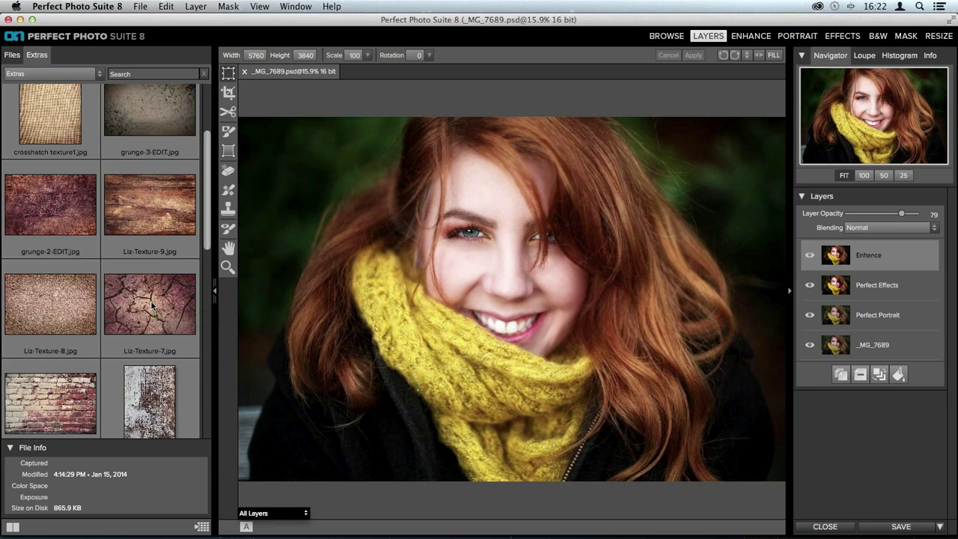
scroll(152, 306, down, 3)
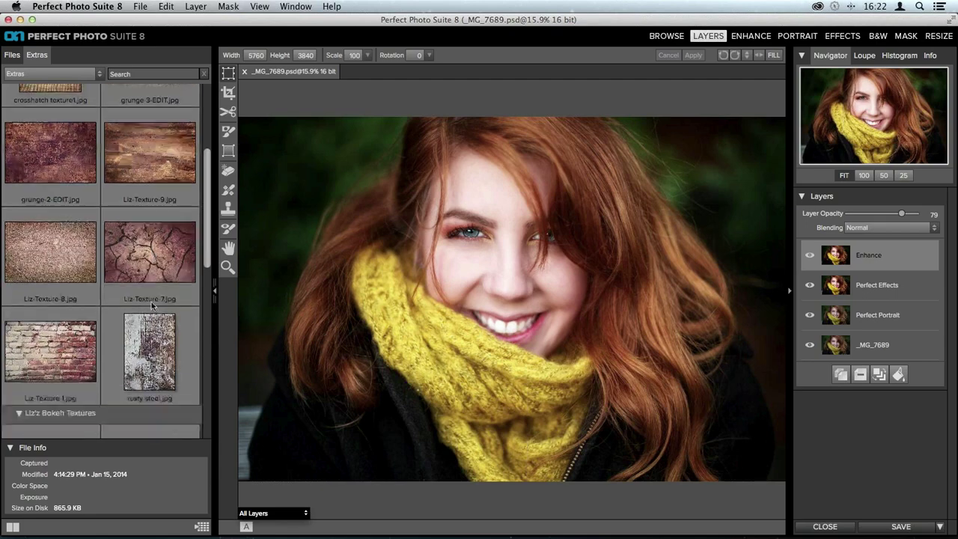
scroll(155, 308, up, 5)
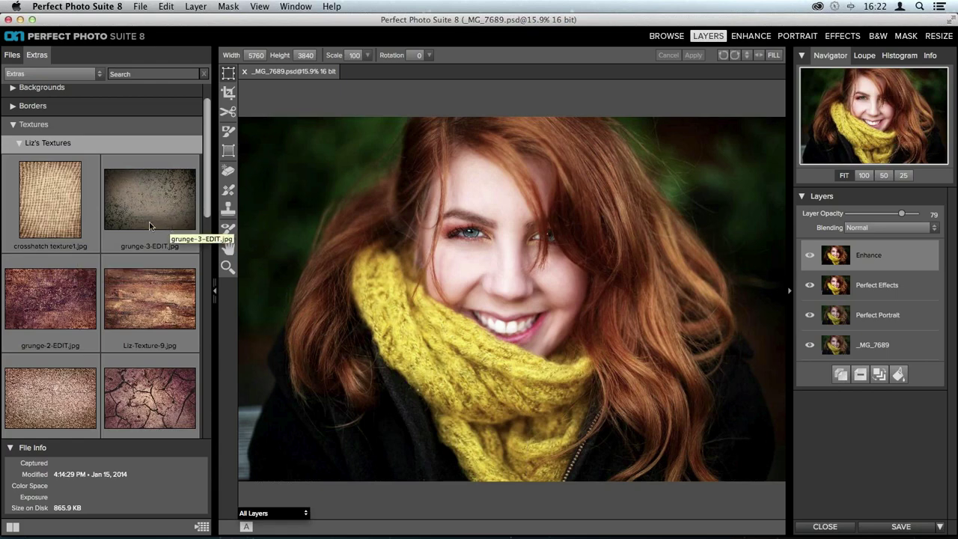
scroll(152, 237, down, 5)
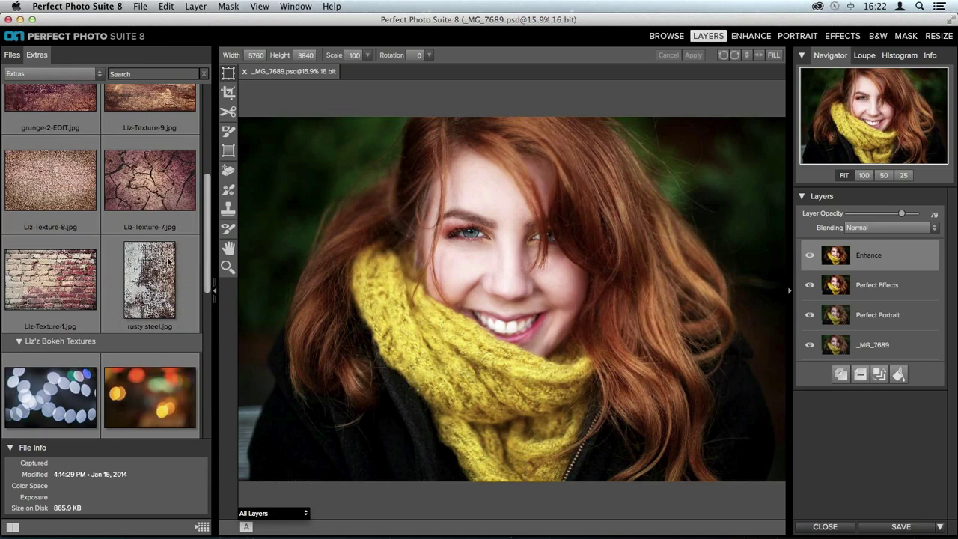
click(145, 300)
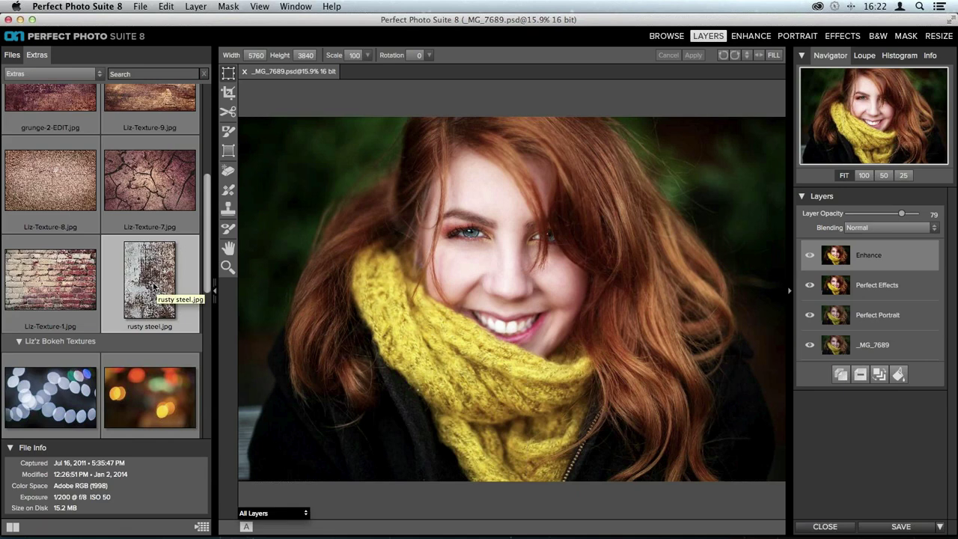
scroll(153, 287, up, 3)
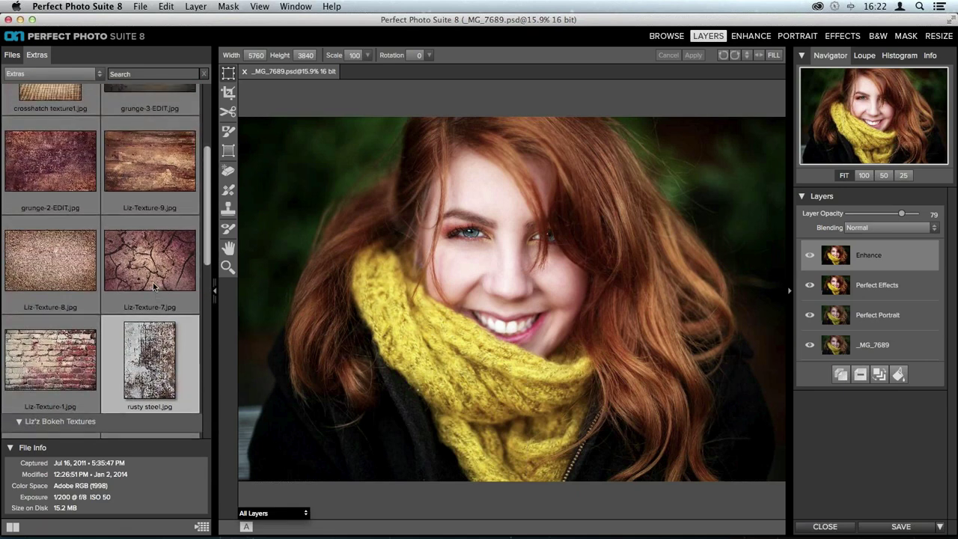
scroll(153, 287, up, 3)
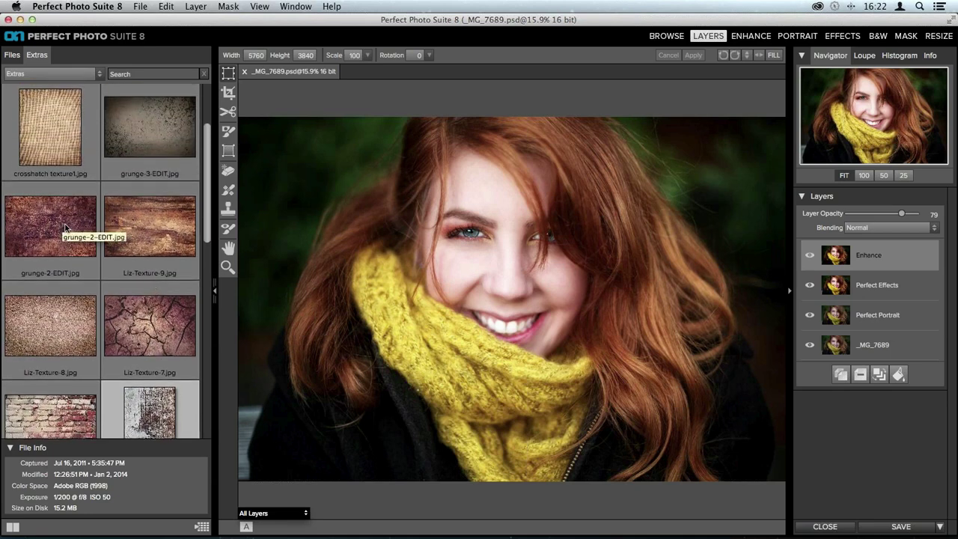
Add grunge-2-EDIT.jpg to the portrait as a layer and apply a transform filling the whole canvas at 5760 by 3840
click(42, 248)
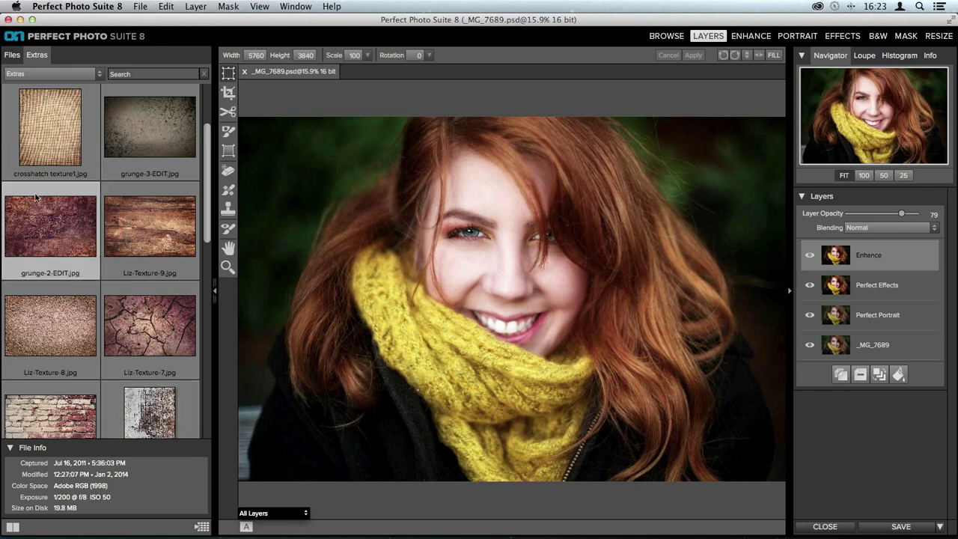
double_click(41, 233)
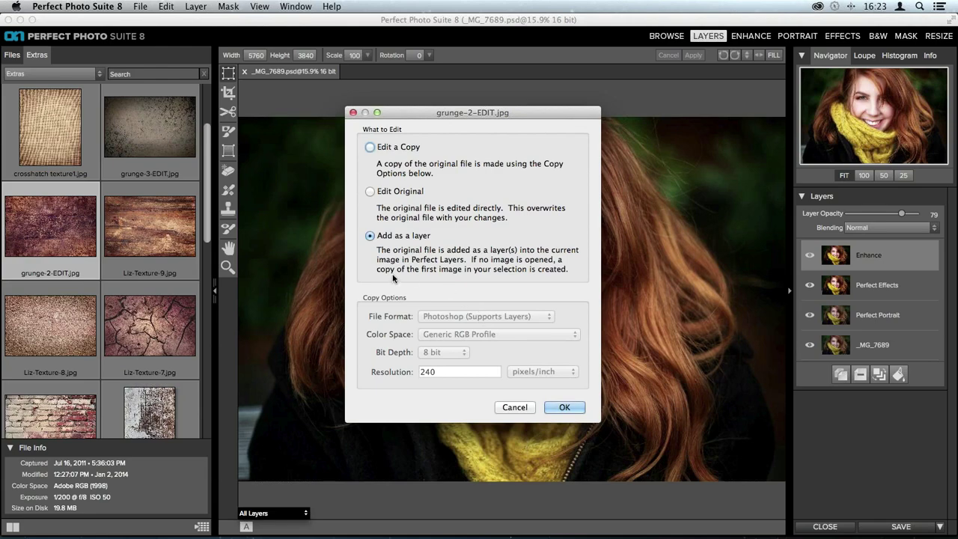
click(558, 406)
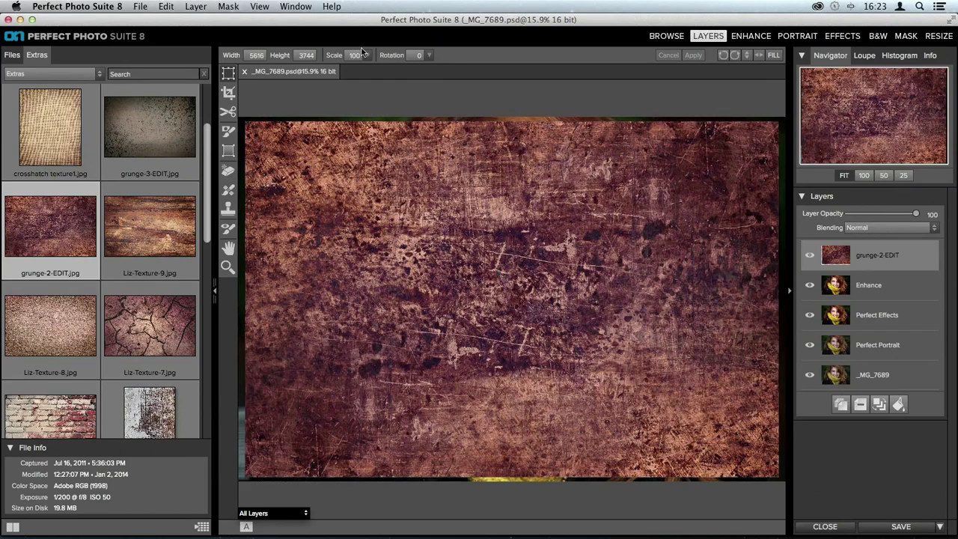
click(775, 56)
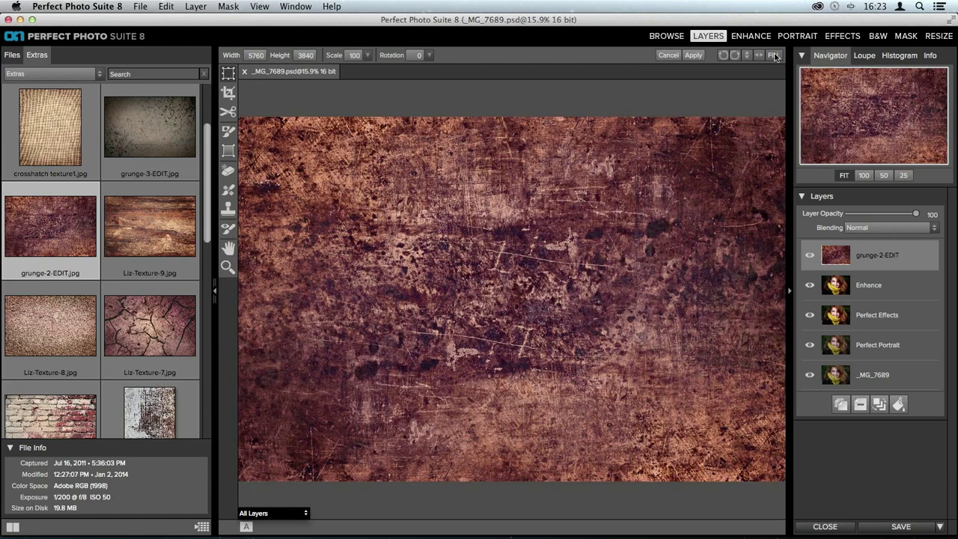
click(693, 56)
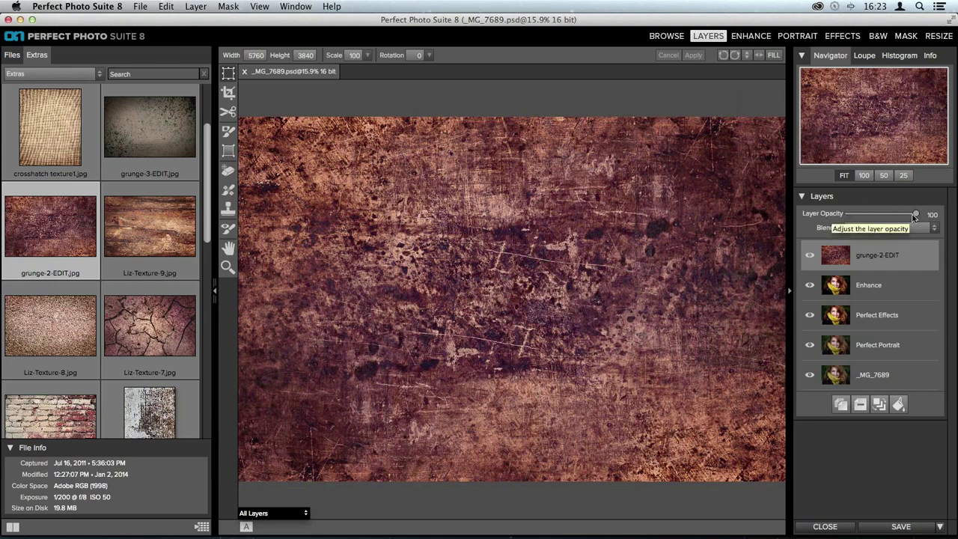
Try the grunge-2-EDIT layer at an opacity of 9, and reset its opacity to 100
drag(916, 215, 853, 217)
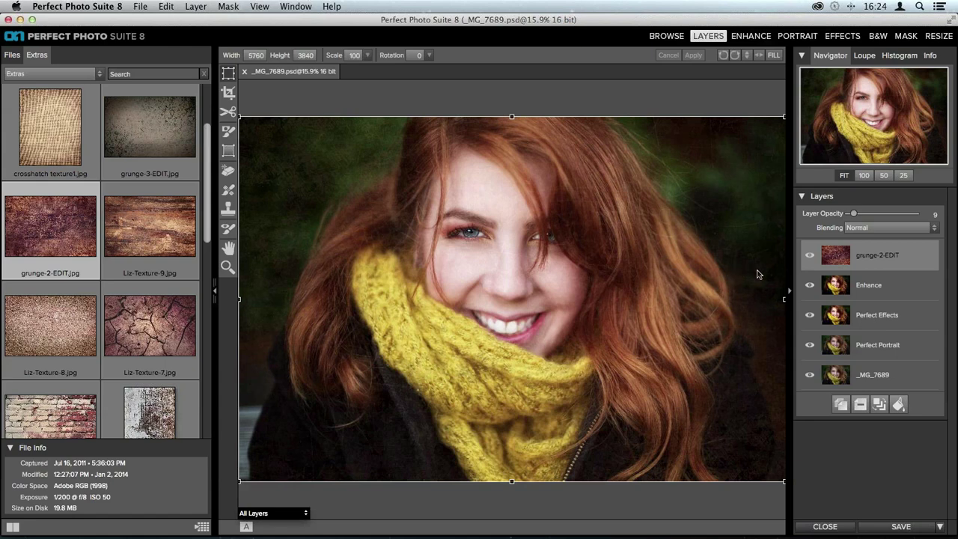
double_click(853, 216)
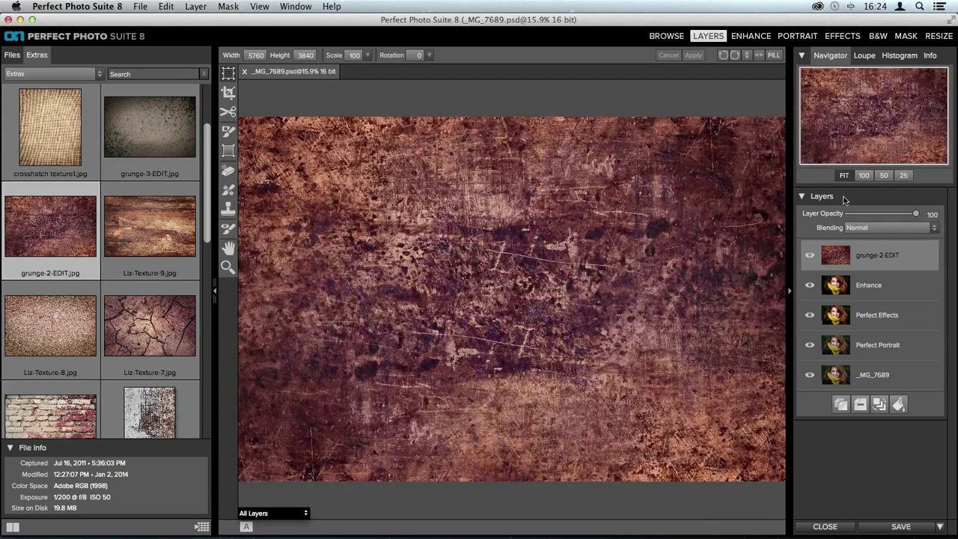
Set the grunge-2-EDIT layer's blending mode to Screen, and try an opacity of 39 before resetting it to 100
click(919, 229)
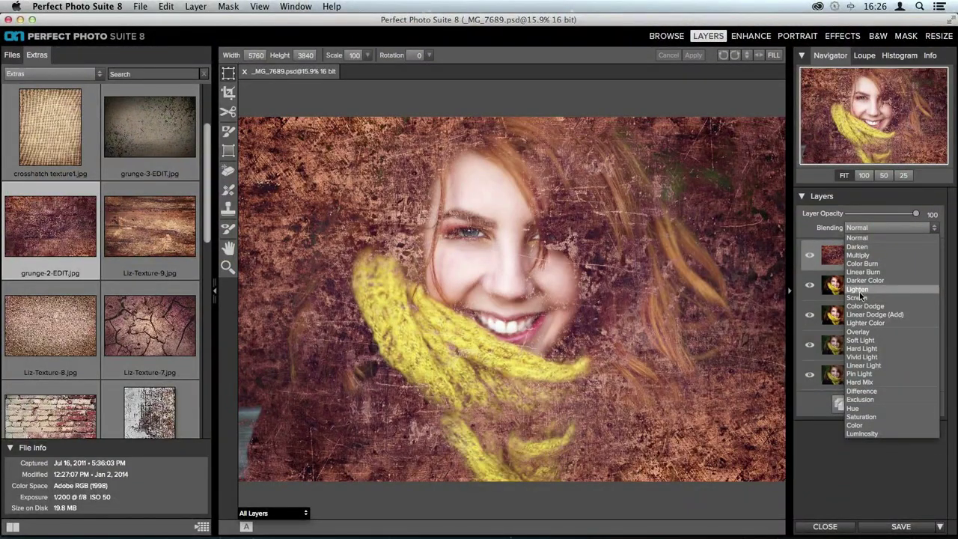
click(859, 297)
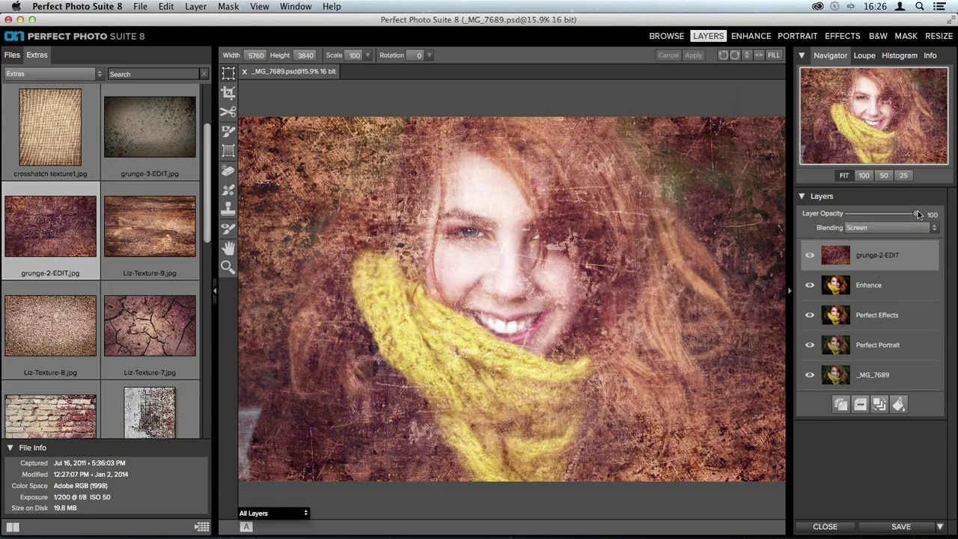
drag(914, 214, 874, 213)
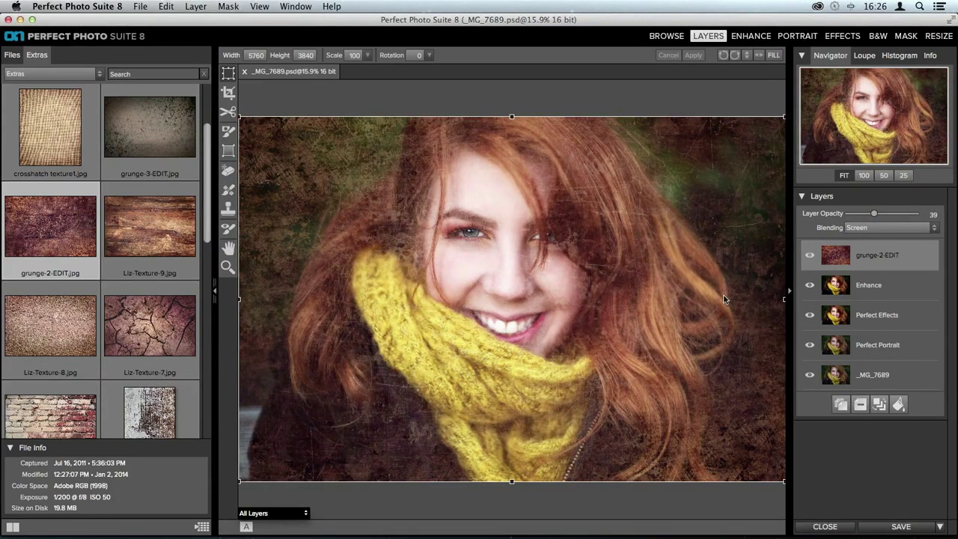
double_click(873, 214)
Set the grunge-2-EDIT layer's blending mode to Normal and toggle its visibility to compare it with the portrait underneath
click(868, 227)
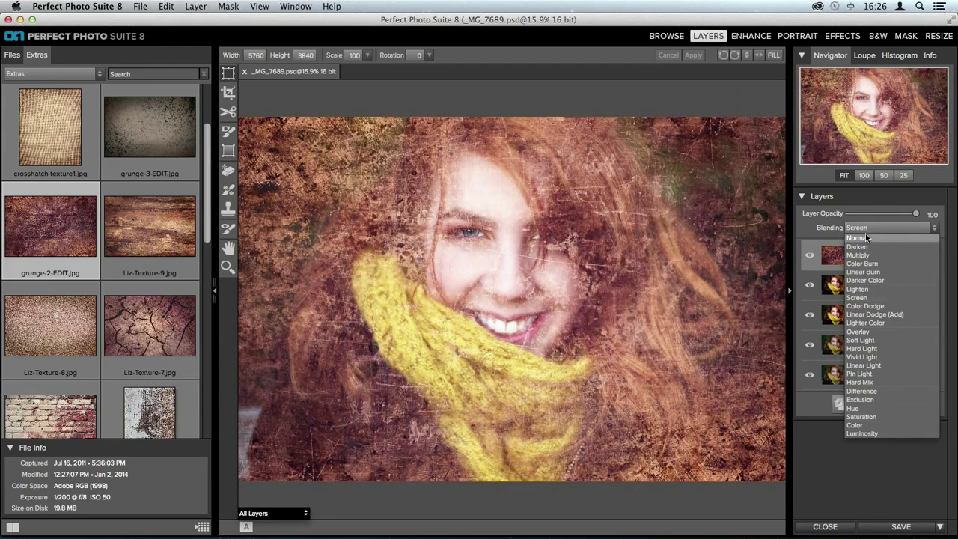
click(865, 237)
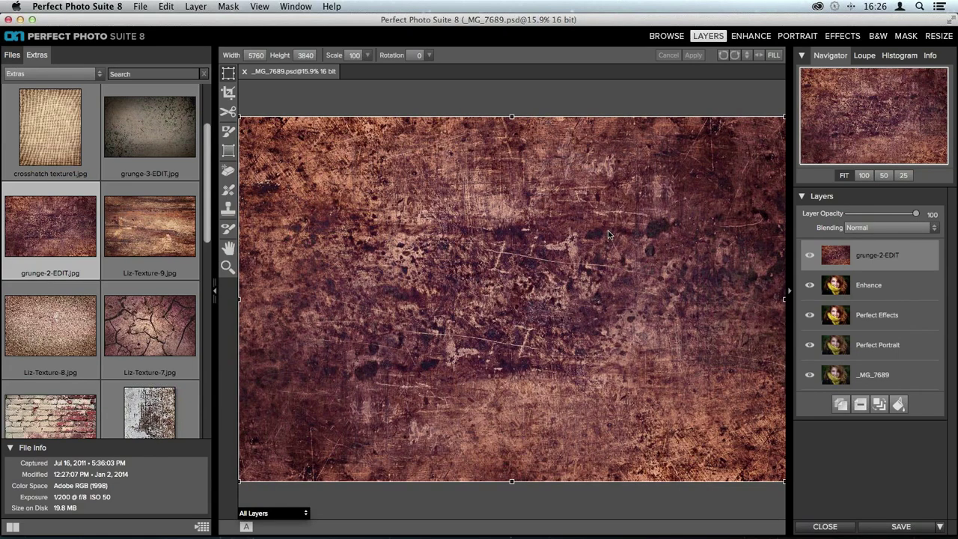
click(810, 256)
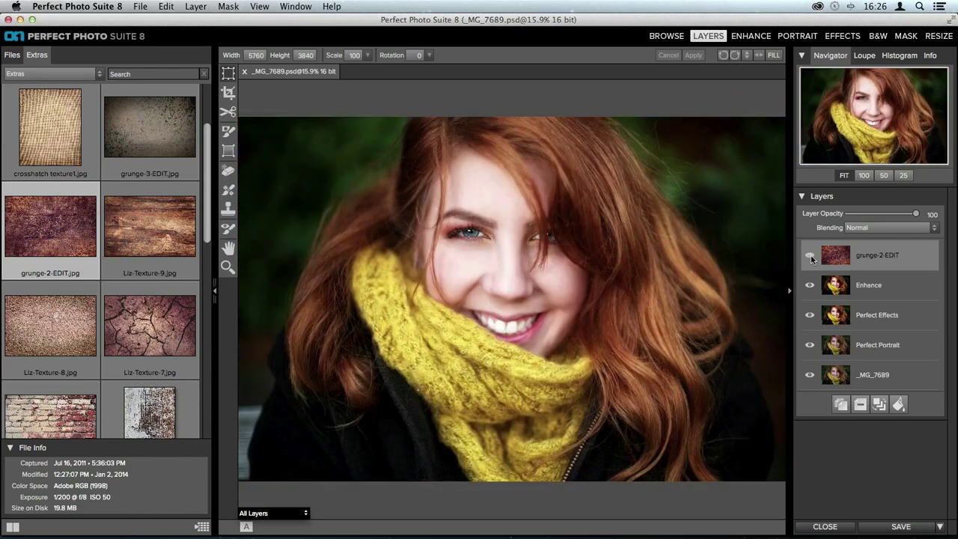
click(810, 255)
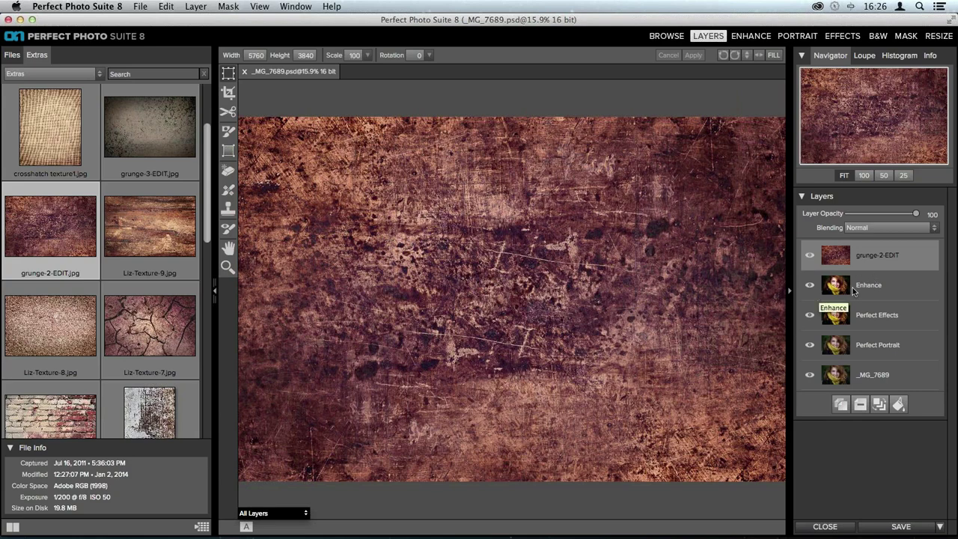
click(809, 255)
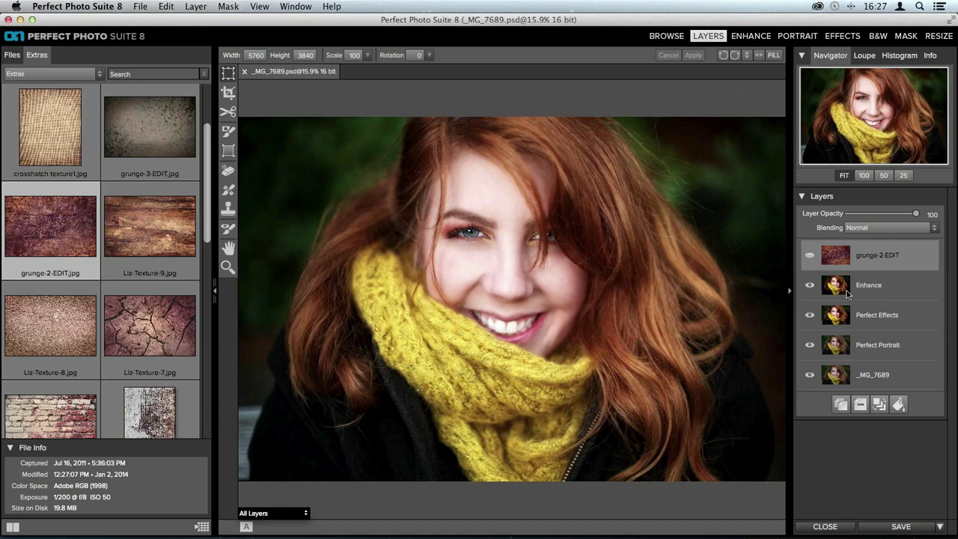
click(809, 256)
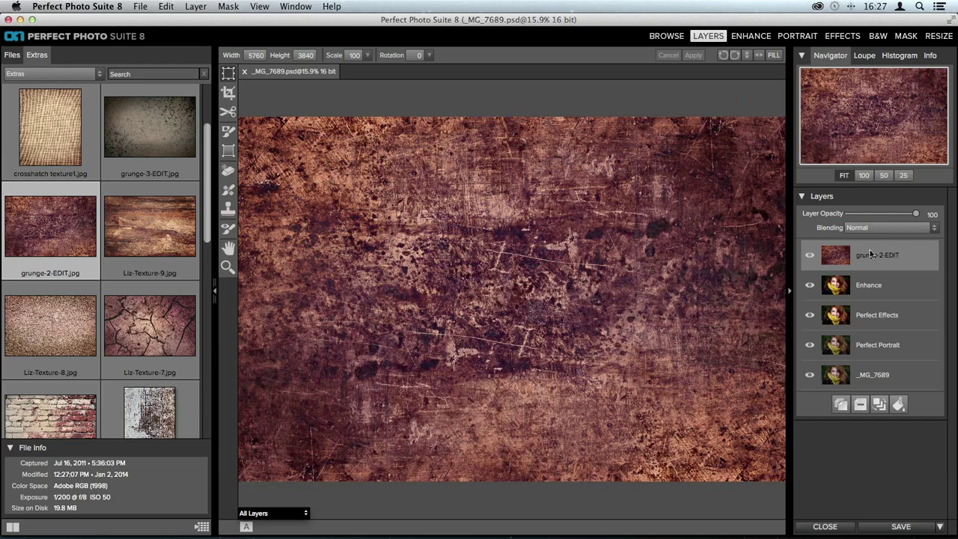
Convert the grunge-2-EDIT texture to black and white with Auto Levels off, Whites 48, Brightness 33 and Blacks 6
click(876, 36)
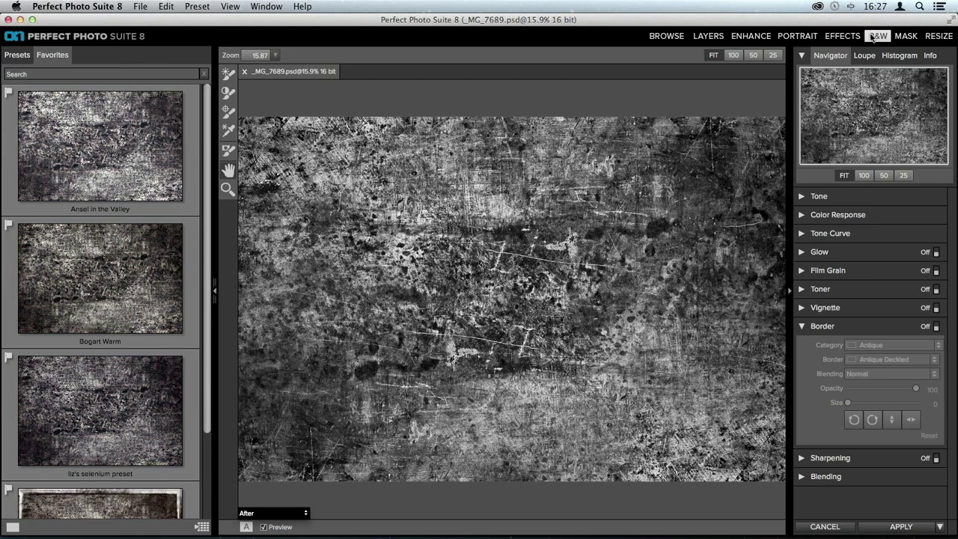
click(802, 197)
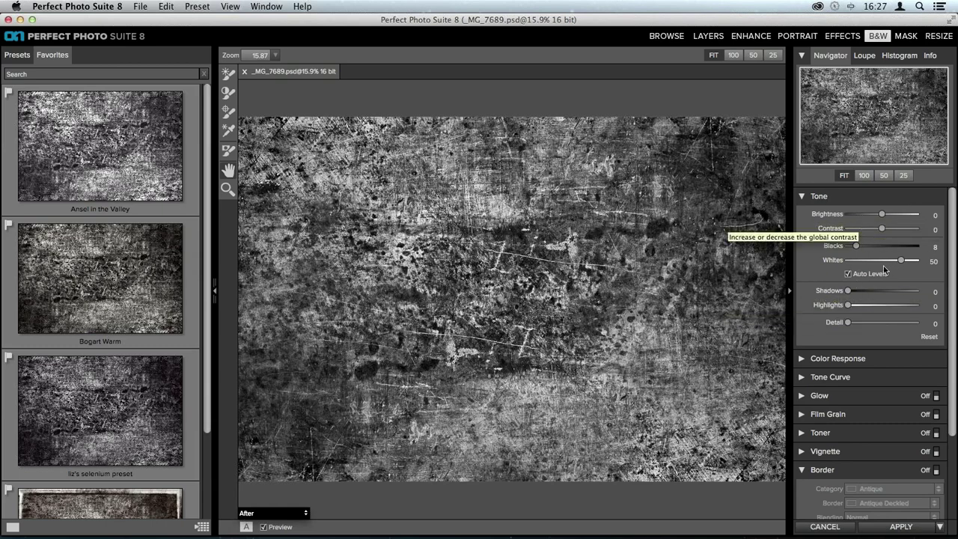
click(856, 276)
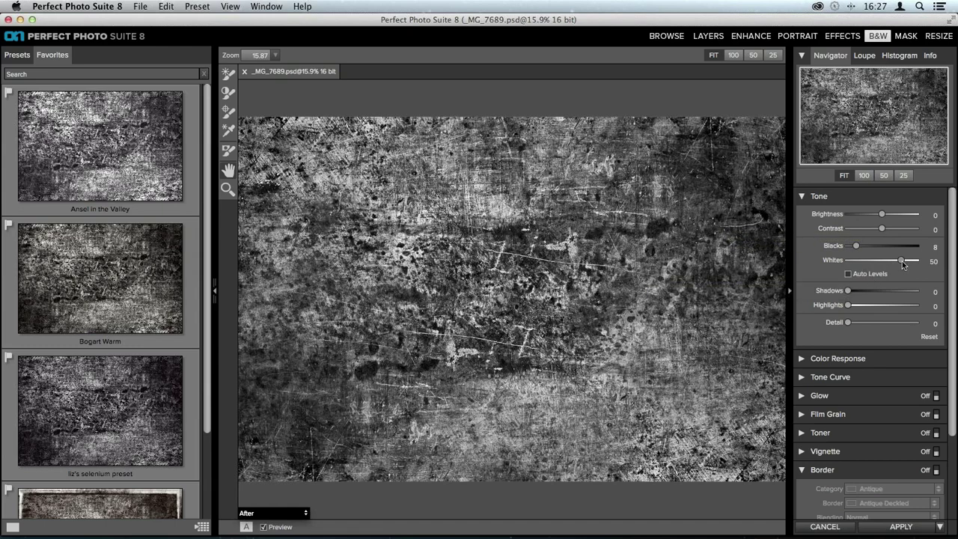
drag(902, 261, 801, 245)
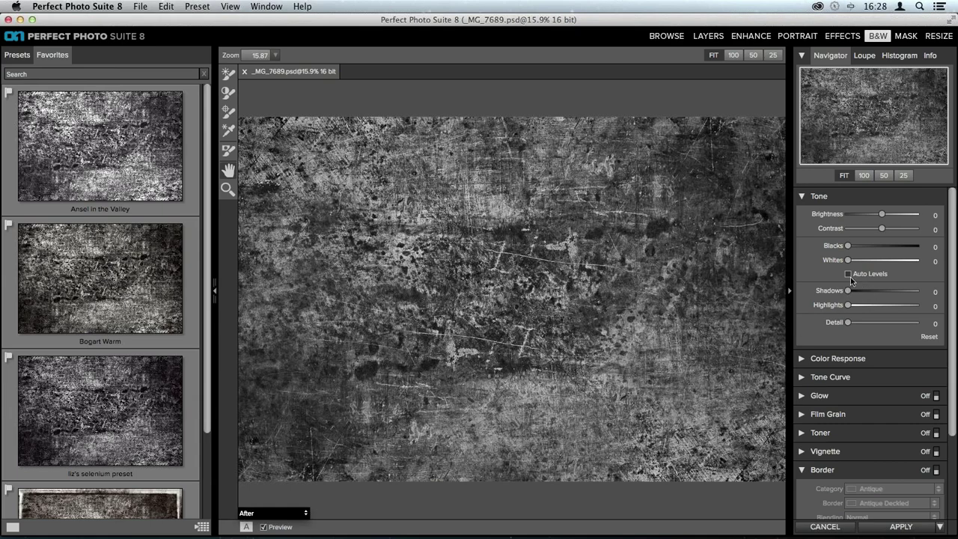
drag(848, 260, 899, 260)
drag(882, 215, 892, 216)
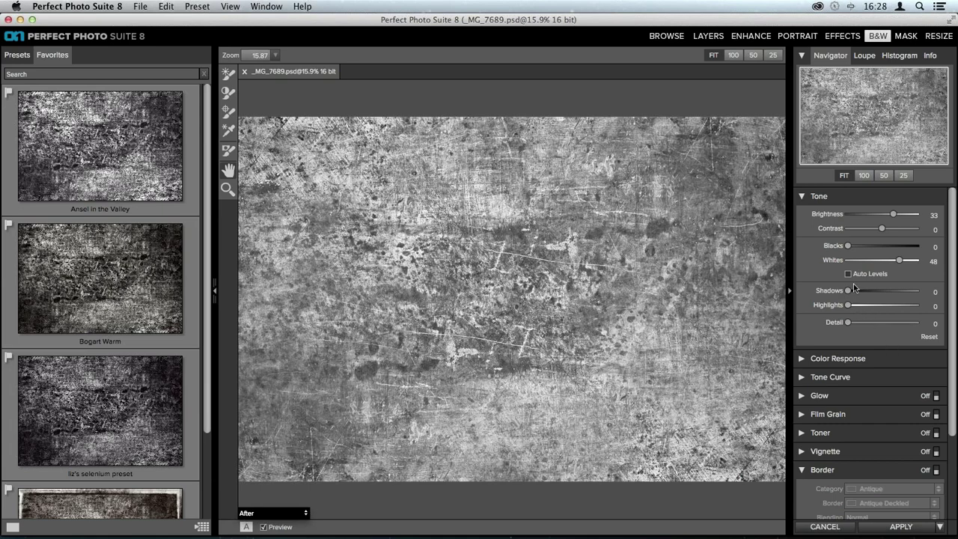
drag(847, 245, 854, 249)
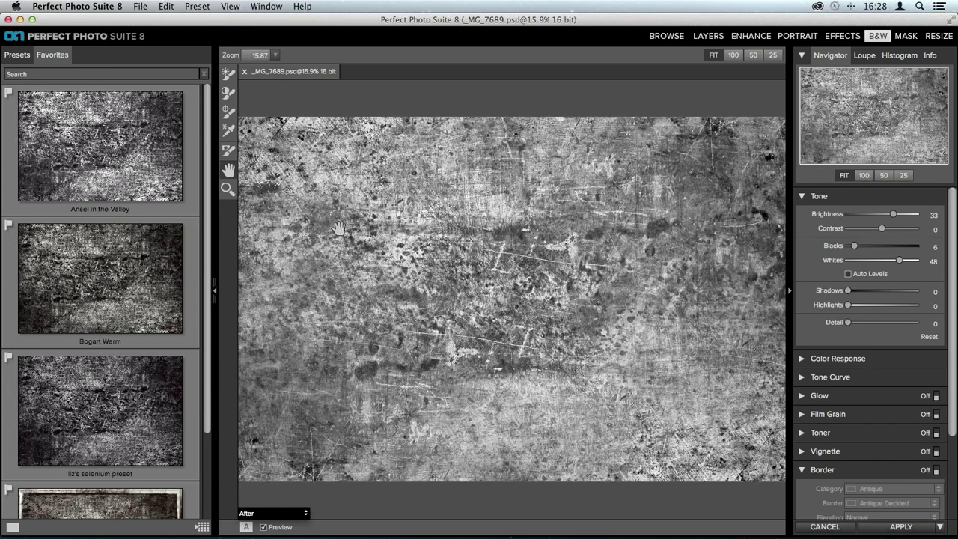
Brighten the middle of the texture with the Lighten brush at size 1700 and feather 100, and apply the black-and-white conversion
click(227, 76)
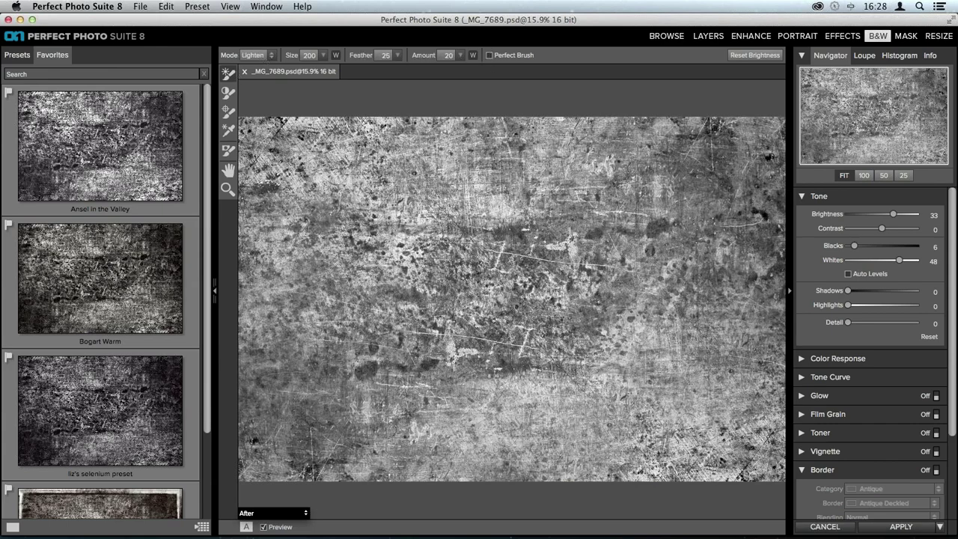
drag(359, 62, 473, 82)
key(bracketright)
key(bracketright)
mouse_move(591, 247)
mouse_down()
mouse_move(539, 314)
mouse_move(389, 299)
mouse_move(568, 225)
mouse_move(426, 374)
mouse_move(352, 389)
mouse_move(591, 404)
mouse_move(434, 194)
mouse_move(314, 314)
mouse_up()
mouse_move(389, 441)
mouse_down()
mouse_move(613, 389)
mouse_move(643, 209)
mouse_move(448, 172)
mouse_move(636, 183)
mouse_move(692, 309)
mouse_up()
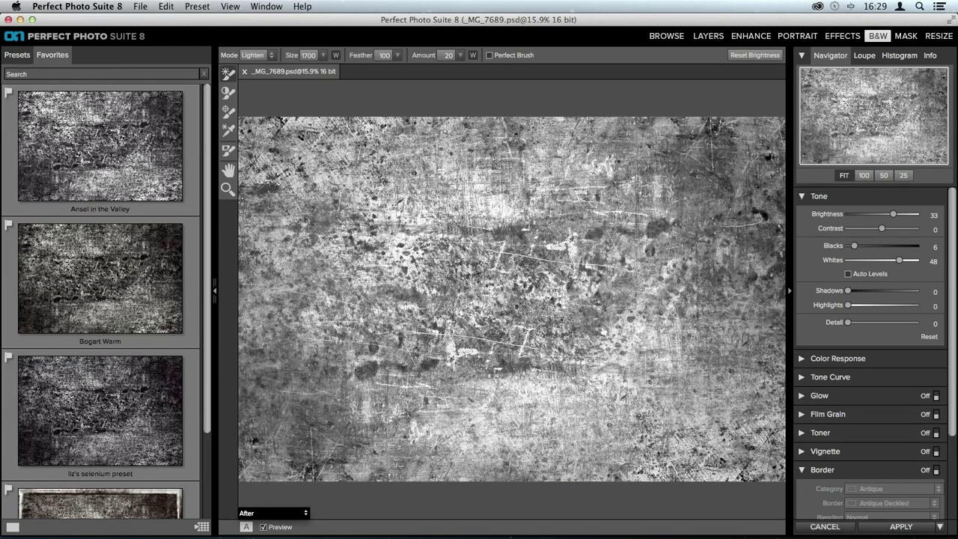
mouse_move(524, 277)
mouse_down()
mouse_move(419, 307)
mouse_move(606, 307)
mouse_move(464, 213)
mouse_move(366, 266)
mouse_move(386, 383)
mouse_up()
drag(449, 187, 561, 160)
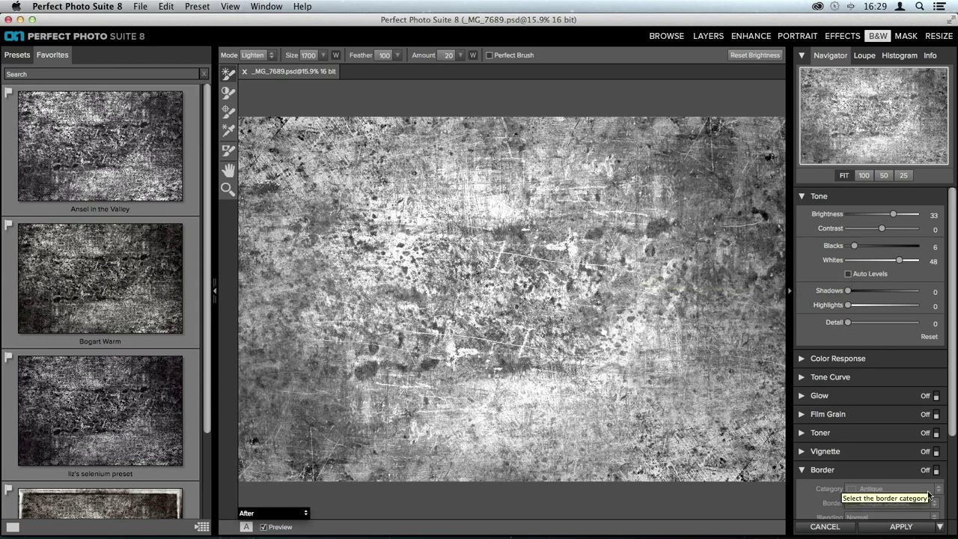
click(905, 530)
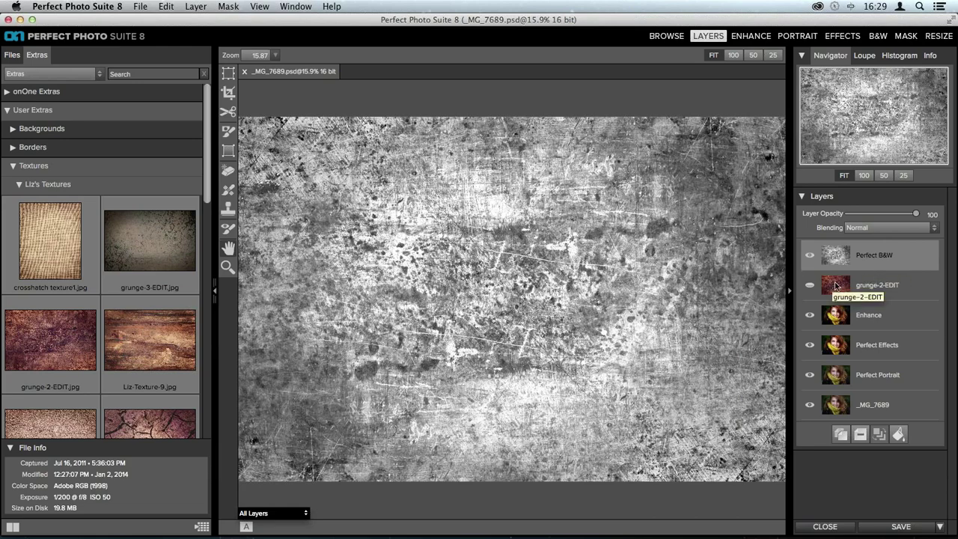
Keep the grunge-2-EDIT layer hidden, and set the Perfect B&W layer to Soft Light blending at an opacity of 45
click(810, 281)
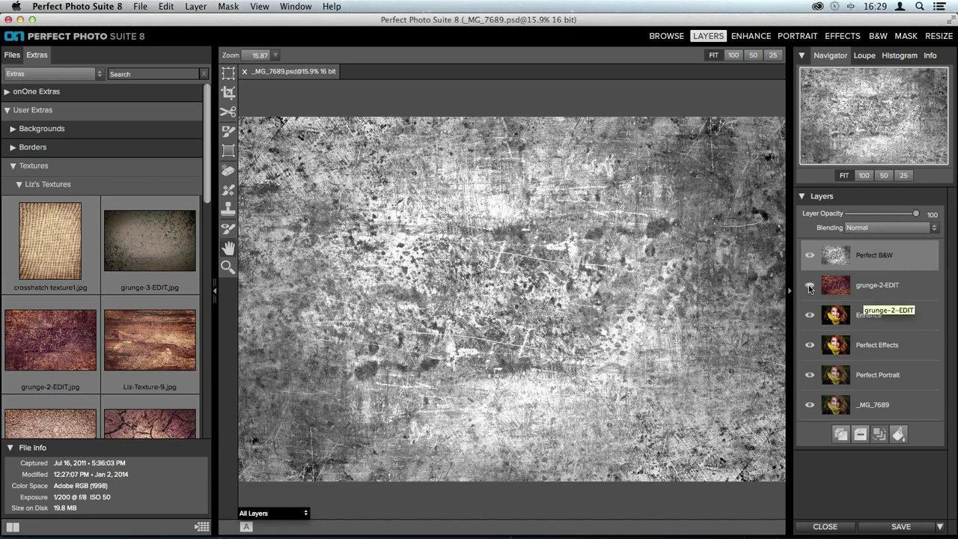
click(828, 286)
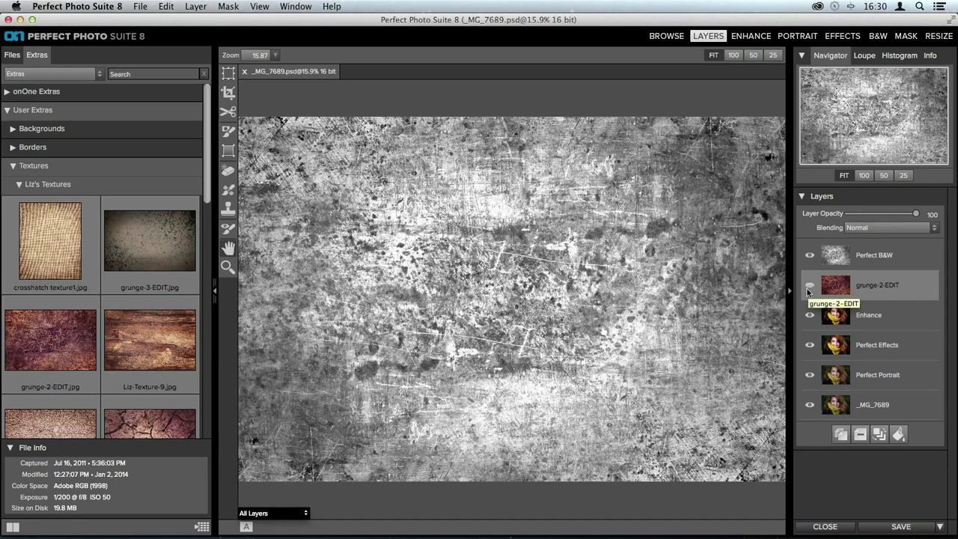
click(840, 262)
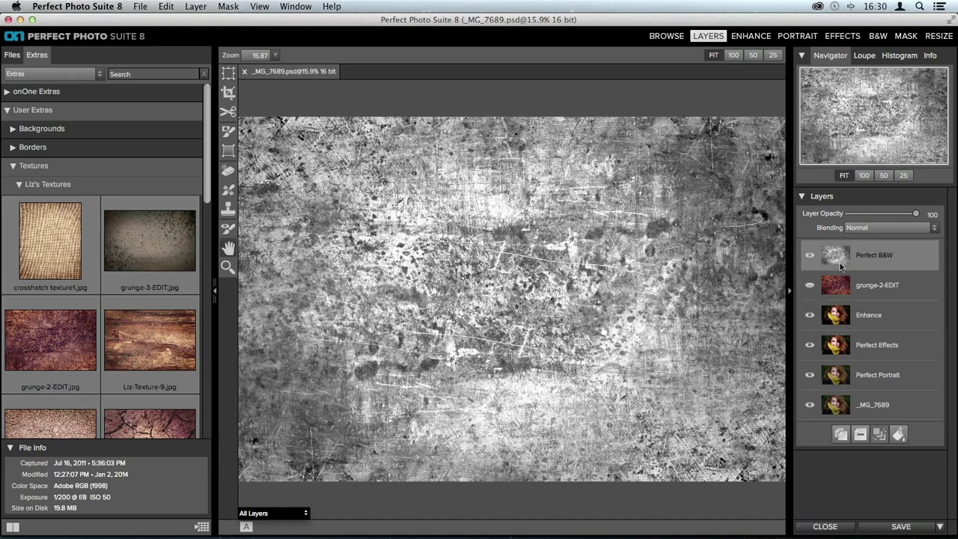
click(879, 228)
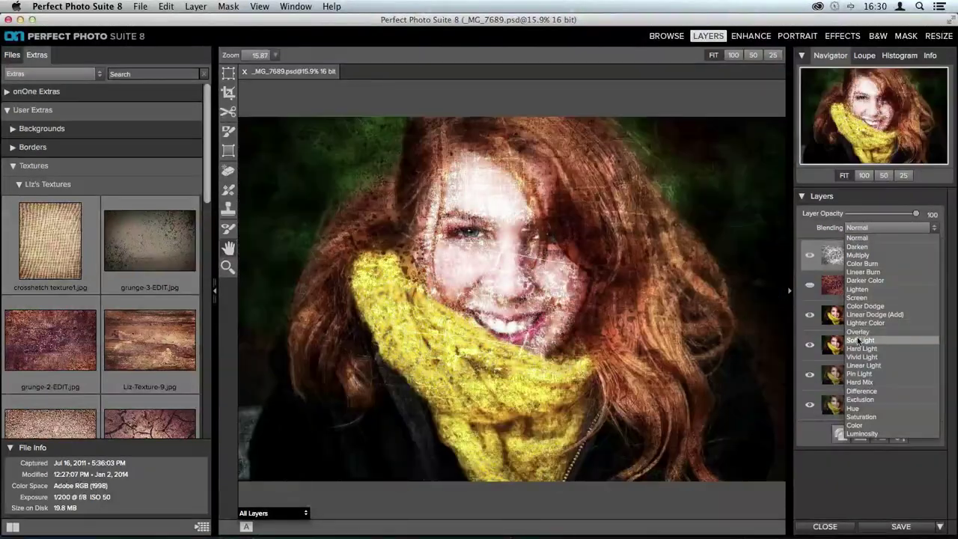
click(860, 342)
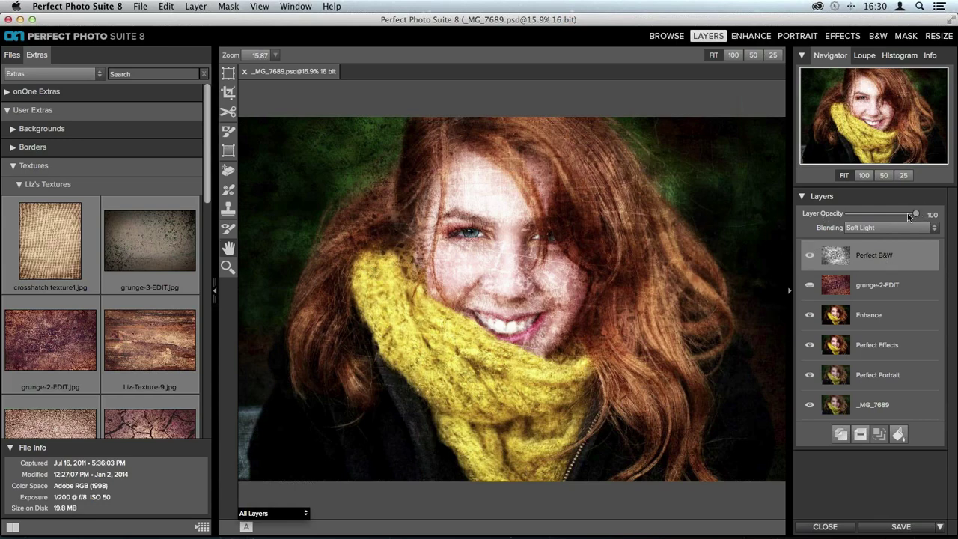
drag(907, 213, 878, 216)
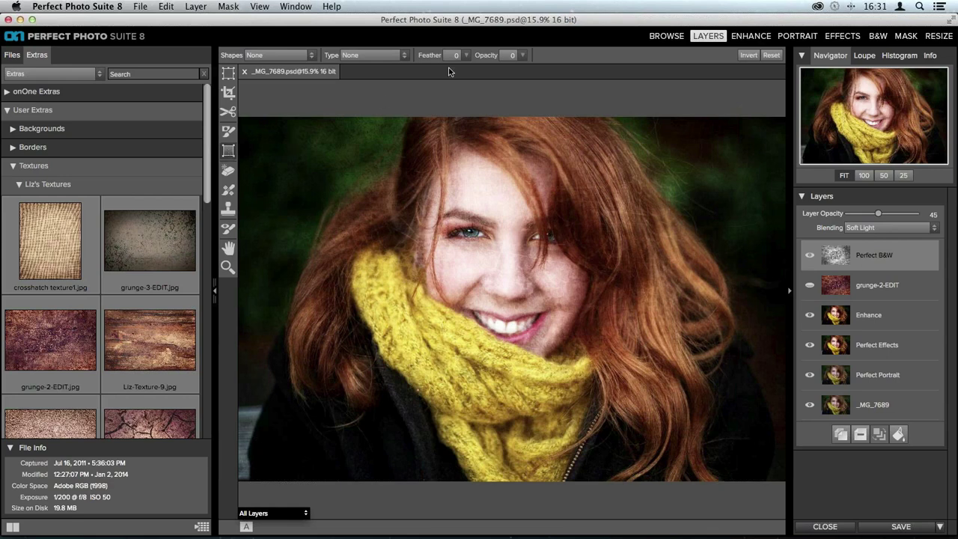
Place a Radial mask over the woman's face on the Perfect B&W layer and stretch it into a tall ellipse
click(363, 57)
click(354, 73)
drag(513, 288, 583, 288)
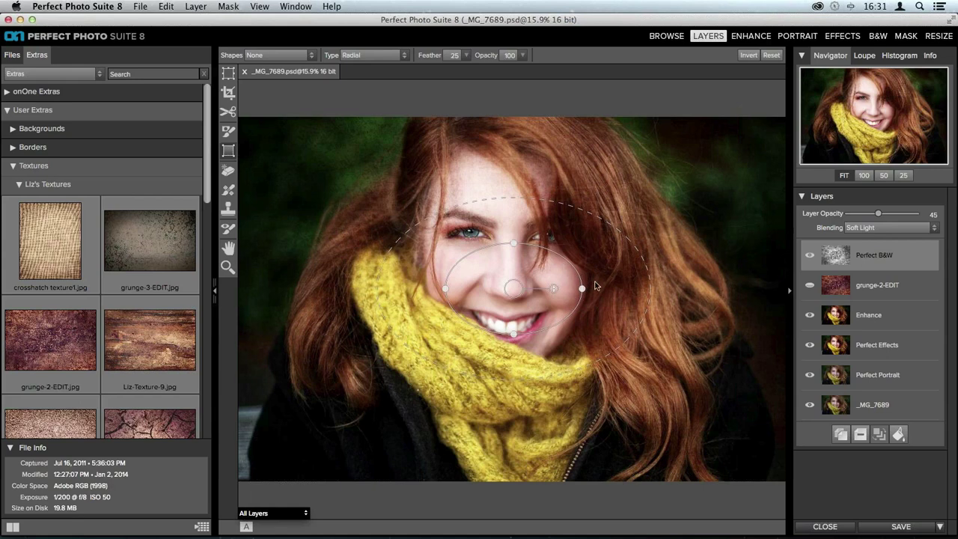
drag(581, 286, 593, 284)
drag(512, 241, 513, 159)
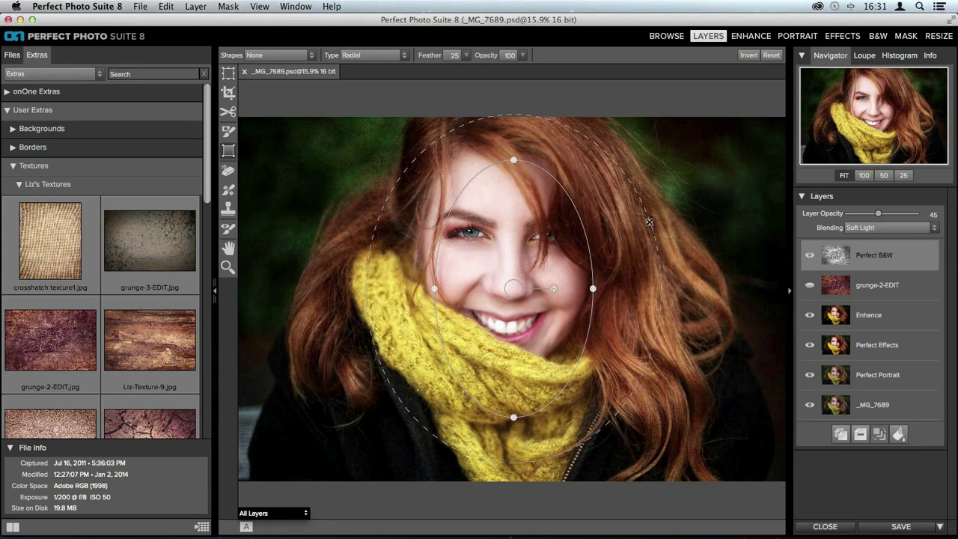
Refine the radial mask around the face with a feather of 42, and set the Perfect B&W layer's opacity to 55
drag(649, 222, 687, 196)
drag(513, 160, 513, 184)
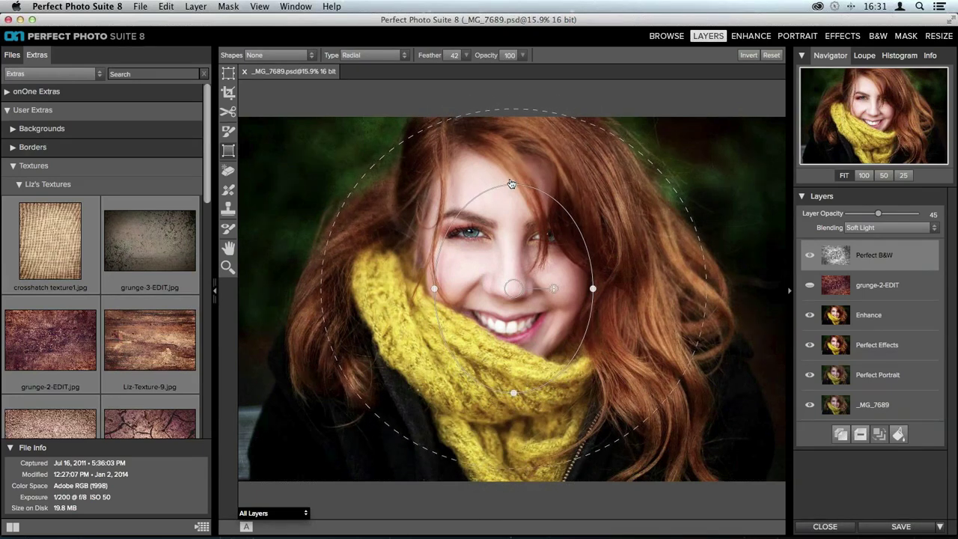
drag(512, 391, 513, 385)
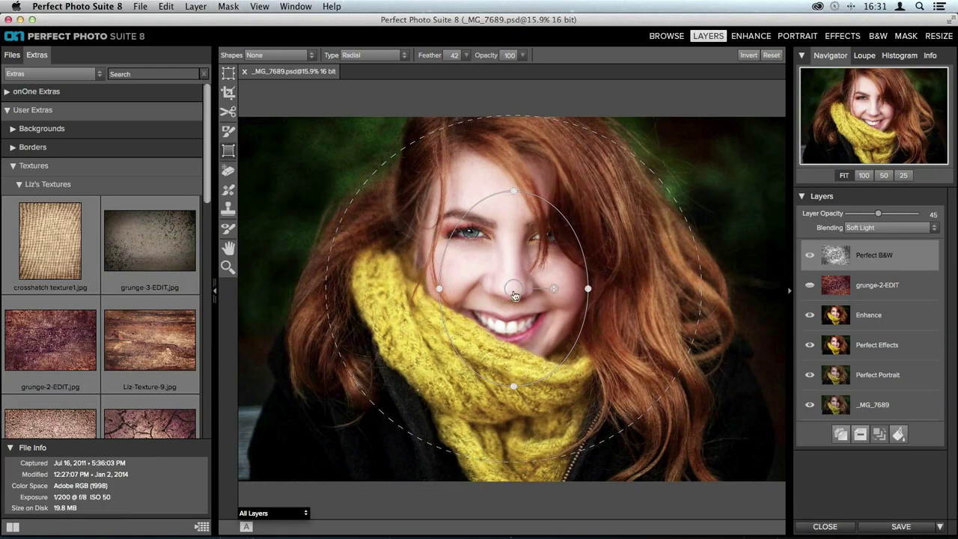
drag(514, 290, 513, 295)
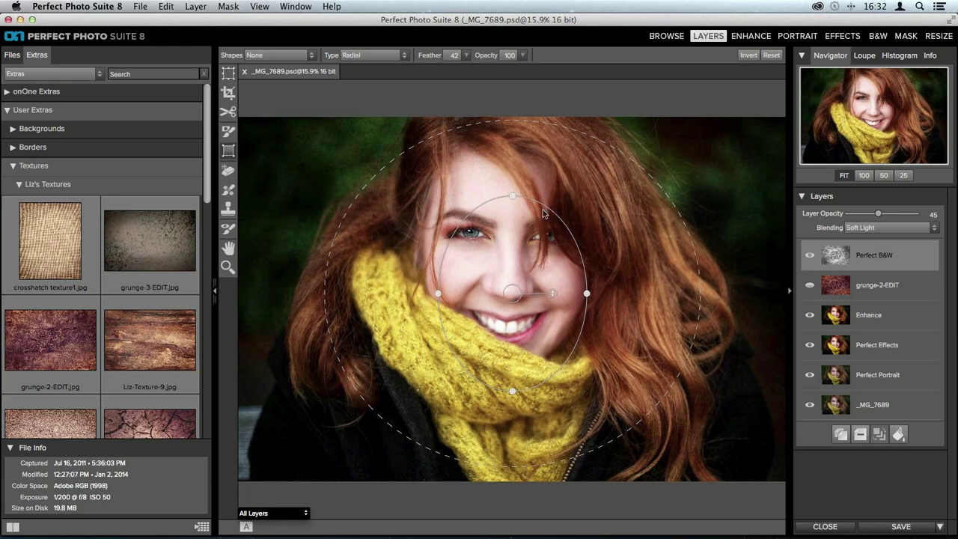
click(877, 259)
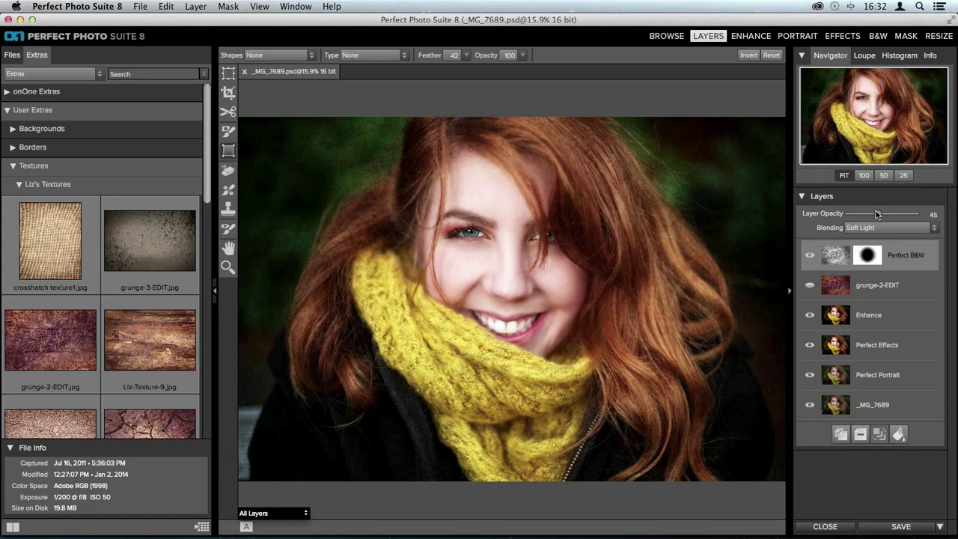
mouse_move(876, 215)
mouse_down()
mouse_move(892, 215)
mouse_move(873, 216)
mouse_move(884, 218)
mouse_up()
Close the Textures category in the Extras and browse the splatter borders among the user Borders
click(13, 166)
click(13, 148)
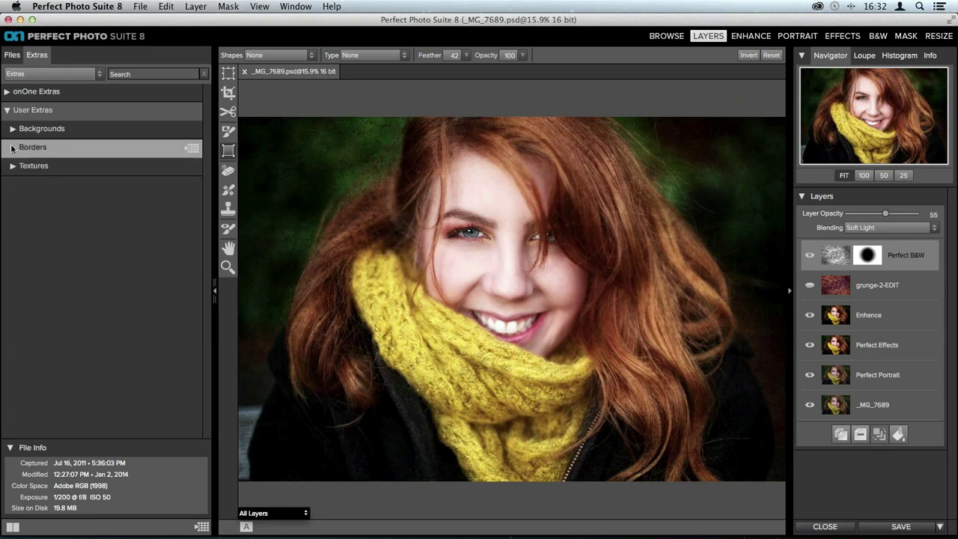
click(19, 223)
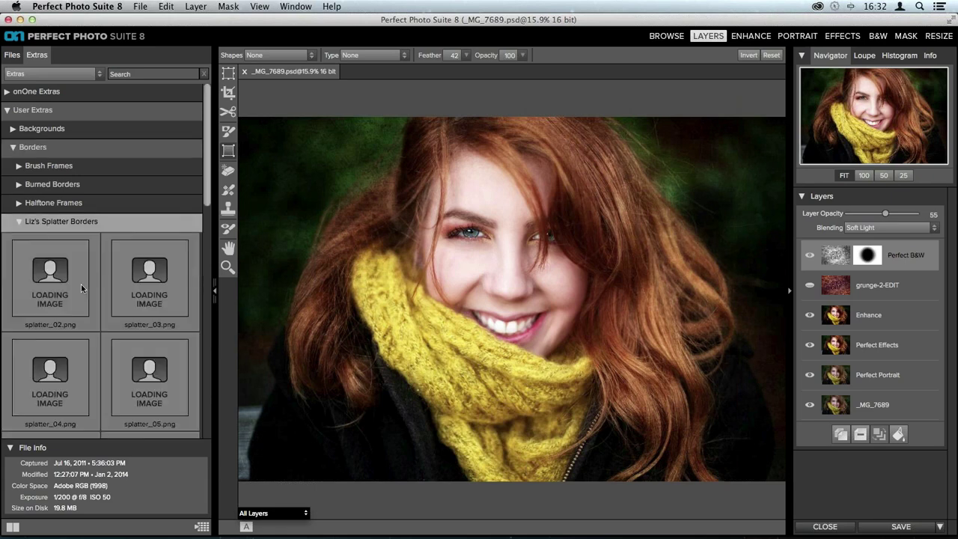
scroll(100, 347, down, 5)
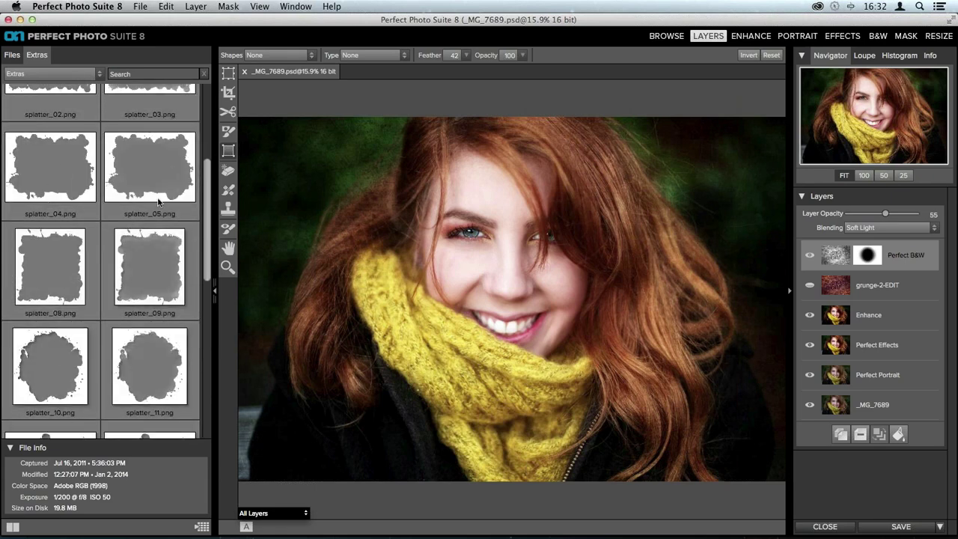
Show the splatter borders as large single-column thumbnails and widen the browser area to enlarge them
click(13, 528)
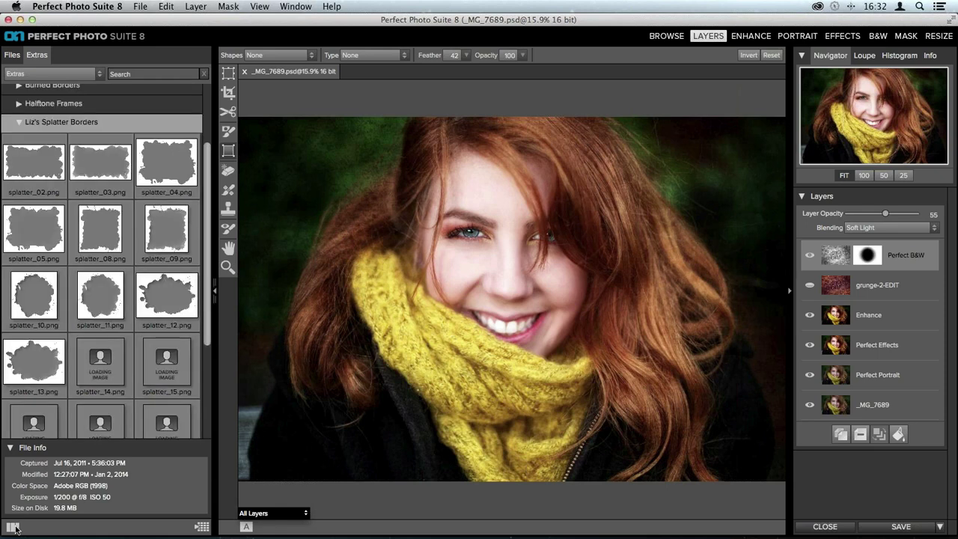
click(13, 528)
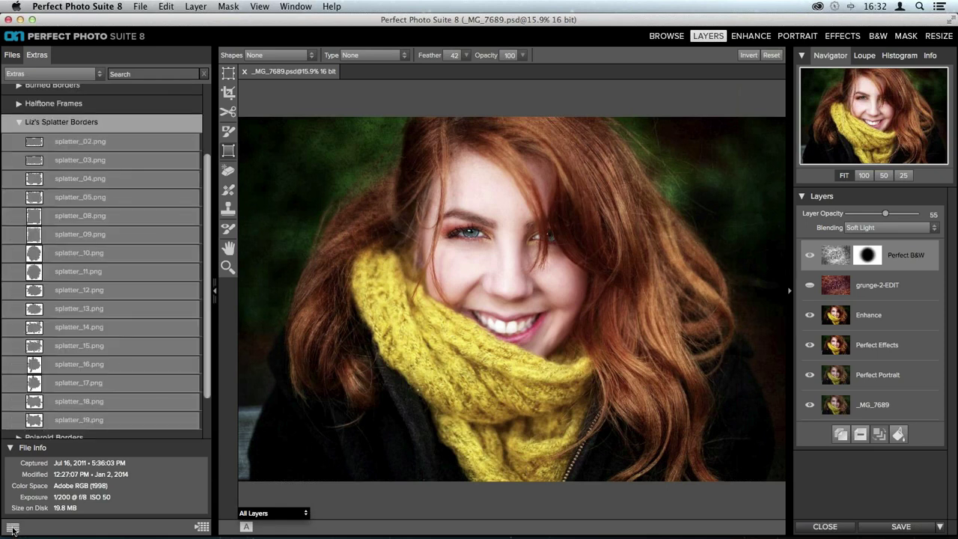
click(13, 528)
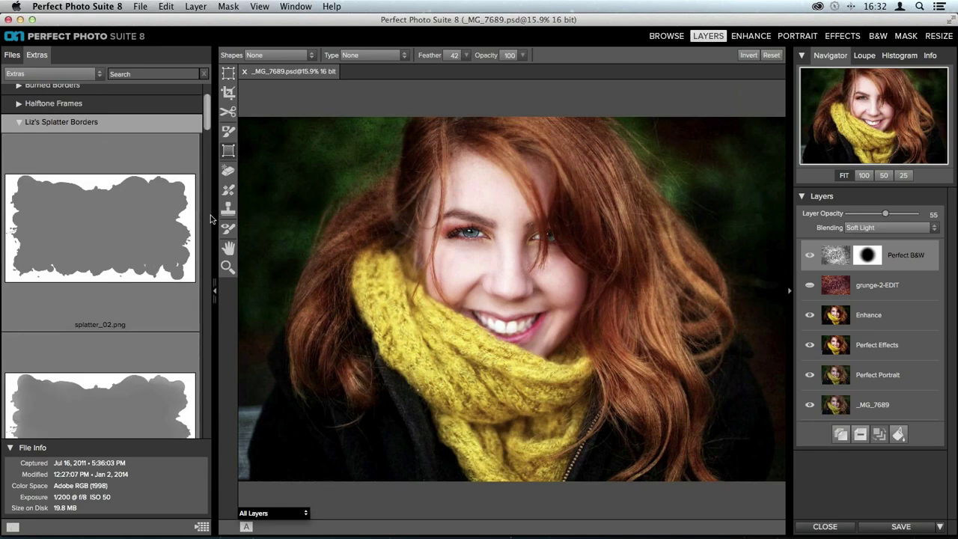
drag(214, 217, 298, 217)
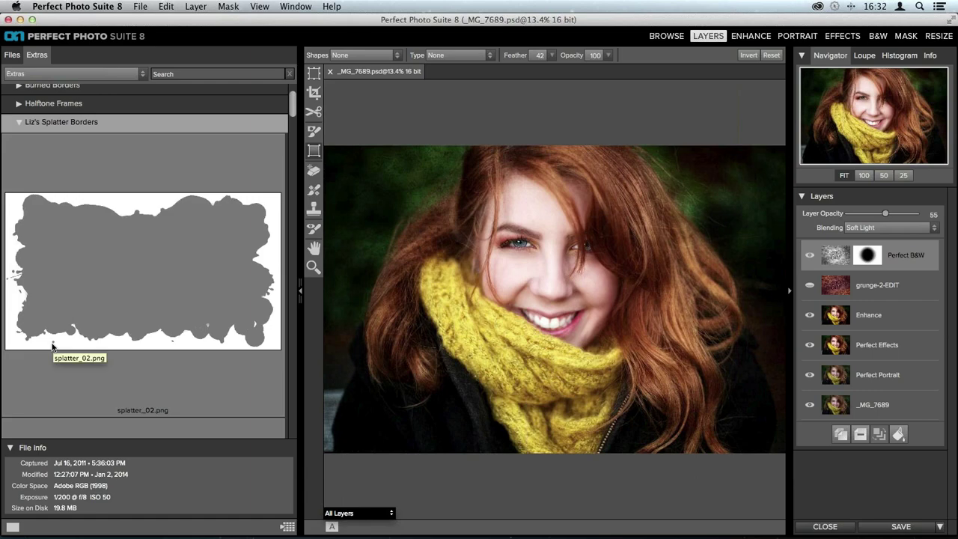
Look through the remaining splatter borders, collapse their category, and narrow the browser area to enlarge the portrait view
scroll(73, 333, down, 5)
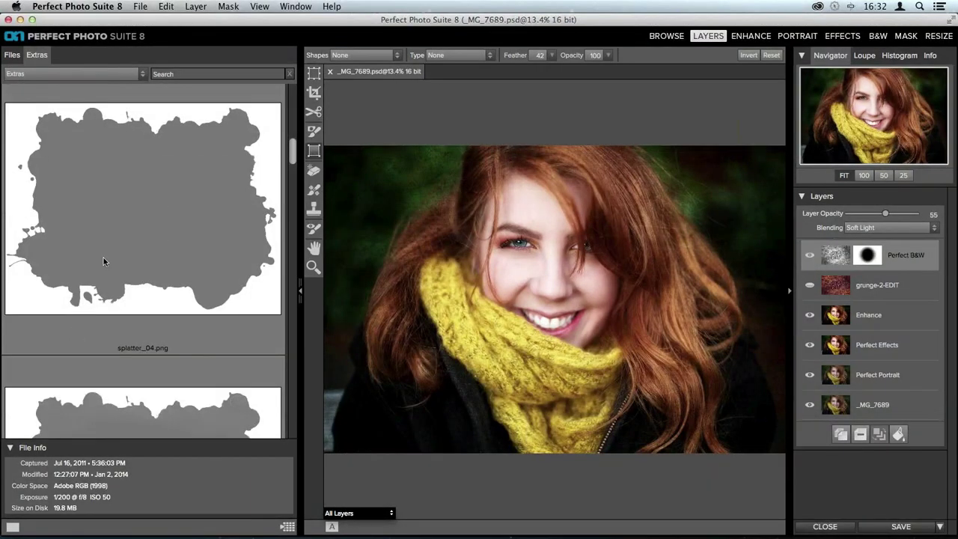
scroll(103, 257, down, 1)
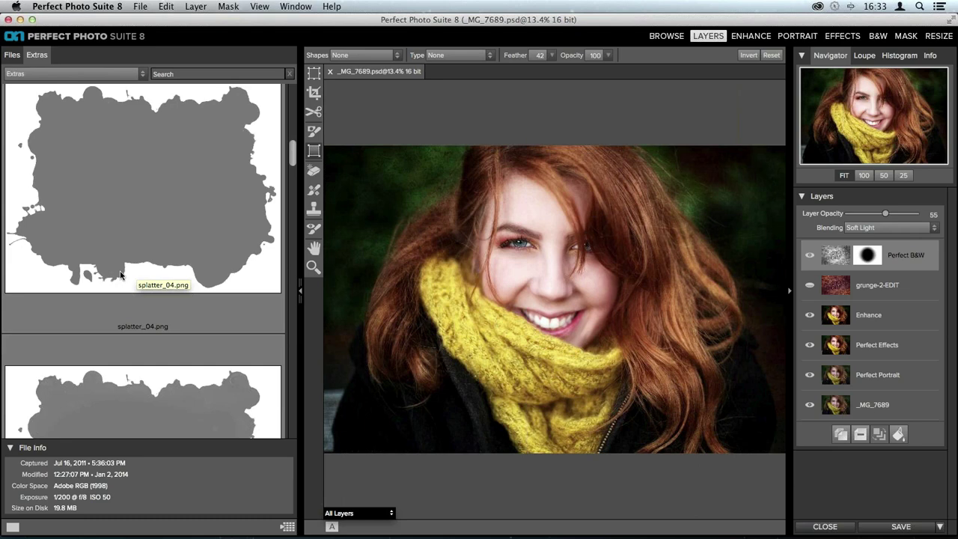
scroll(119, 269, up, 5)
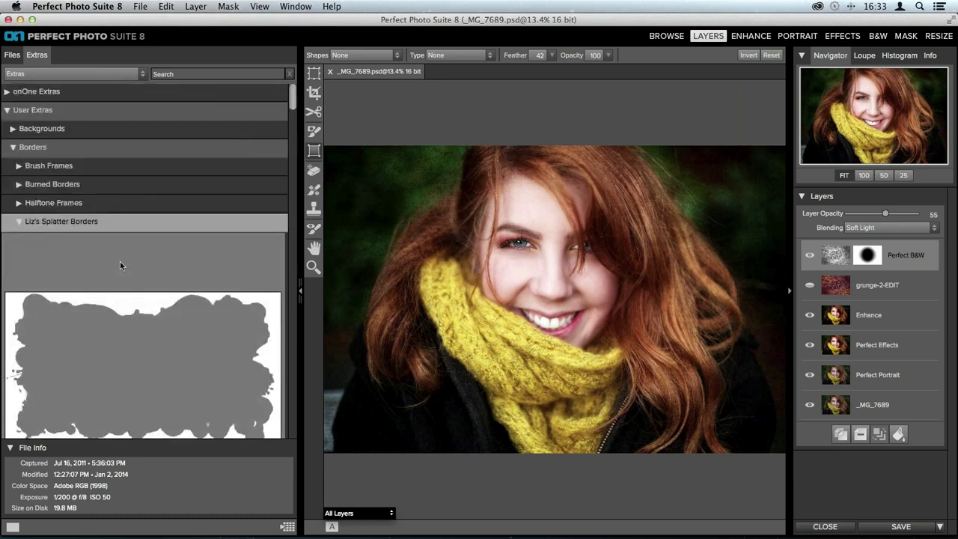
click(19, 222)
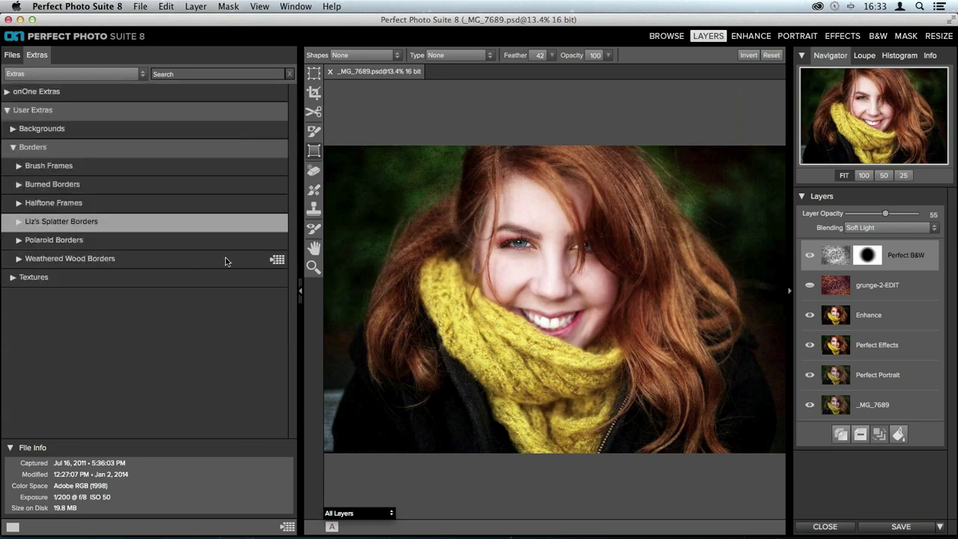
drag(306, 279, 156, 274)
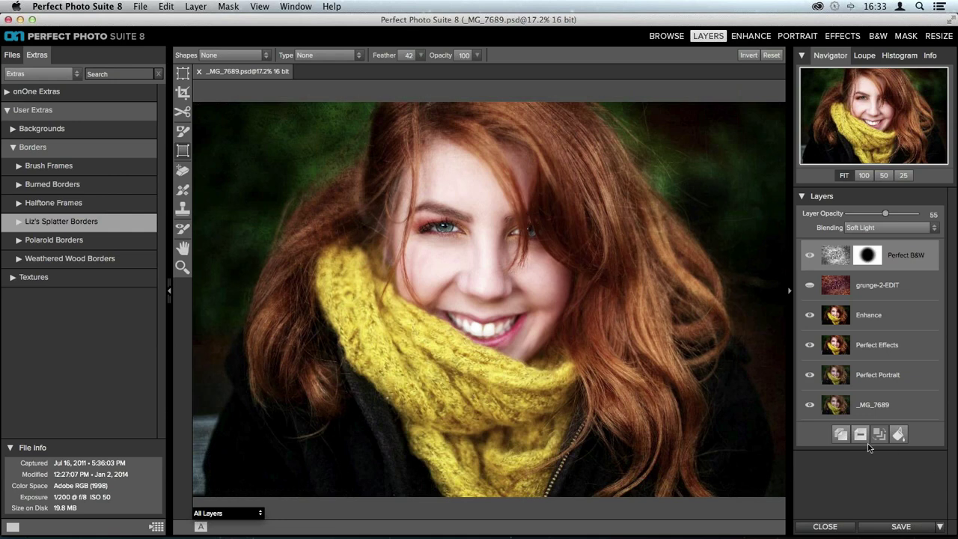
Save and close the layered portrait file and switch back to Lightroom
click(897, 527)
click(825, 526)
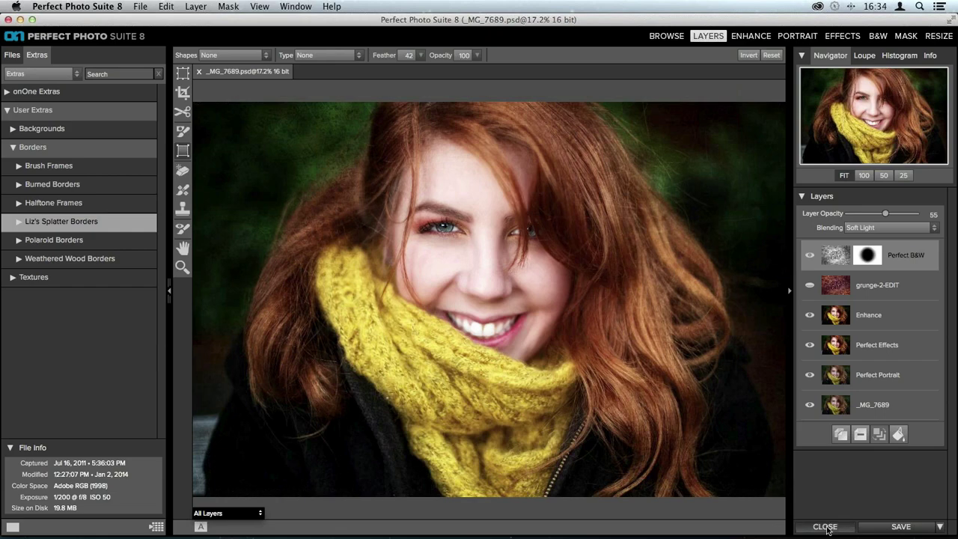
click(487, 515)
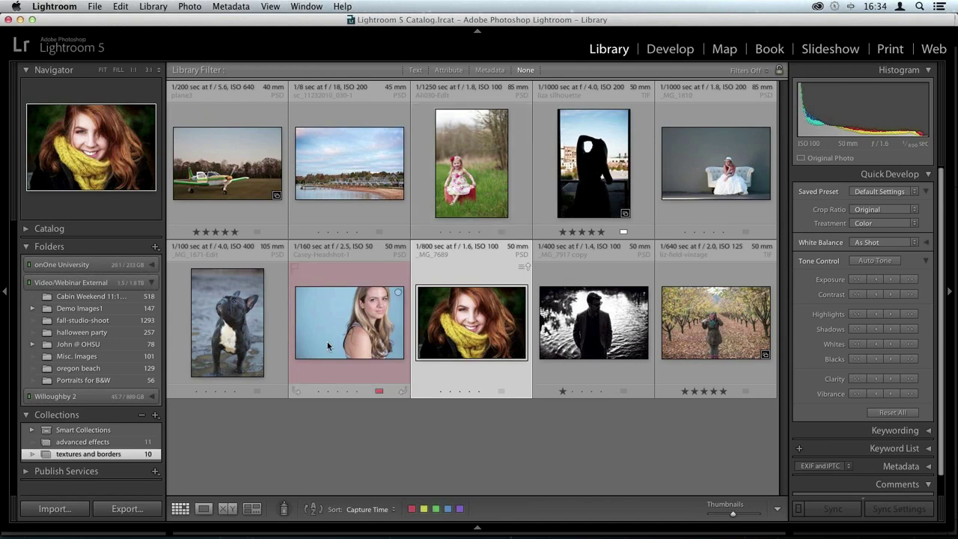
Open the airplane photo from the textures and borders collection and send it to Perfect Effects 8 for editing
click(253, 157)
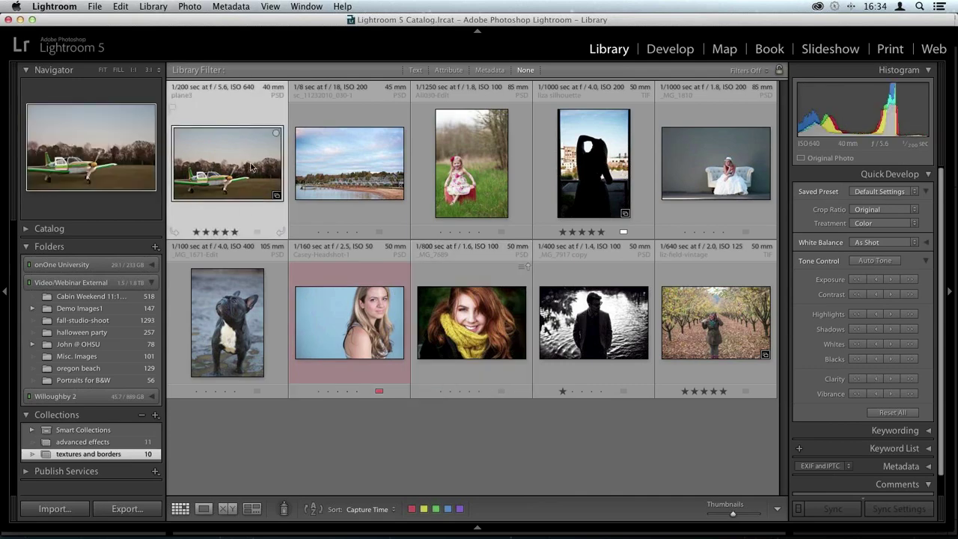
double_click(238, 166)
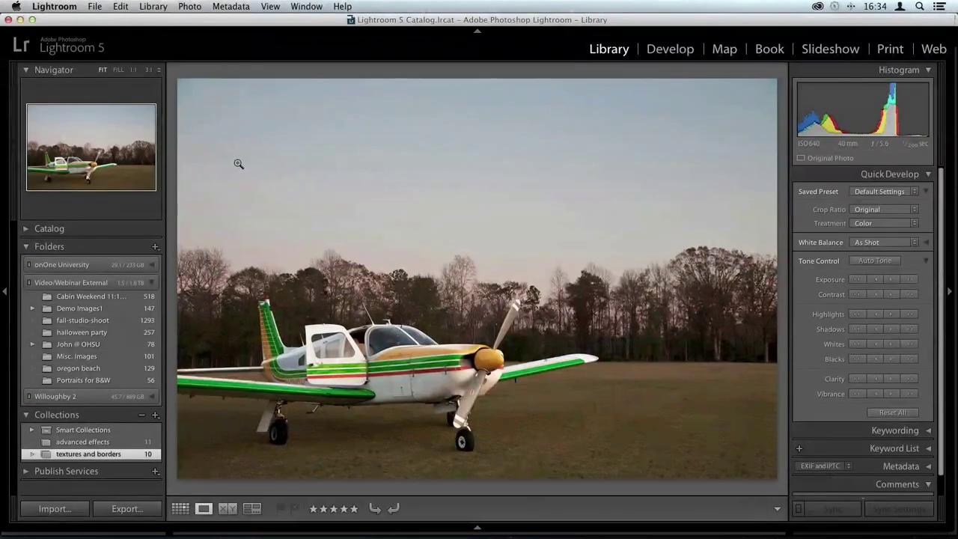
right_click(402, 181)
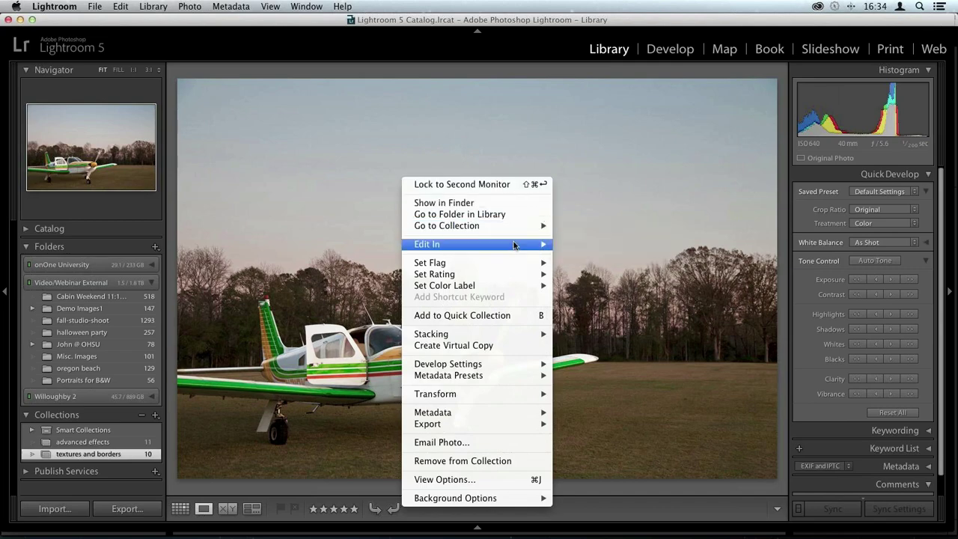
mouse_move(513, 246)
click(597, 297)
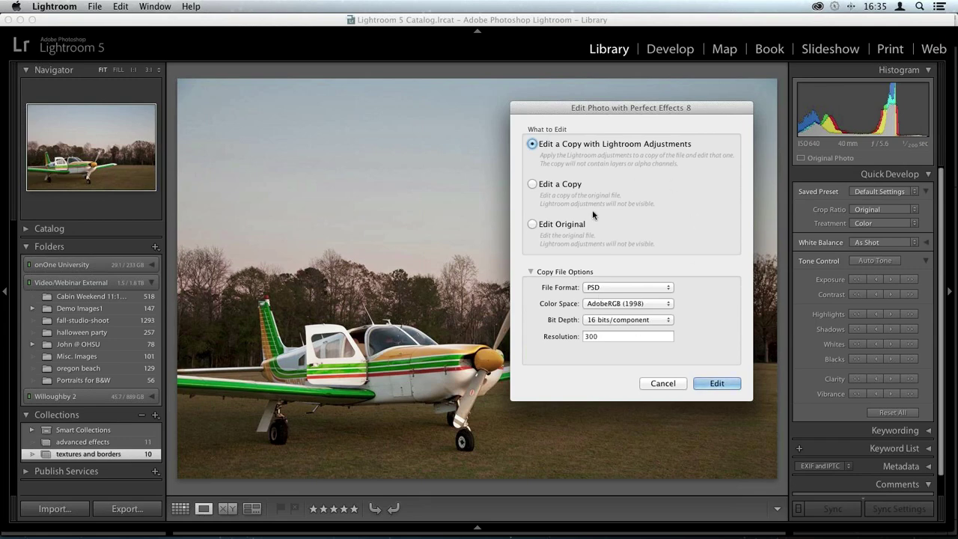
Edit a copy with Lightroom adjustments as a PSD at 8 bits/component and a resolution of 240
click(613, 288)
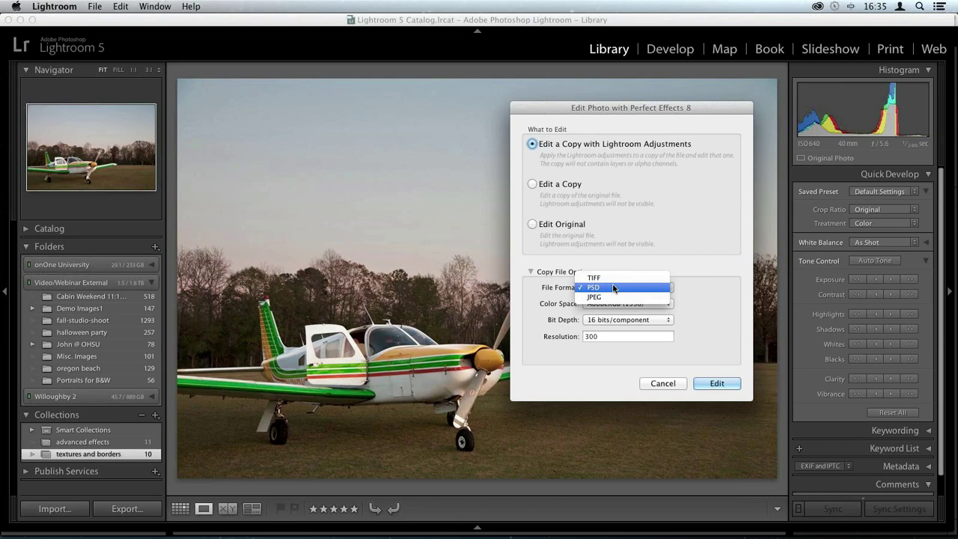
click(613, 288)
click(627, 320)
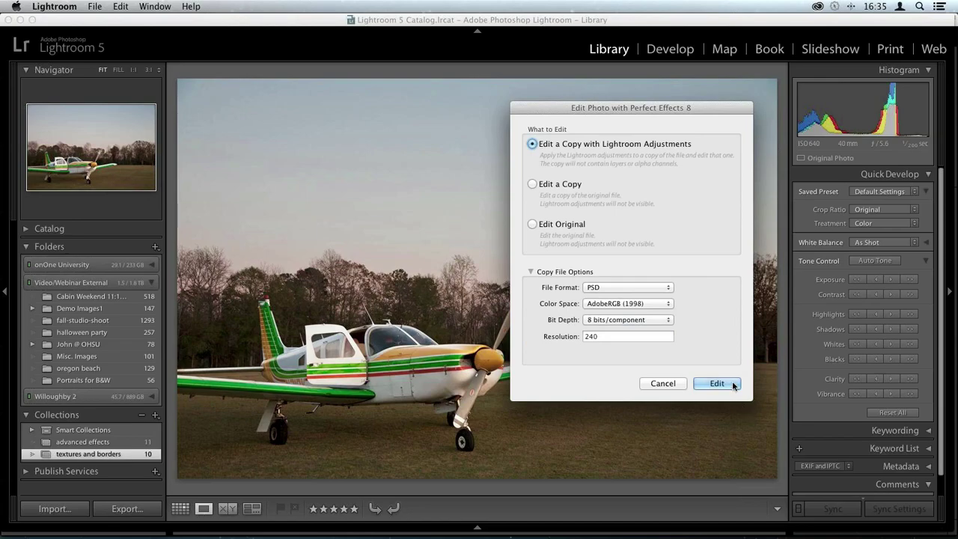
click(731, 384)
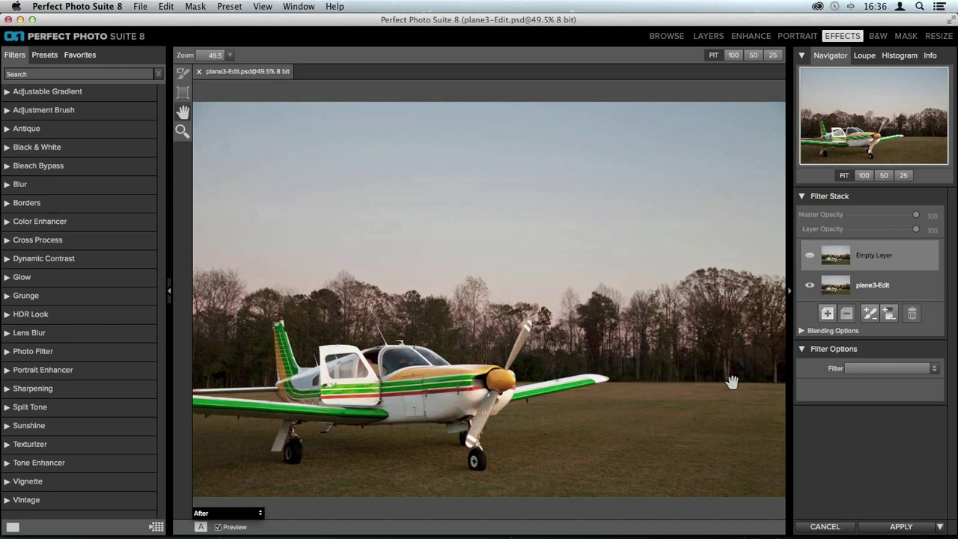
Apply the Sunshine preset from the Sunshine filters to the airplane photo
click(7, 430)
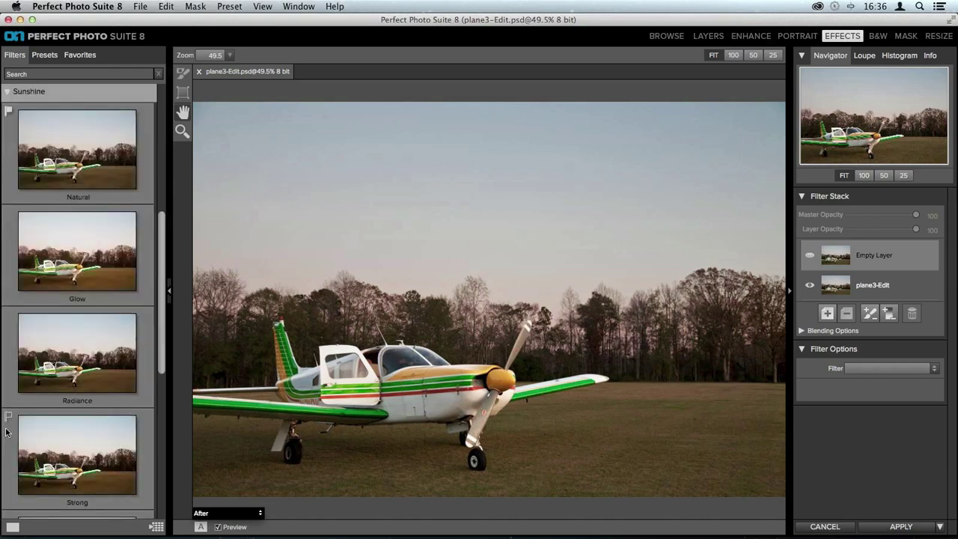
scroll(6, 431, down, 5)
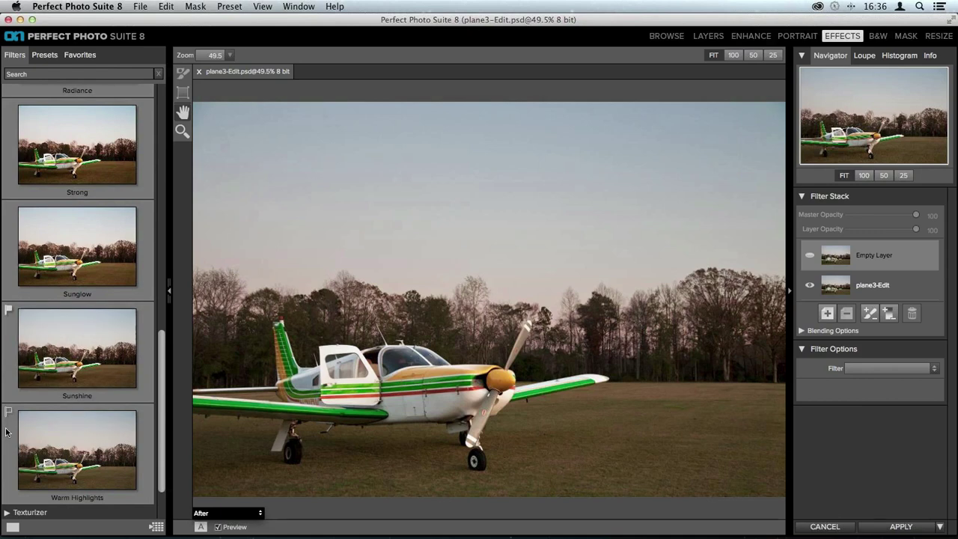
click(49, 385)
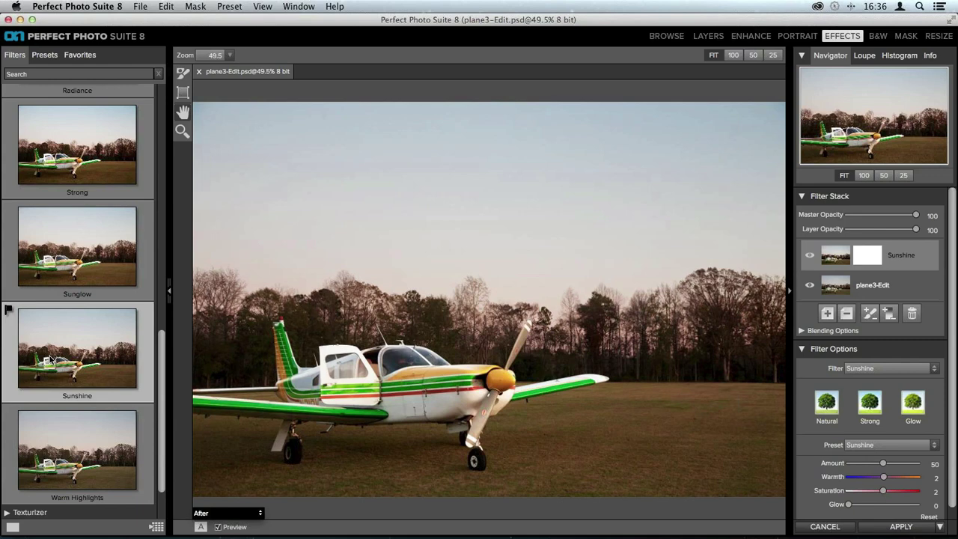
Add a new filter layer above Sunshine and assign the Texturizer filter to it
click(826, 312)
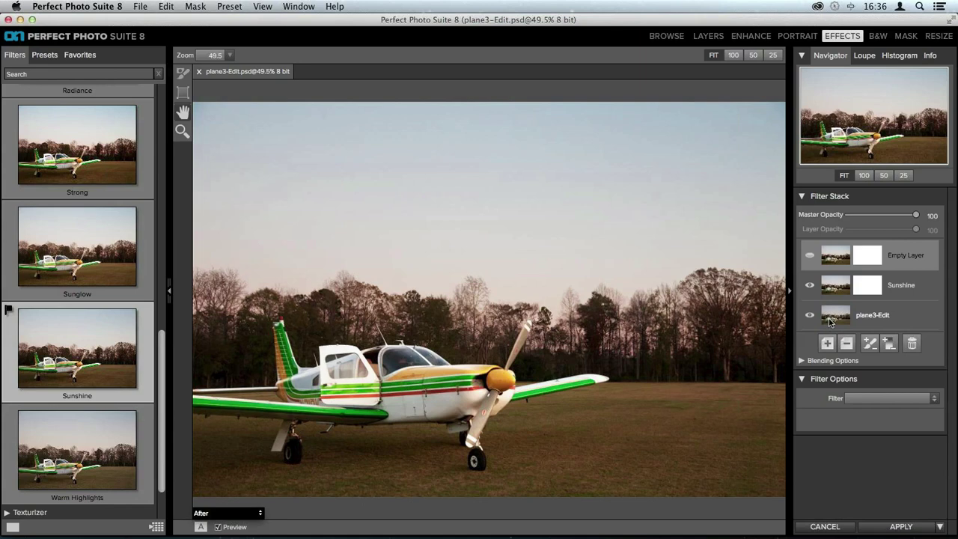
click(870, 401)
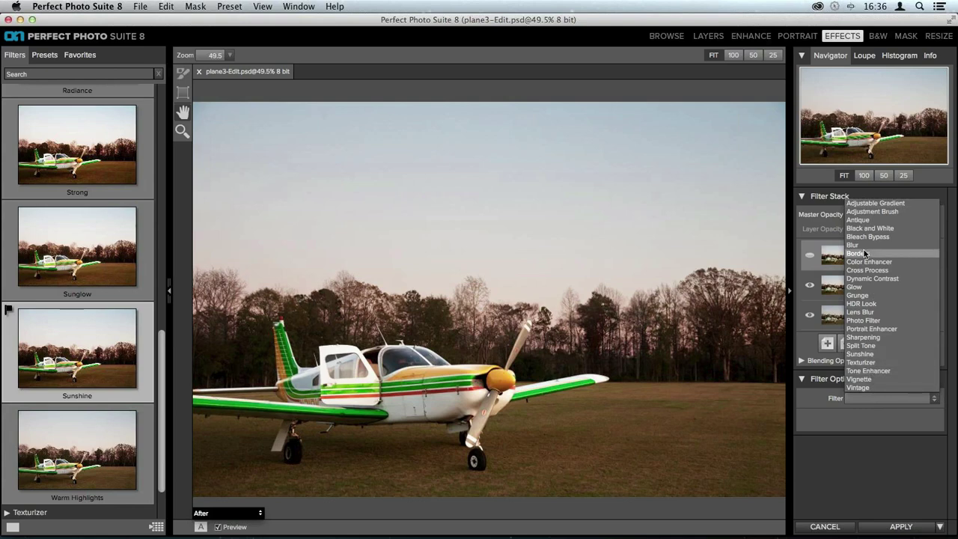
click(870, 362)
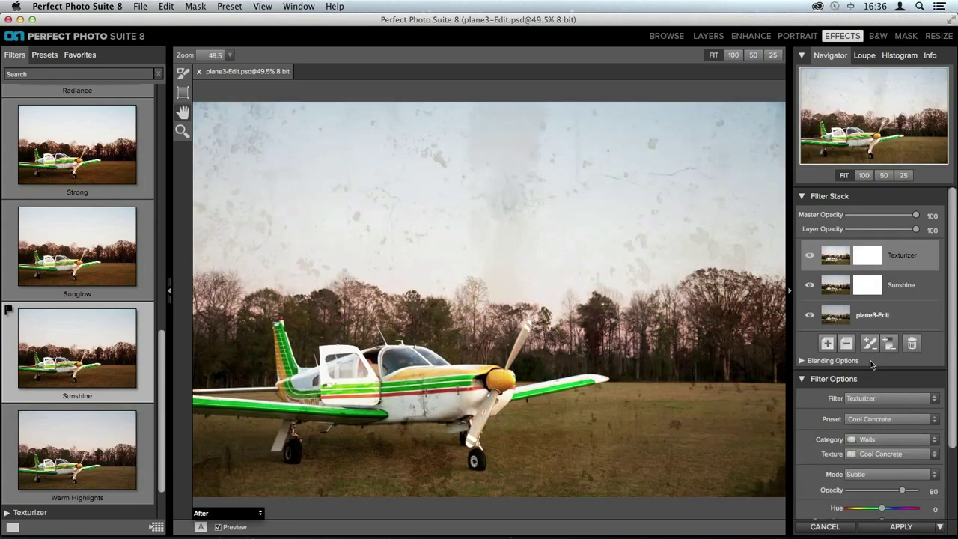
scroll(870, 365, down, 3)
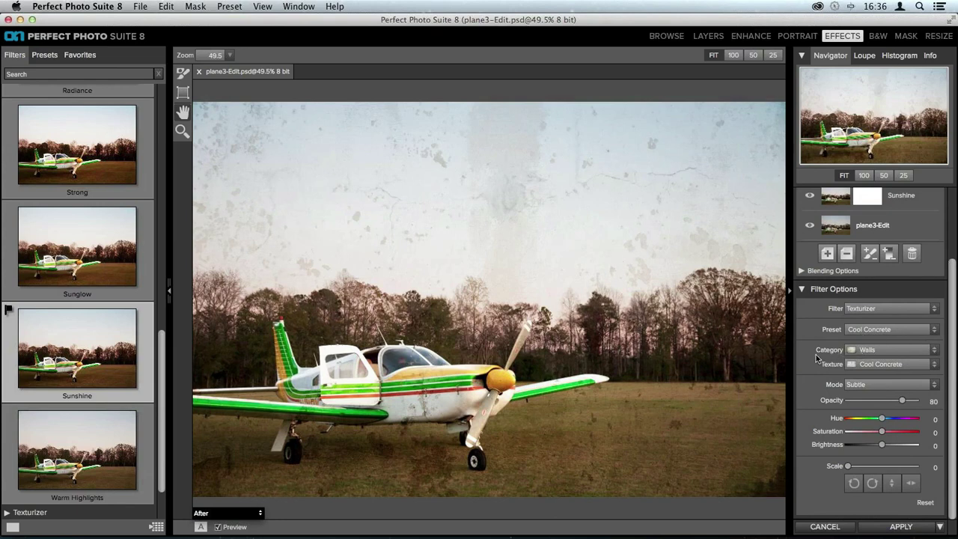
Change the Texturizer category to the user's custom bokeh textures and choose the bokeh-010 texture
click(898, 351)
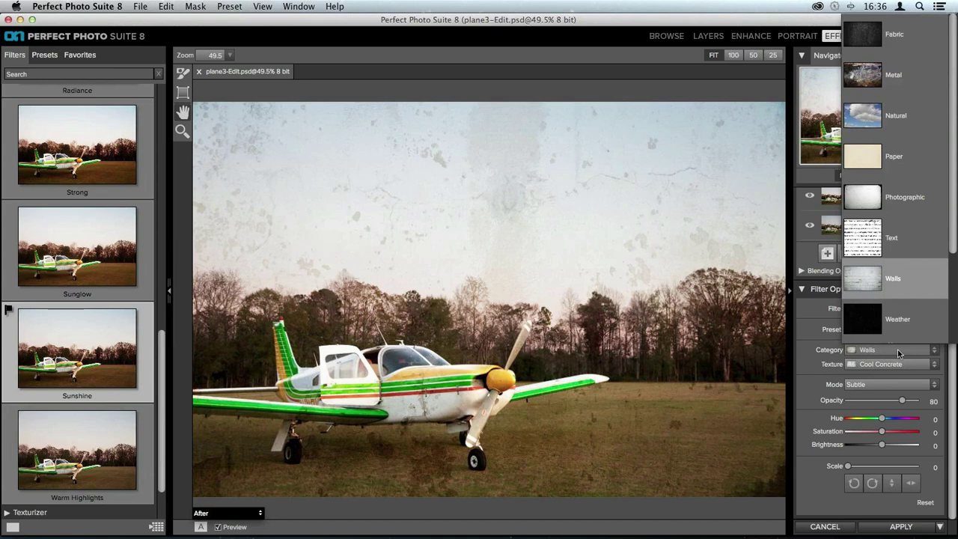
scroll(903, 279, down, 3)
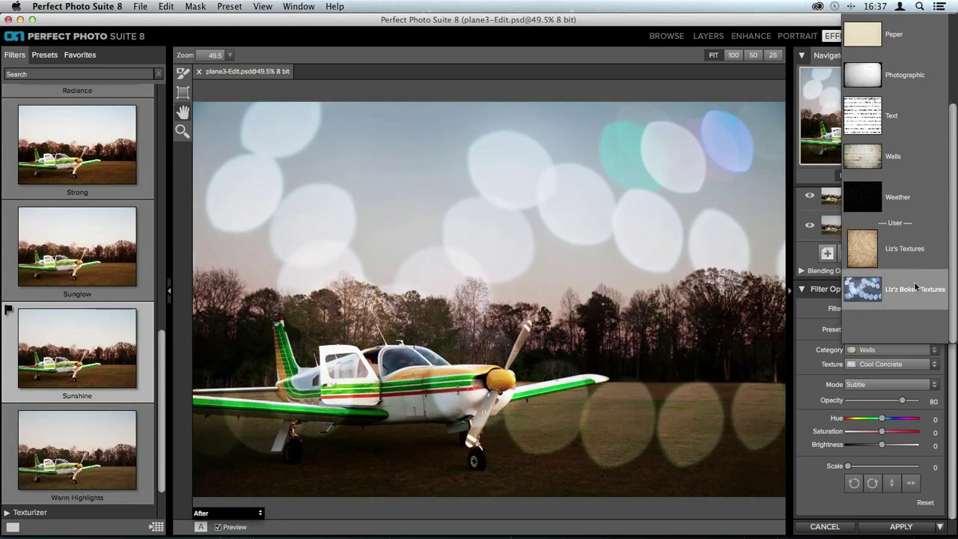
click(914, 287)
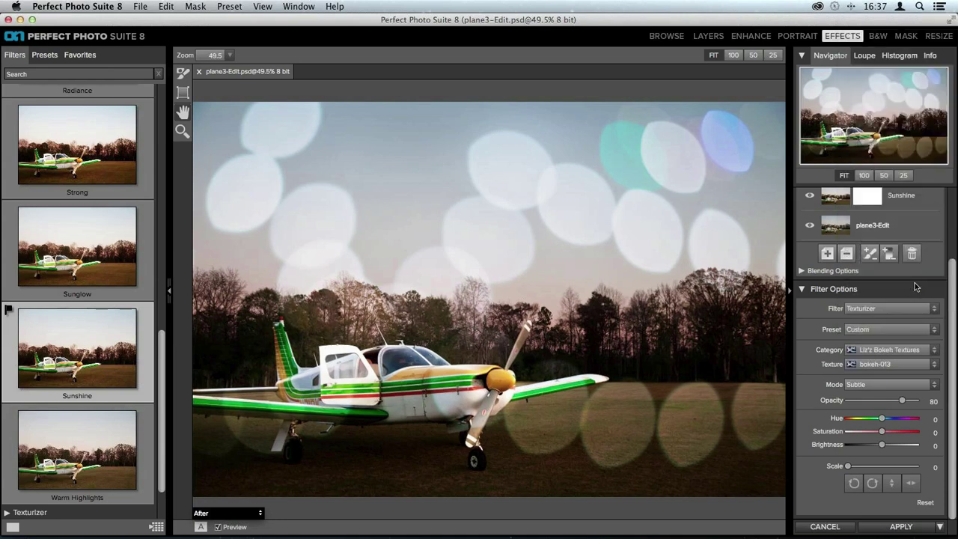
click(879, 364)
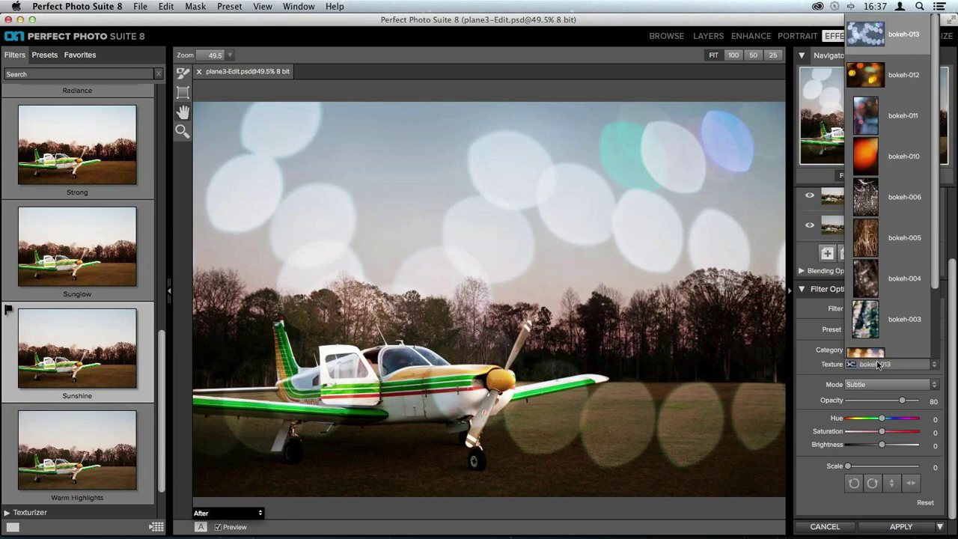
scroll(887, 187, down, 2)
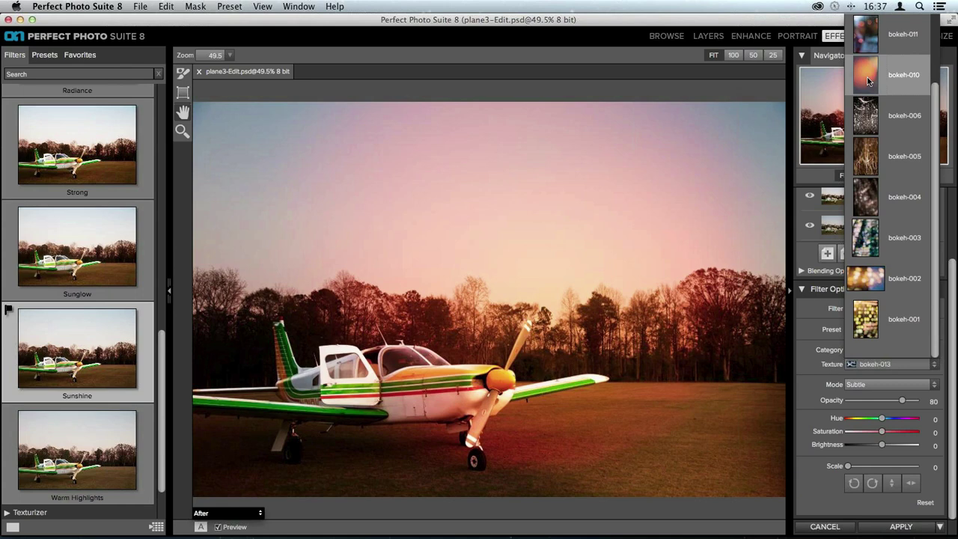
click(868, 81)
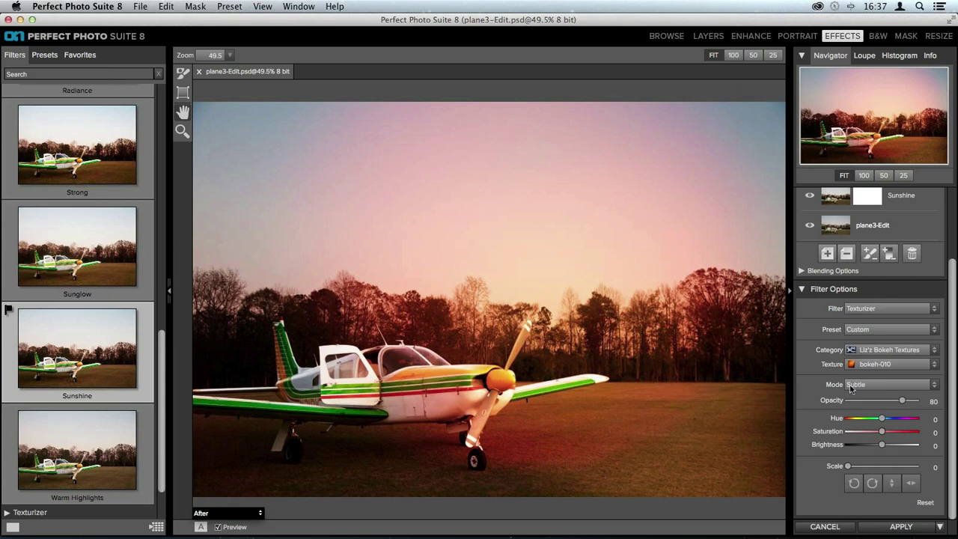
Set the bokeh texture's blending mode to Lighter and its opacity to 77
scroll(850, 387, up, 3)
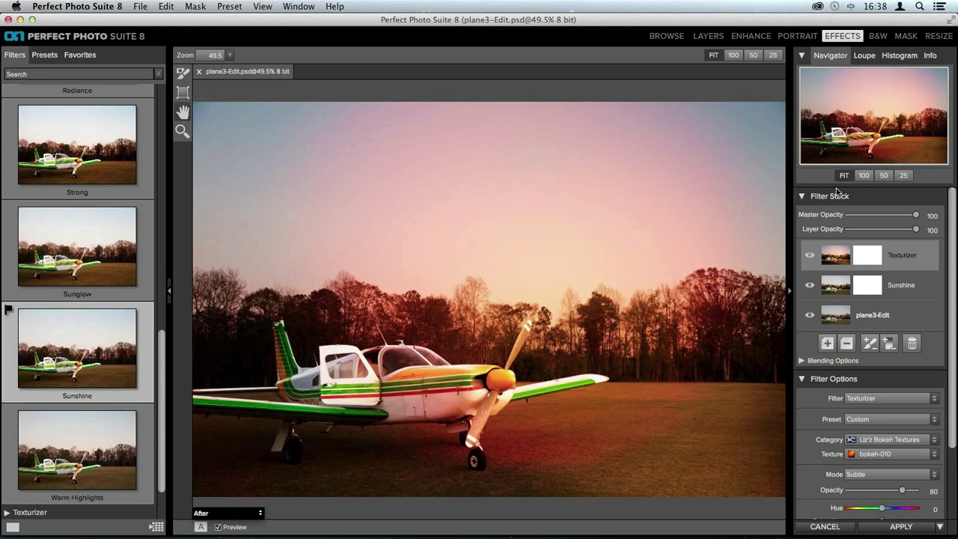
scroll(836, 191, down, 3)
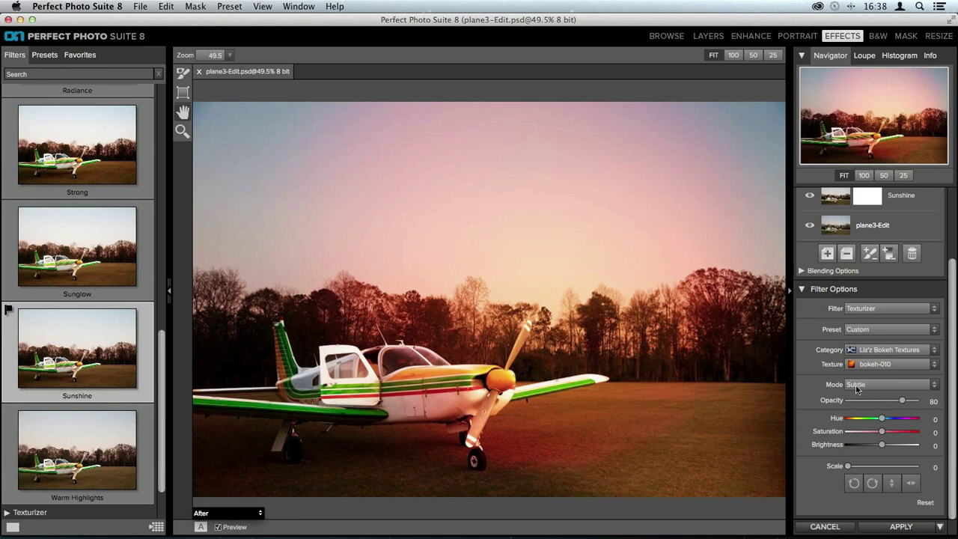
drag(901, 400, 915, 400)
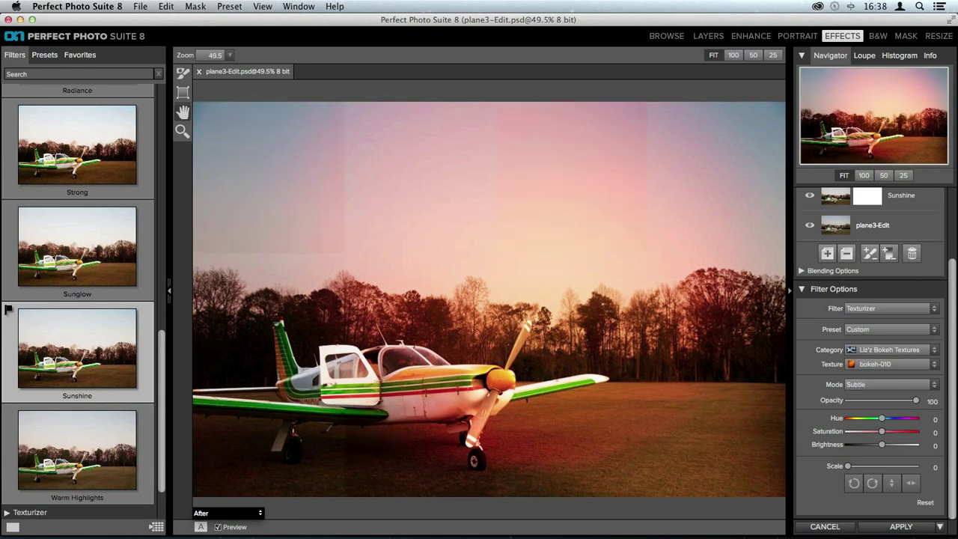
click(868, 384)
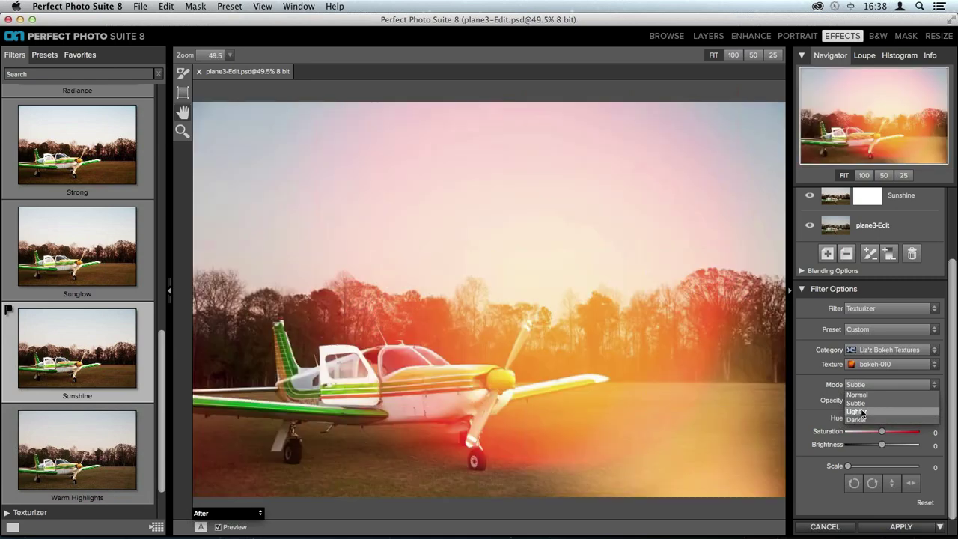
click(862, 412)
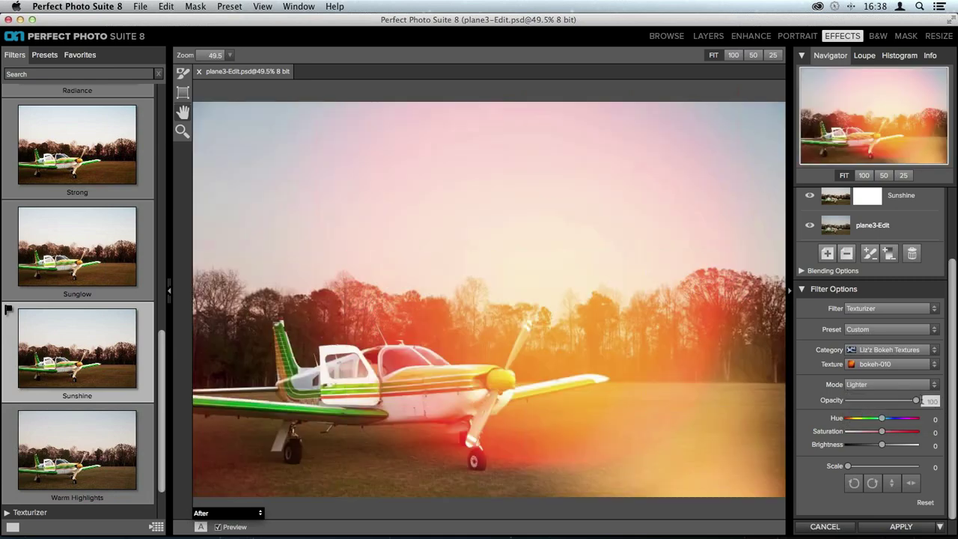
mouse_move(916, 401)
mouse_down()
mouse_move(874, 402)
mouse_move(900, 402)
mouse_up()
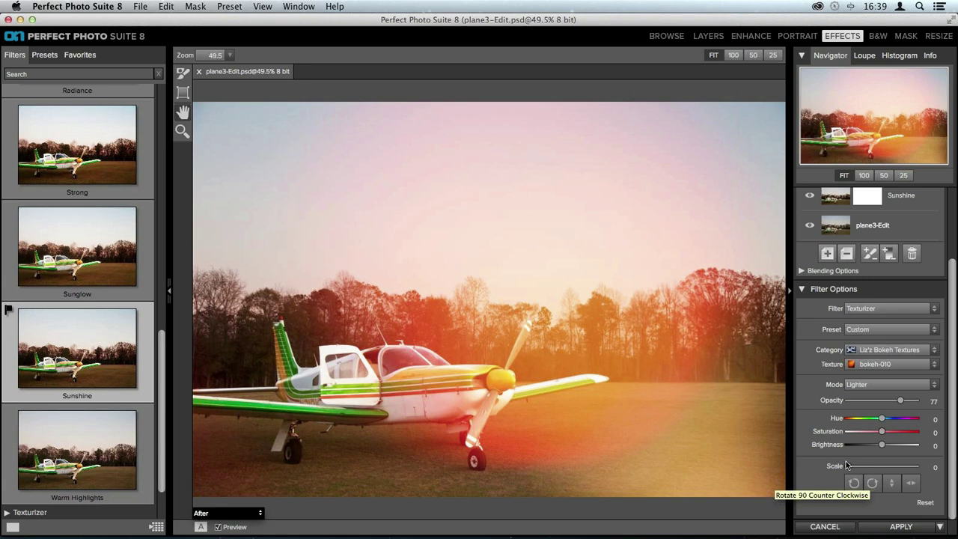
Try scaling the bokeh texture up to 78 and return the scale to 0
drag(847, 466, 901, 467)
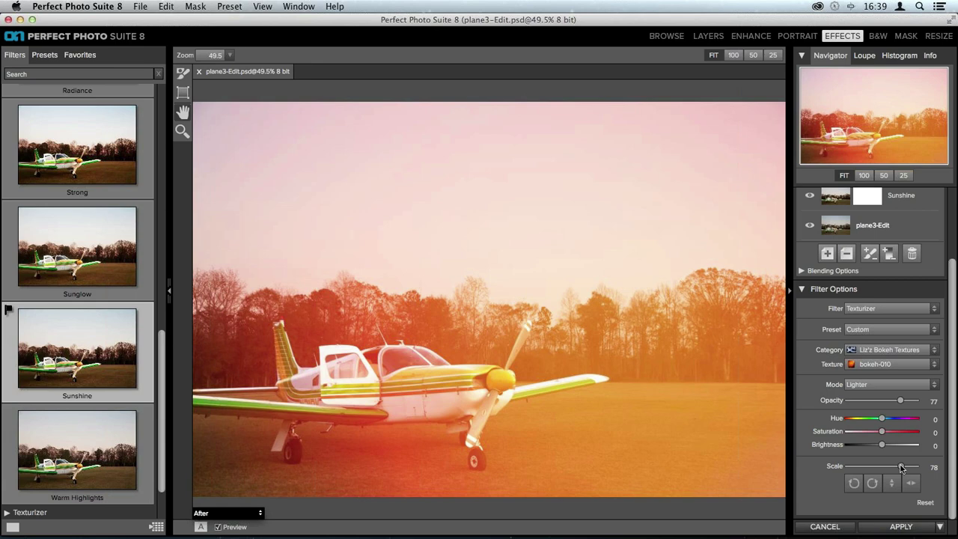
drag(901, 468, 848, 466)
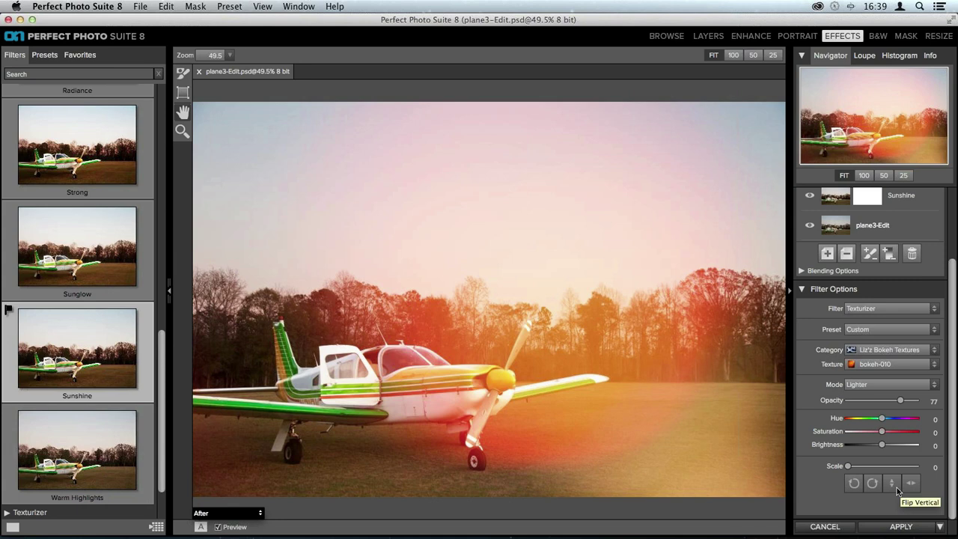
Raise the bokeh texture's opacity to 100 and browse the other bokeh textures
scroll(898, 449, up, 1)
drag(900, 413, 919, 416)
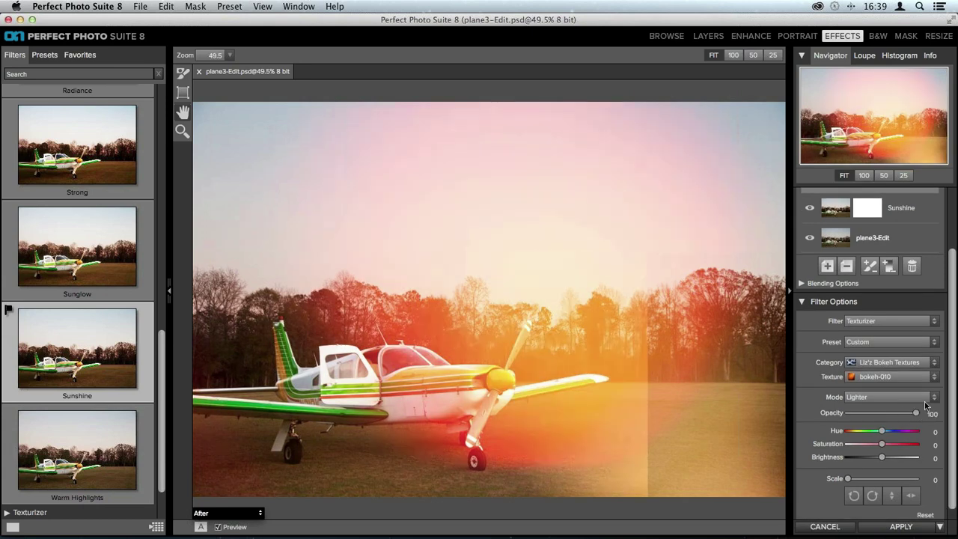
click(859, 378)
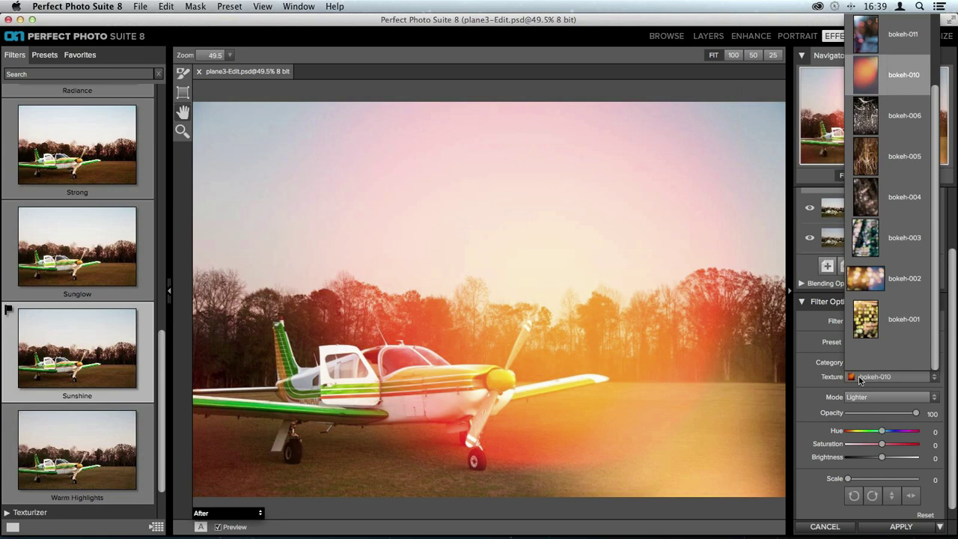
click(859, 380)
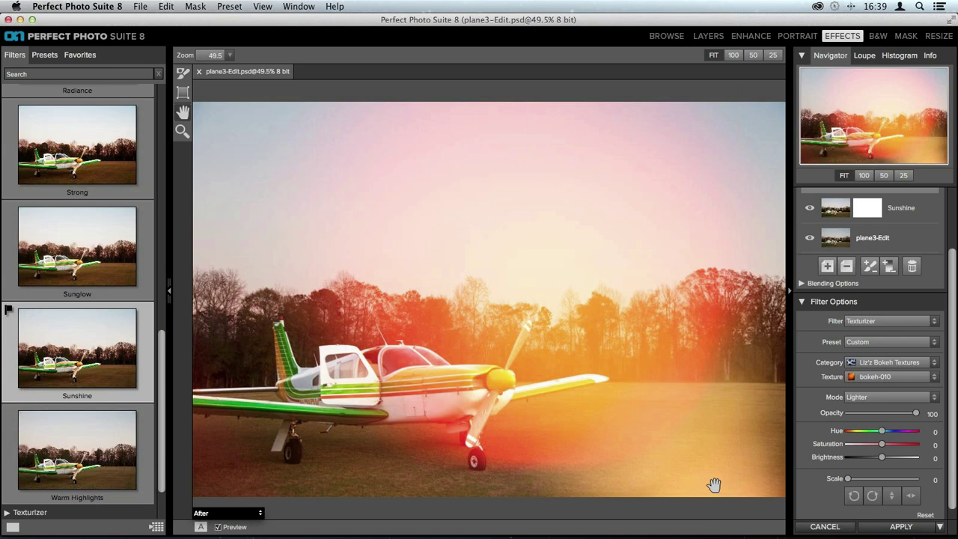
Flip the bokeh texture vertically, then try a horizontal flip and revert it
click(893, 496)
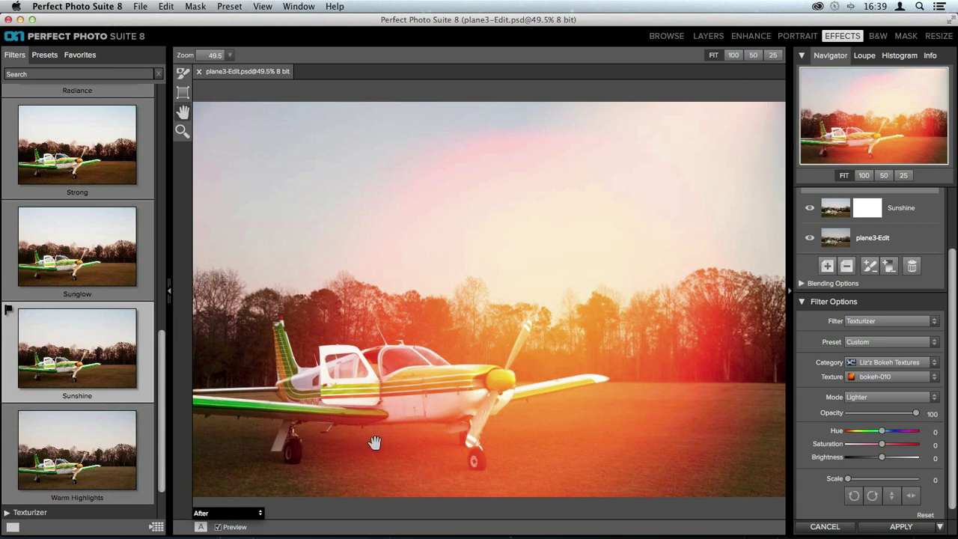
click(909, 498)
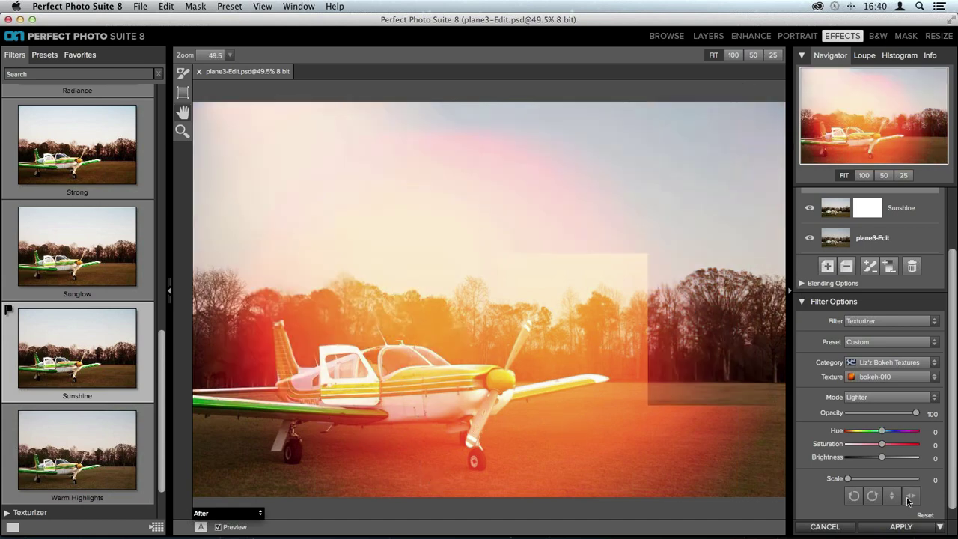
click(909, 498)
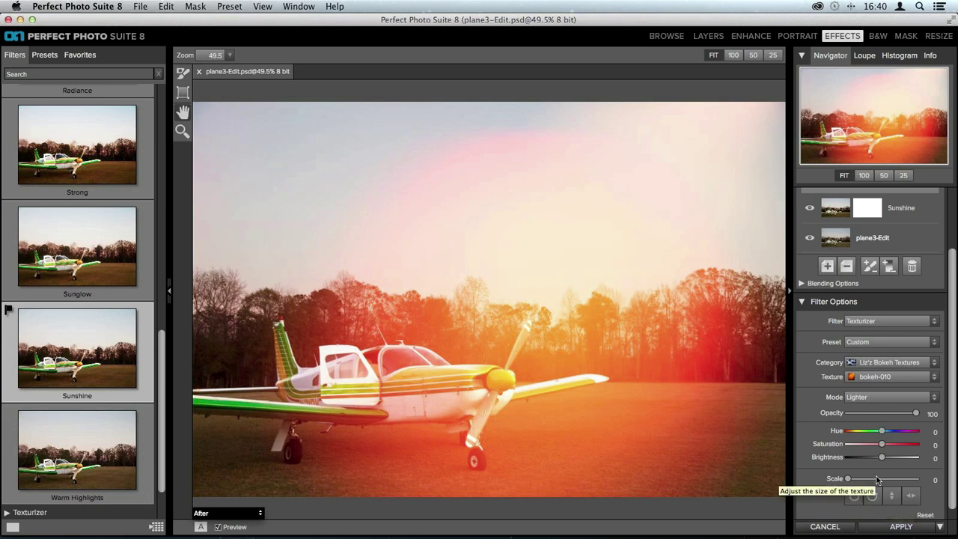
Set the bokeh texture's opacity to 54, its hue to 4 and its saturation to 100
drag(915, 413, 885, 416)
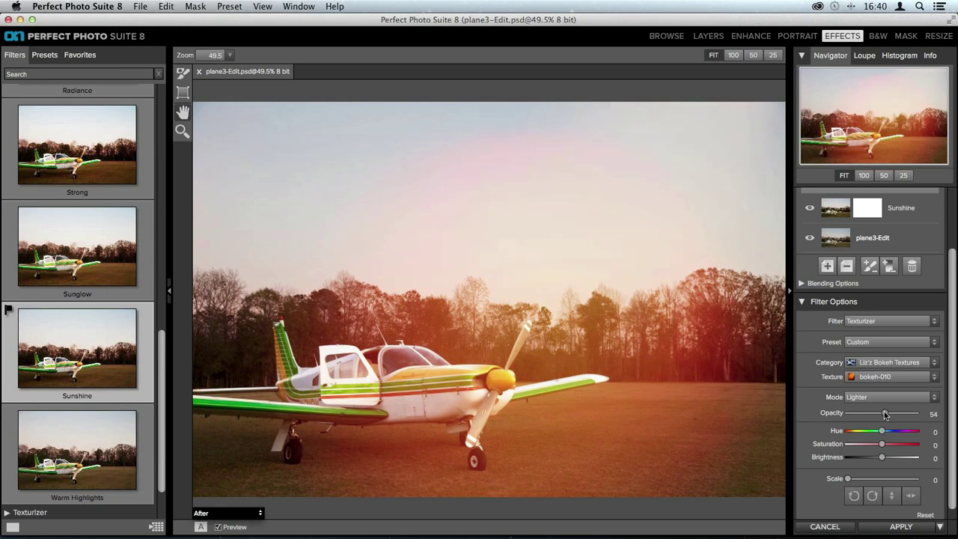
scroll(871, 407, down, 1)
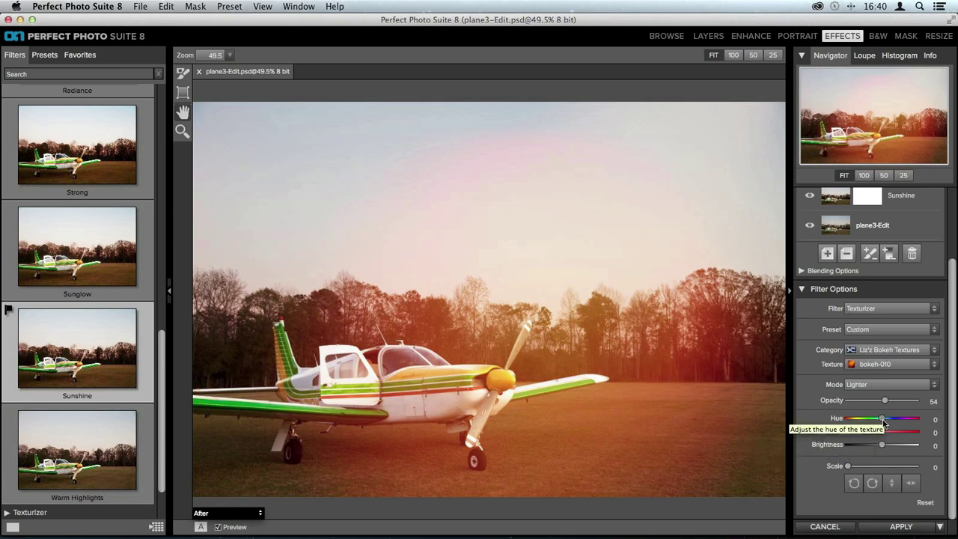
mouse_move(881, 422)
mouse_down()
mouse_move(848, 422)
mouse_move(883, 421)
mouse_up()
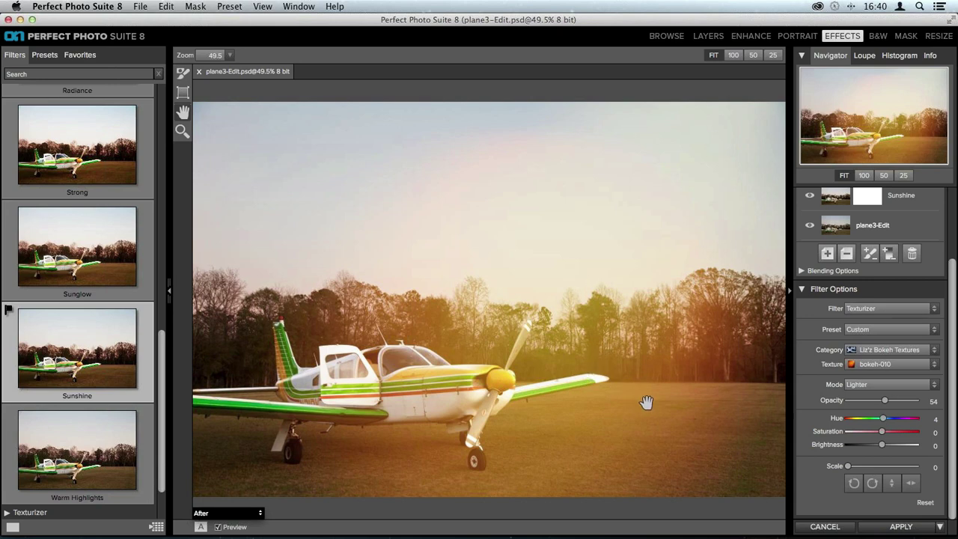
drag(881, 432, 914, 433)
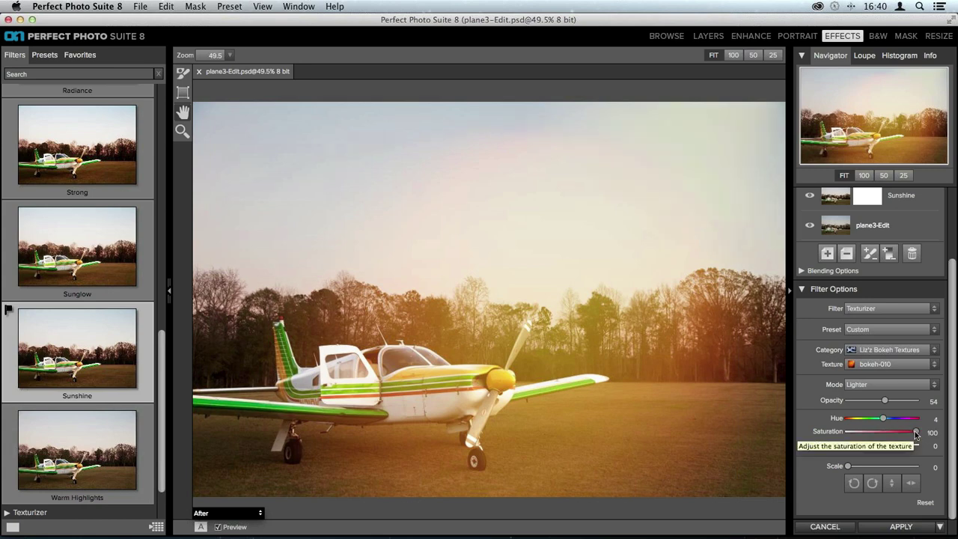
Set the bokeh texture's saturation to -25, its brightness to -19 and its opacity to 60
drag(885, 401, 820, 432)
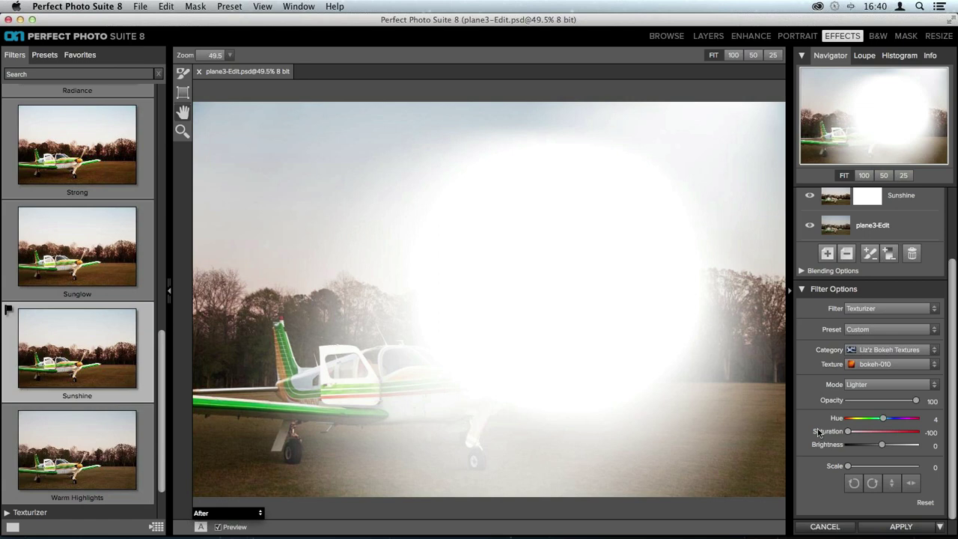
drag(848, 431, 873, 432)
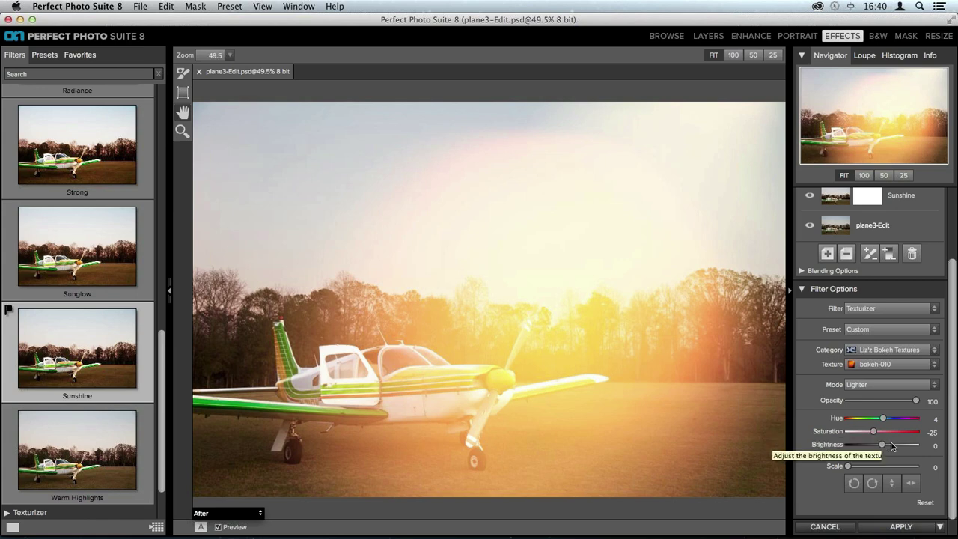
mouse_move(891, 446)
mouse_down()
mouse_move(919, 447)
mouse_move(847, 447)
mouse_move(903, 447)
mouse_move(875, 447)
mouse_up()
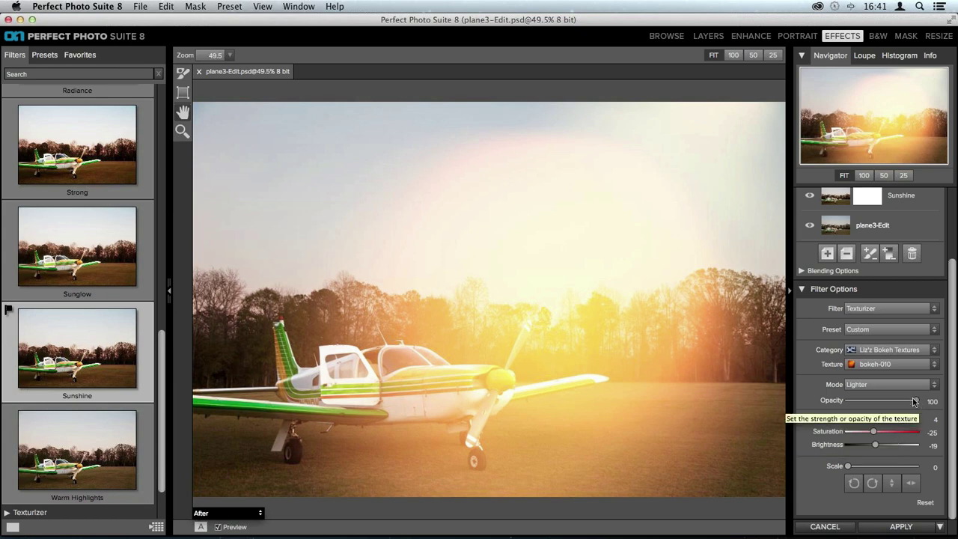
drag(915, 401, 888, 403)
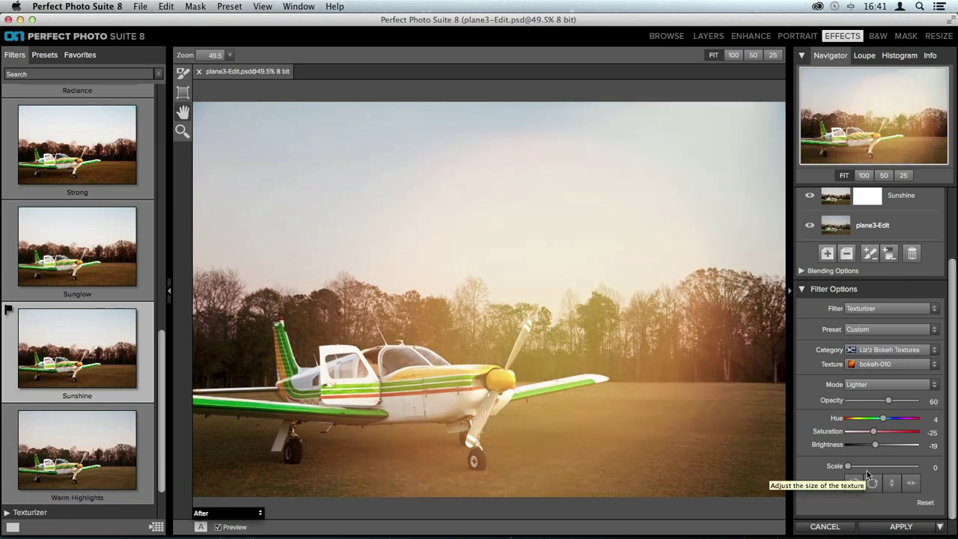
Paint out the bokeh texture across the airplane, grass and trees with a size 700 masking brush at opacity 22, raising its feather to 100
scroll(872, 449, up, 5)
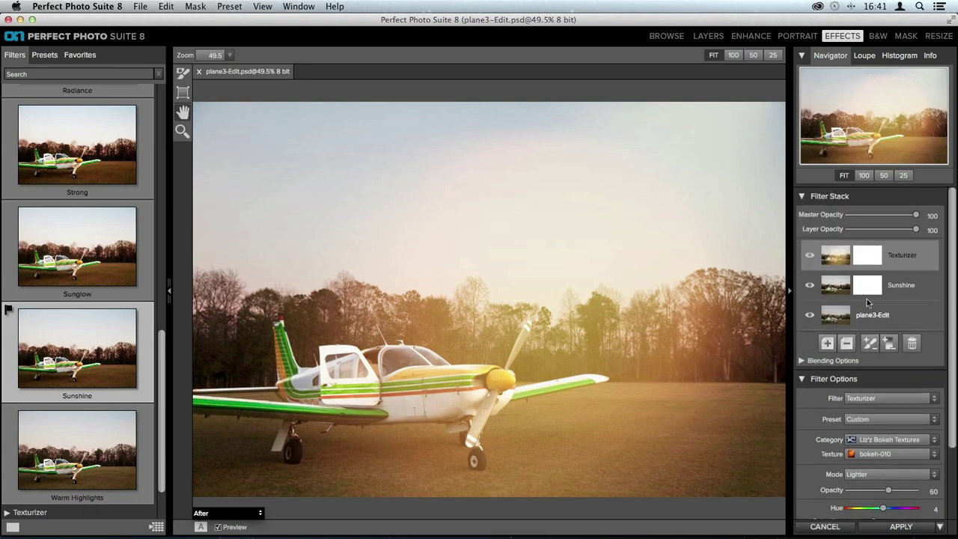
click(183, 80)
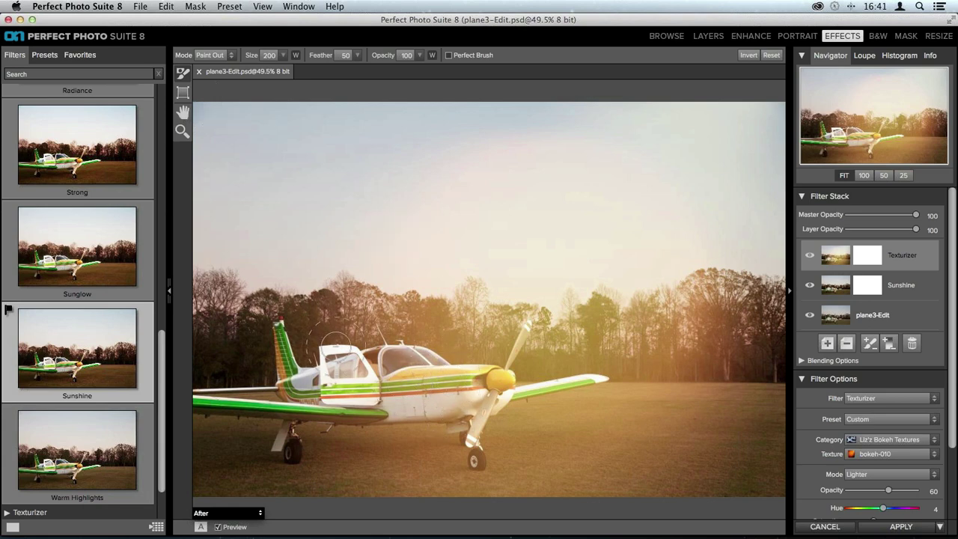
key(bracketright)
key(bracketright)
key(bracketright)
key(bracketright)
key(bracketright)
drag(383, 55, 314, 43)
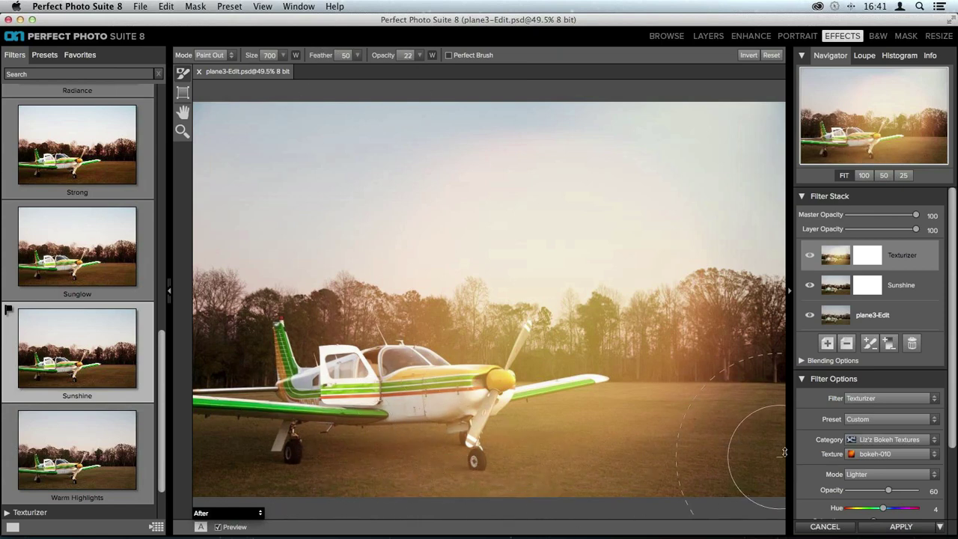
click(355, 449)
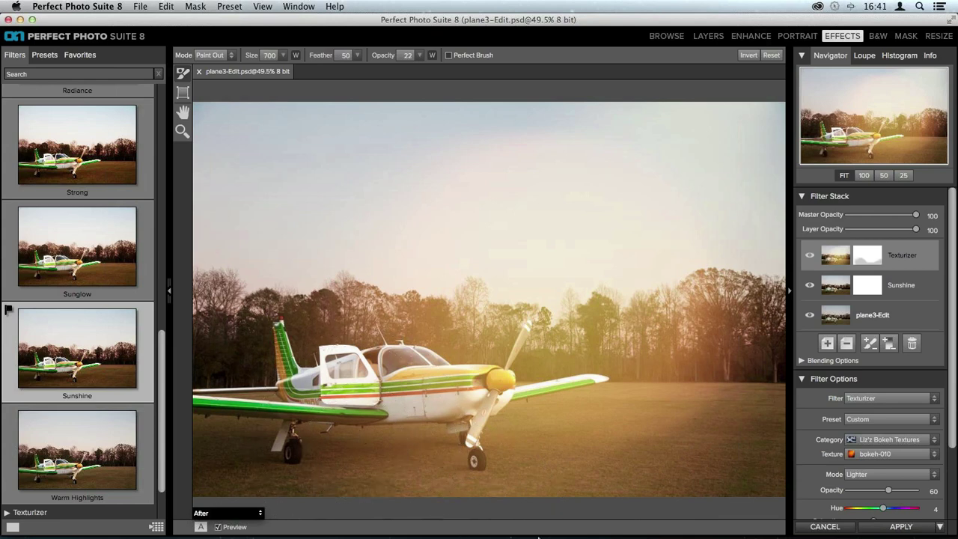
drag(309, 63, 403, 58)
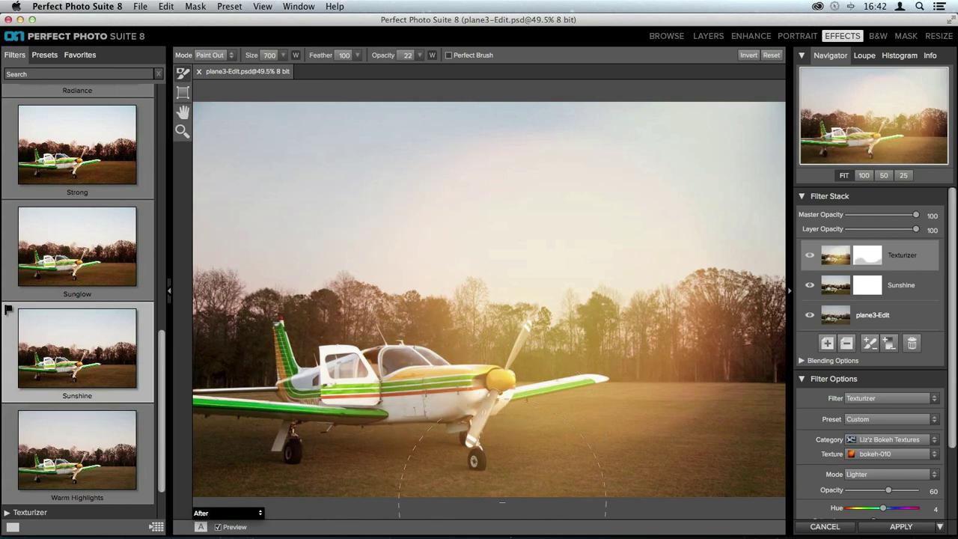
mouse_move(501, 503)
mouse_down()
mouse_move(659, 419)
mouse_move(598, 389)
mouse_move(643, 337)
mouse_move(519, 400)
mouse_move(389, 315)
mouse_move(367, 321)
mouse_move(300, 426)
mouse_move(550, 482)
mouse_move(532, 530)
mouse_up()
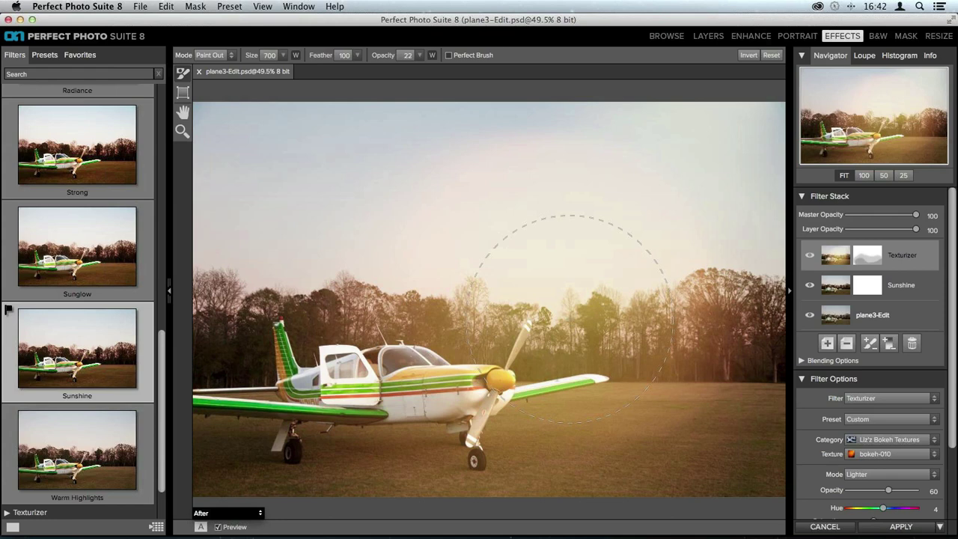
Add a new filter layer above the Texturizer layer and assign the Borders filter to it
click(826, 342)
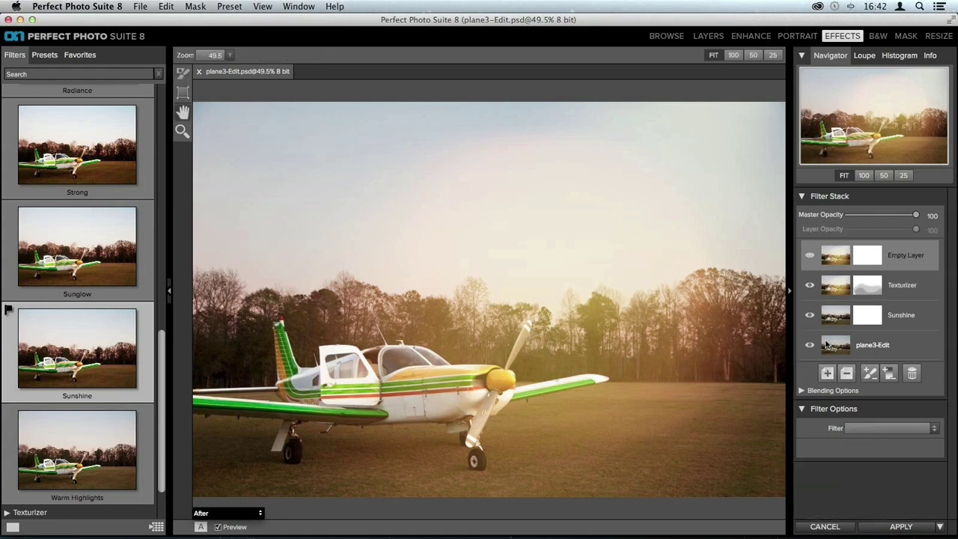
click(872, 431)
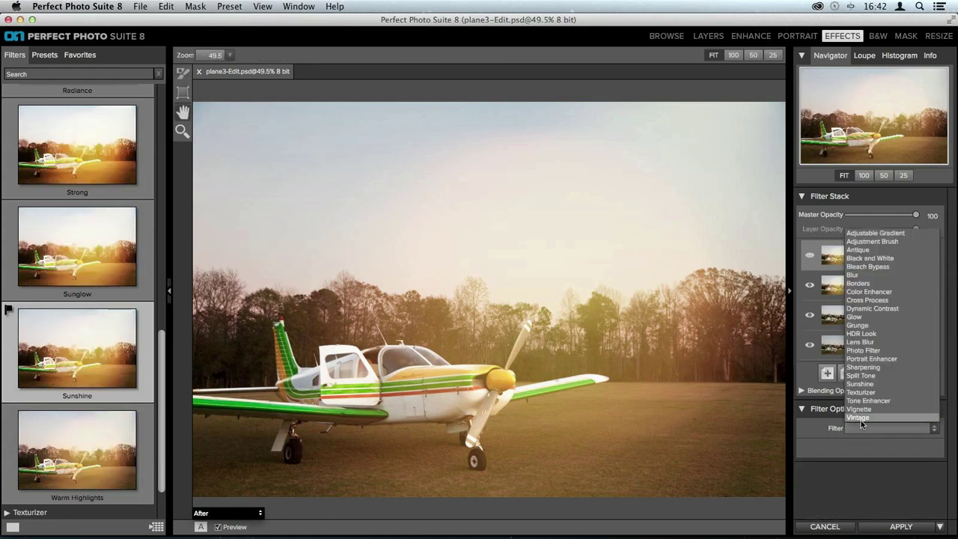
click(859, 283)
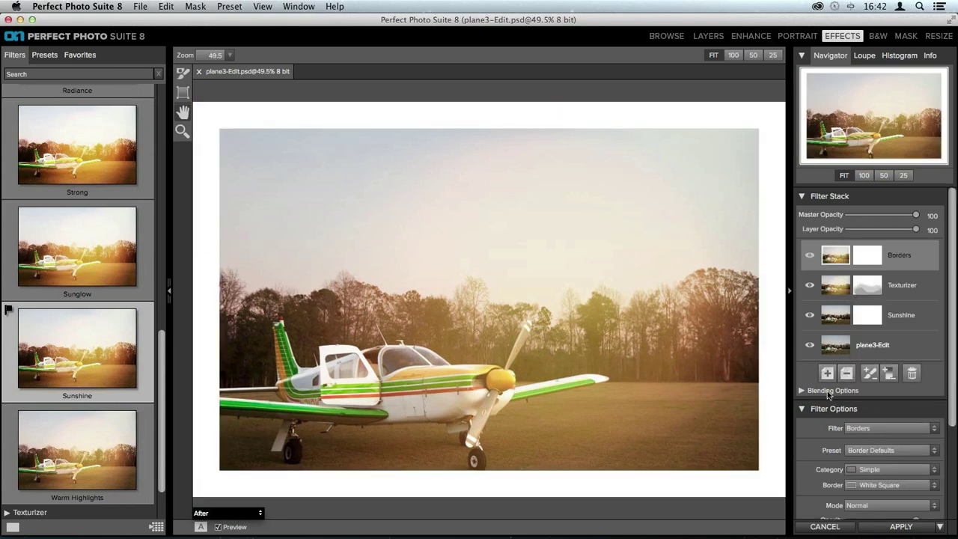
Preview the border categories on the airplane photo and try the Antique category
scroll(828, 394, down, 5)
click(865, 341)
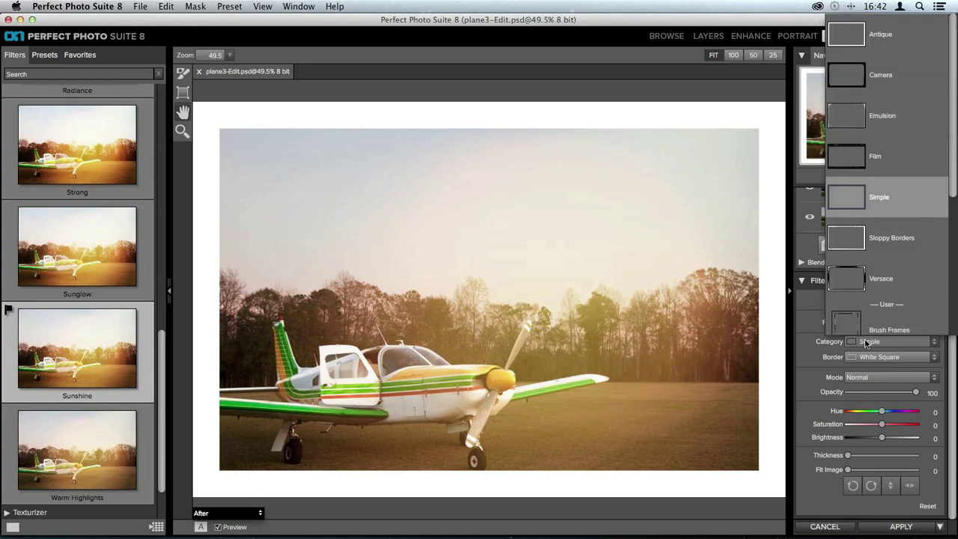
scroll(880, 252, down, 6)
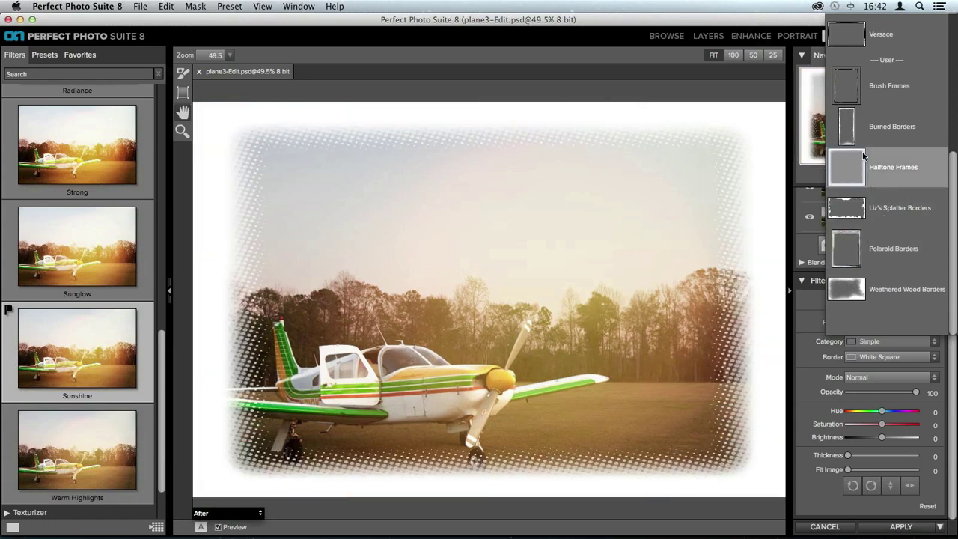
scroll(863, 153, up, 5)
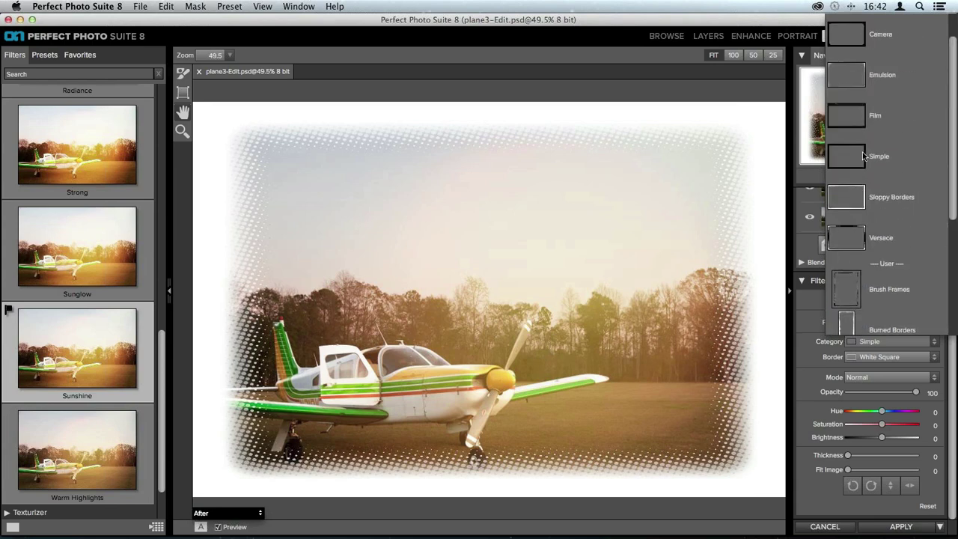
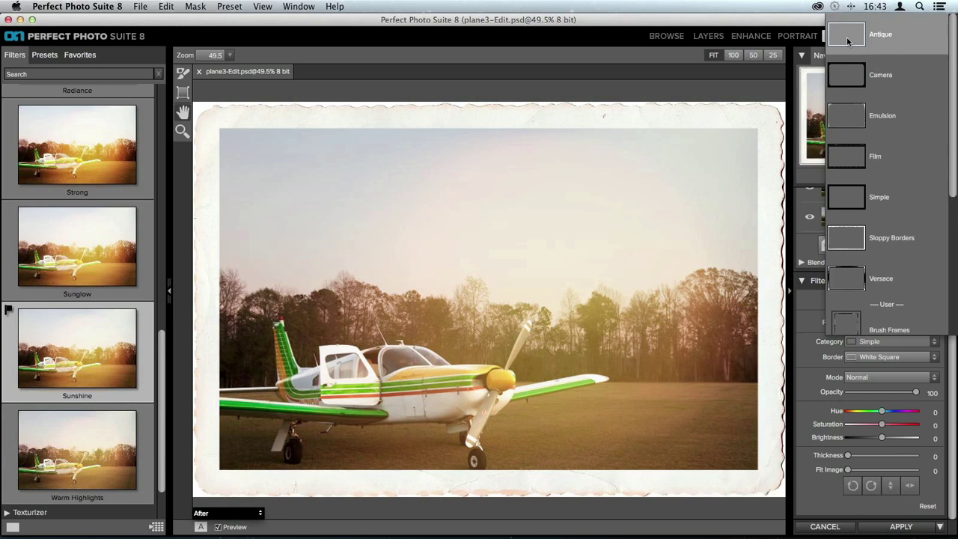
click(847, 37)
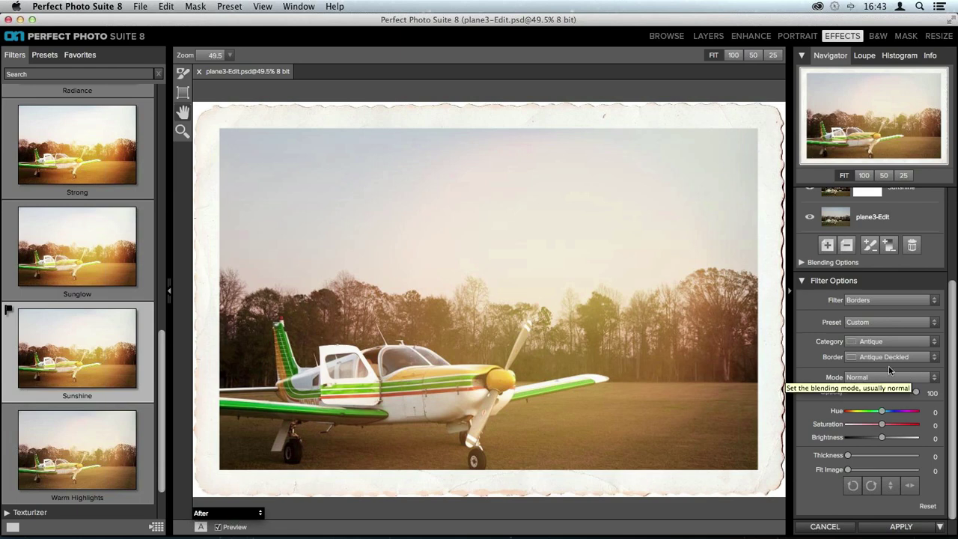
Apply the acid_burn_25 border from the Burned Borders category and set its Fit Image value to 20
click(855, 342)
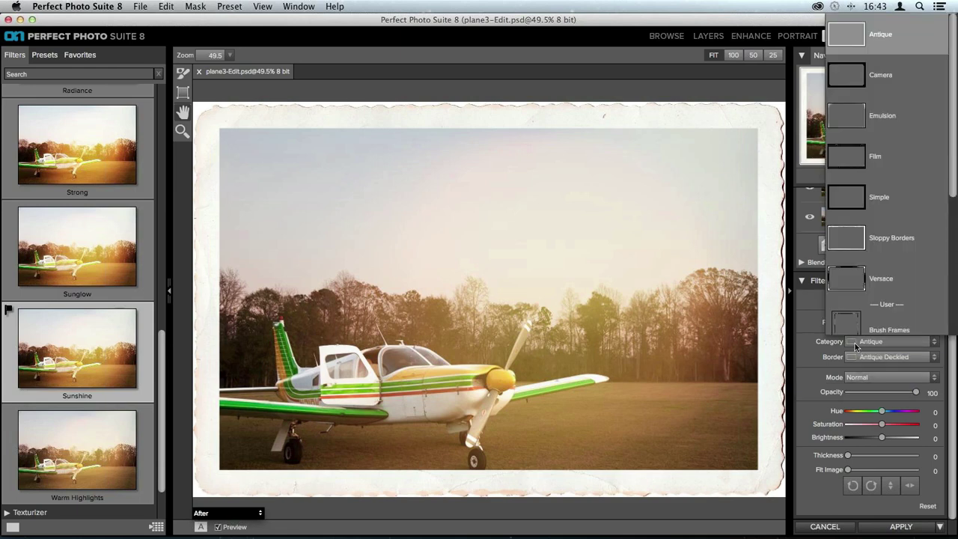
scroll(893, 231, down, 5)
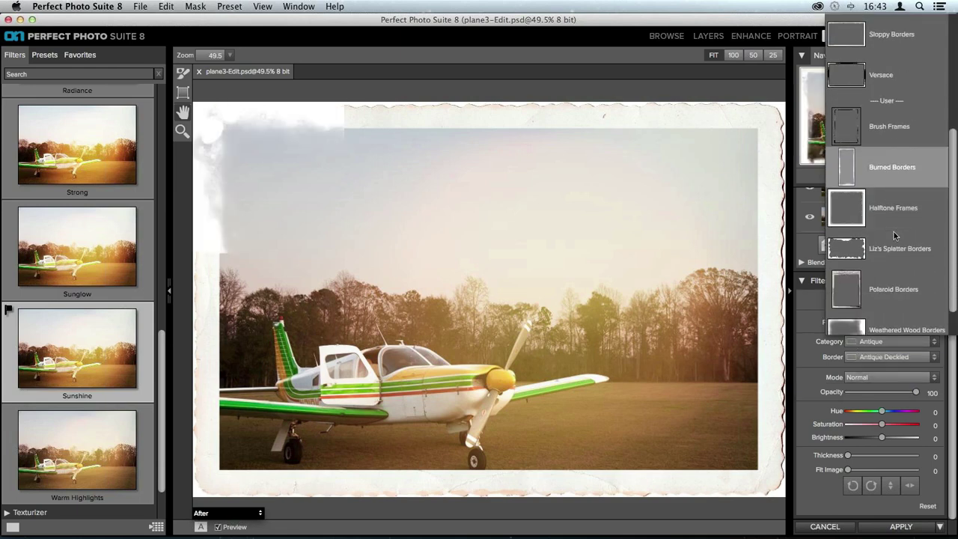
click(858, 169)
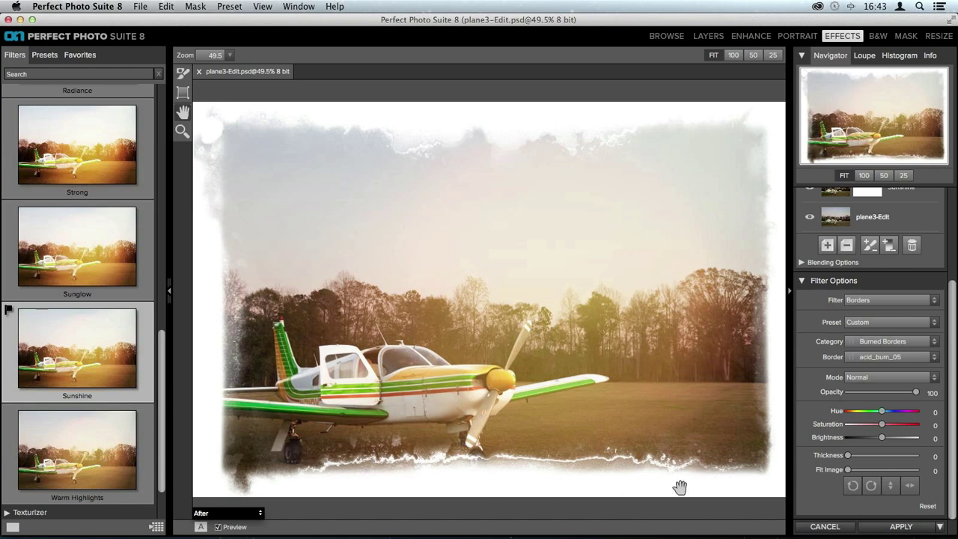
click(888, 356)
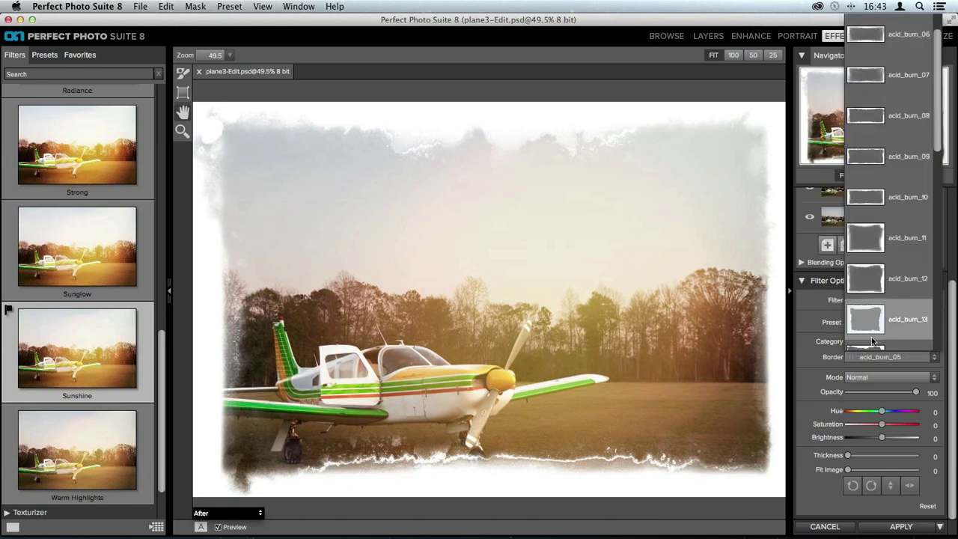
scroll(887, 213, down, 5)
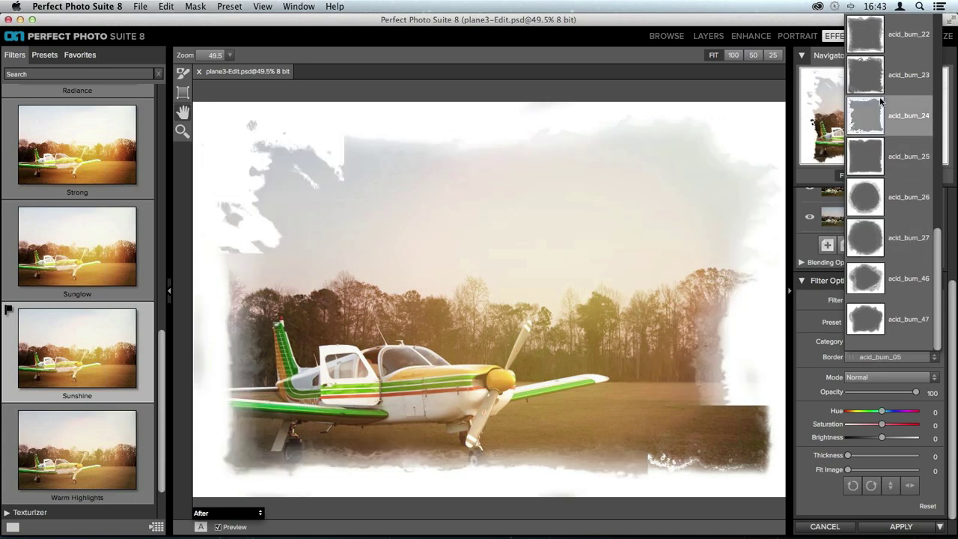
click(880, 152)
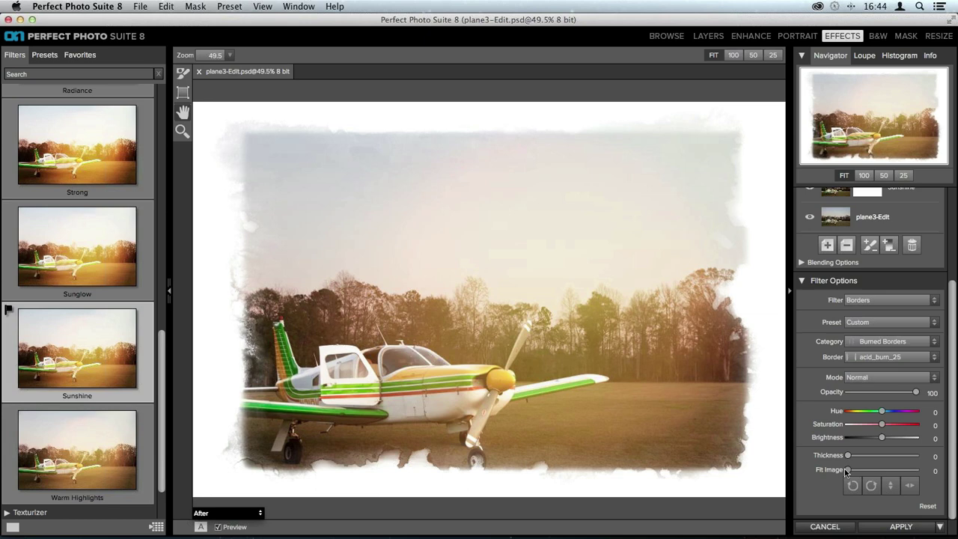
drag(846, 469, 952, 473)
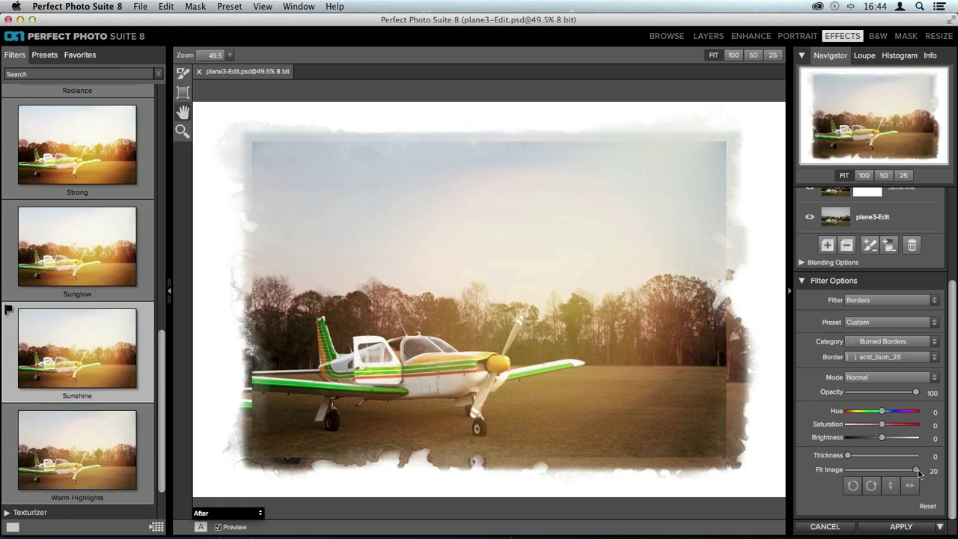
Set the acid_burn_25 border's Thickness to 3 and its Fit Image value to 4
drag(916, 469, 881, 470)
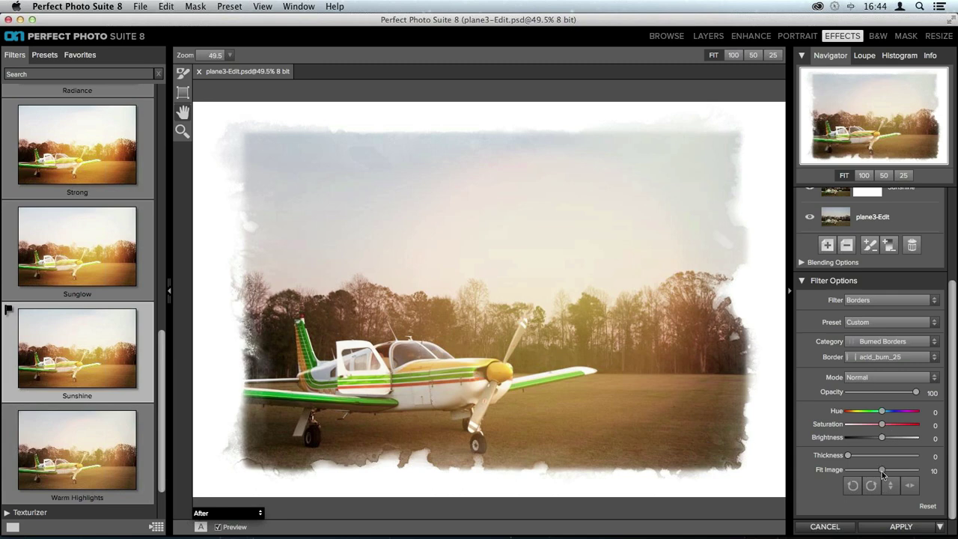
mouse_move(881, 469)
mouse_down()
mouse_move(891, 471)
mouse_move(882, 470)
mouse_up()
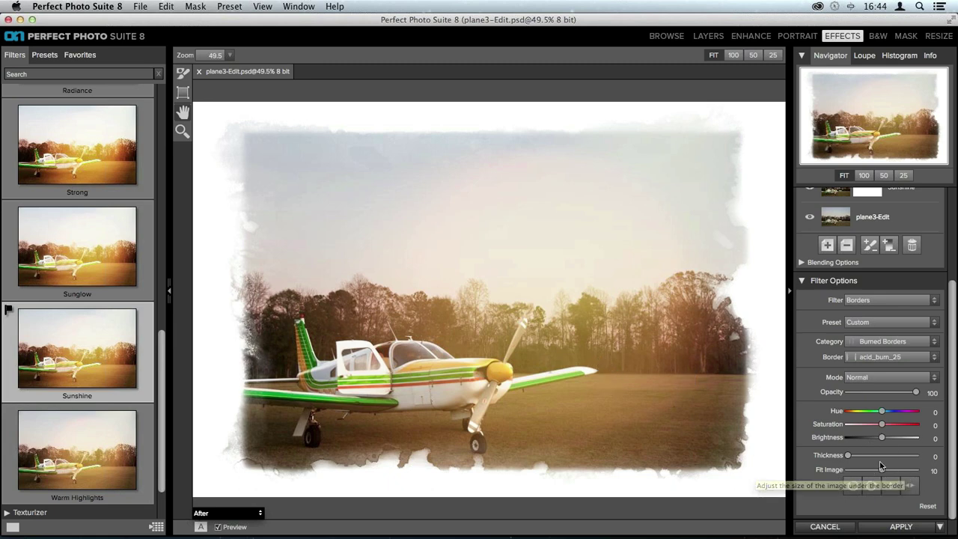
drag(881, 470, 827, 470)
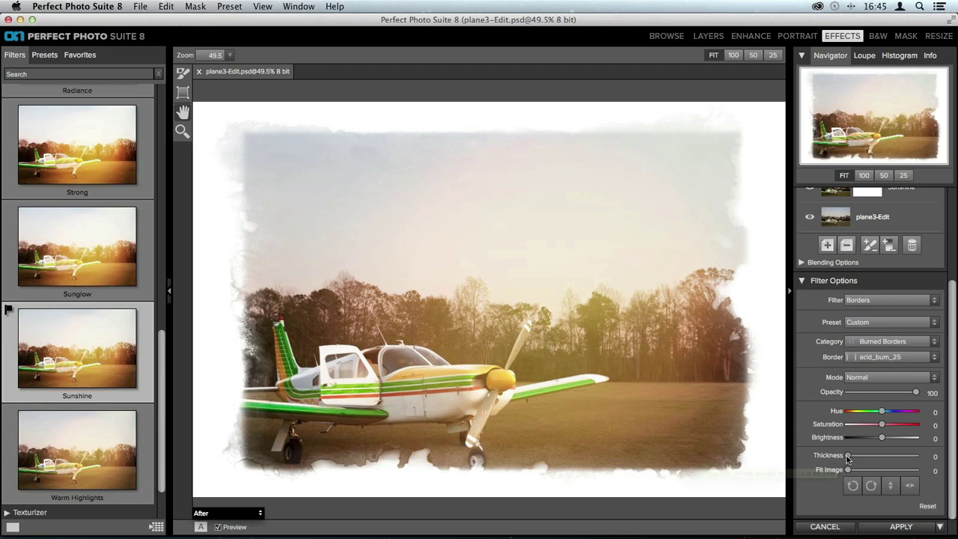
drag(847, 455, 863, 458)
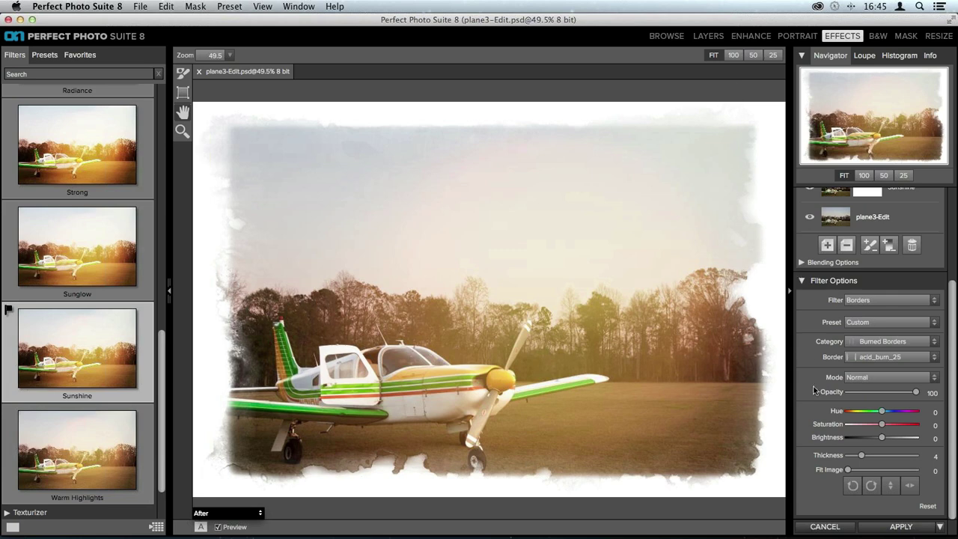
drag(863, 456, 884, 458)
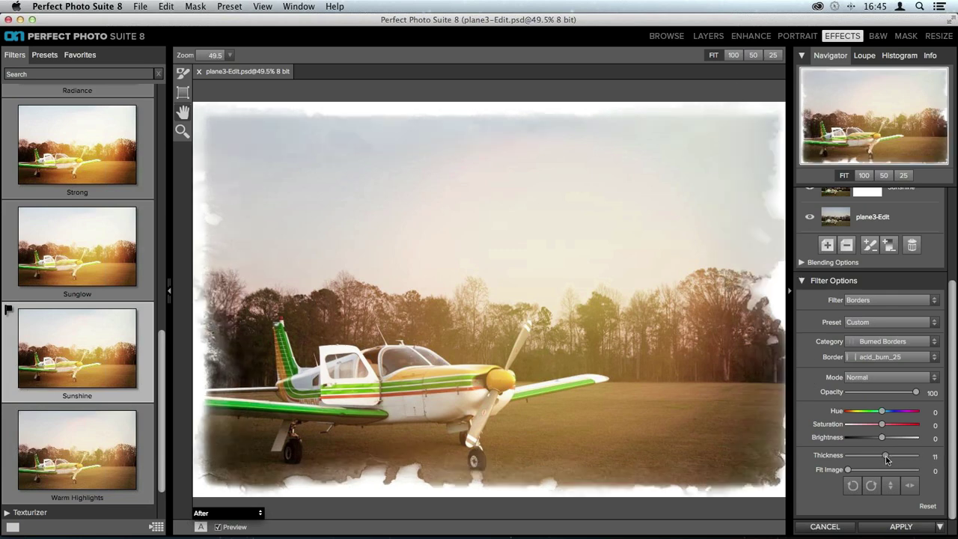
drag(886, 457, 881, 456)
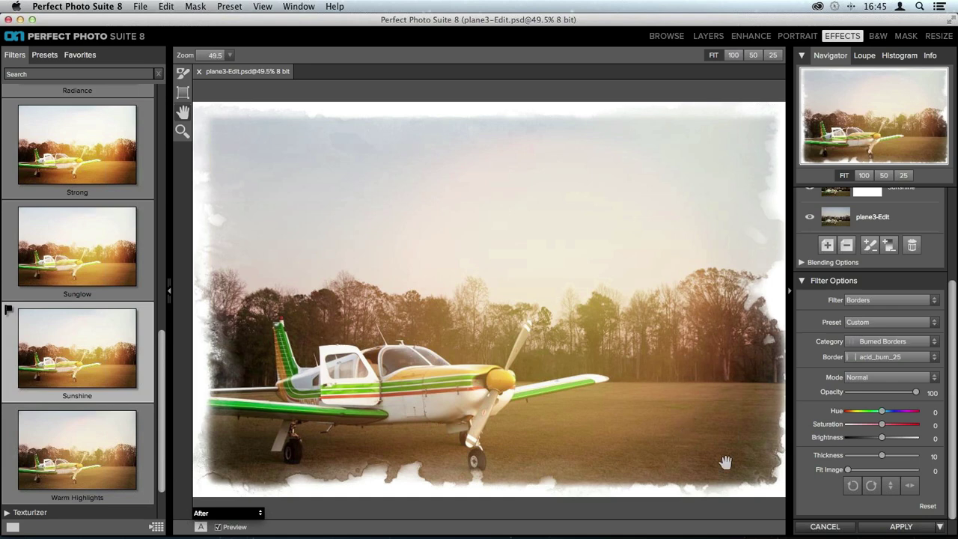
click(861, 456)
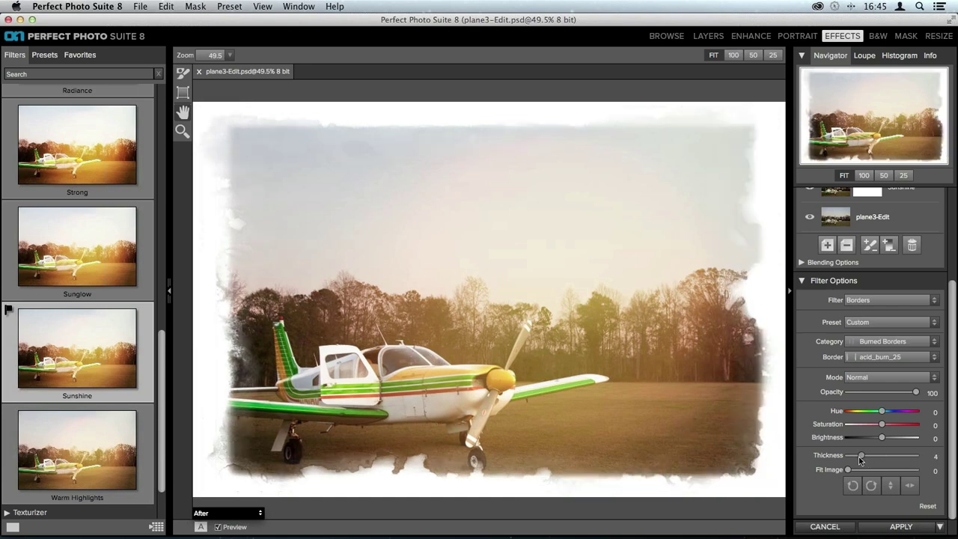
mouse_move(860, 458)
mouse_down()
mouse_move(851, 471)
mouse_move(862, 470)
mouse_up()
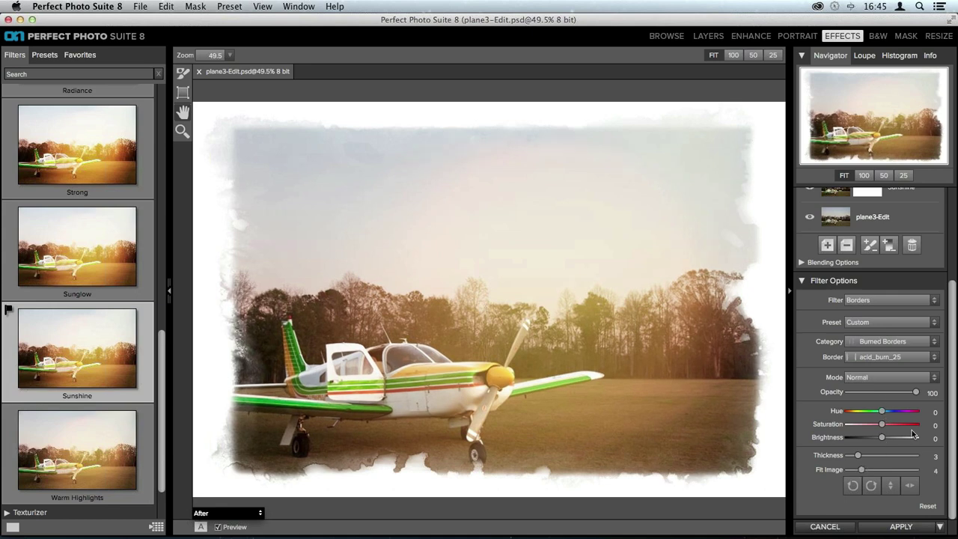
Keep the border's blending mode at Normal, try a higher brightness and reset it to 0
click(864, 383)
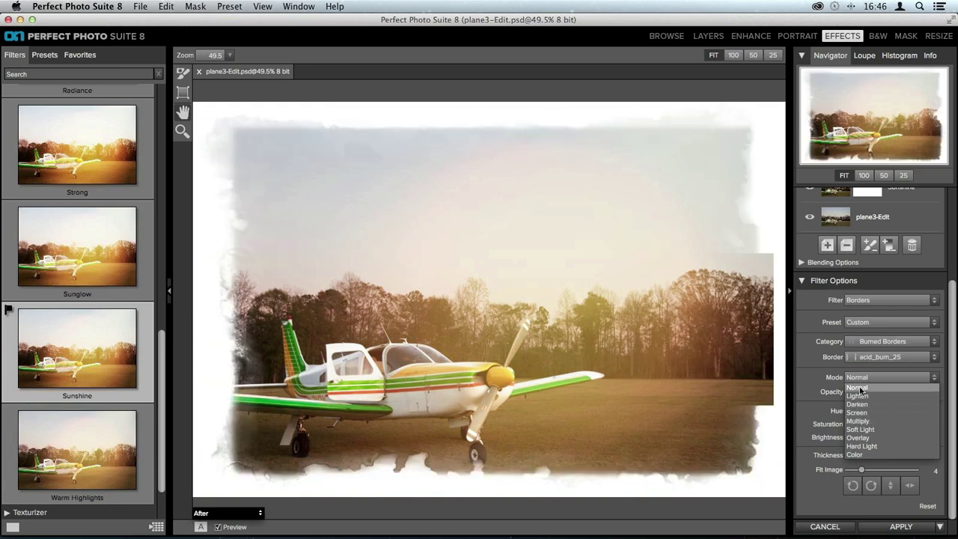
click(860, 389)
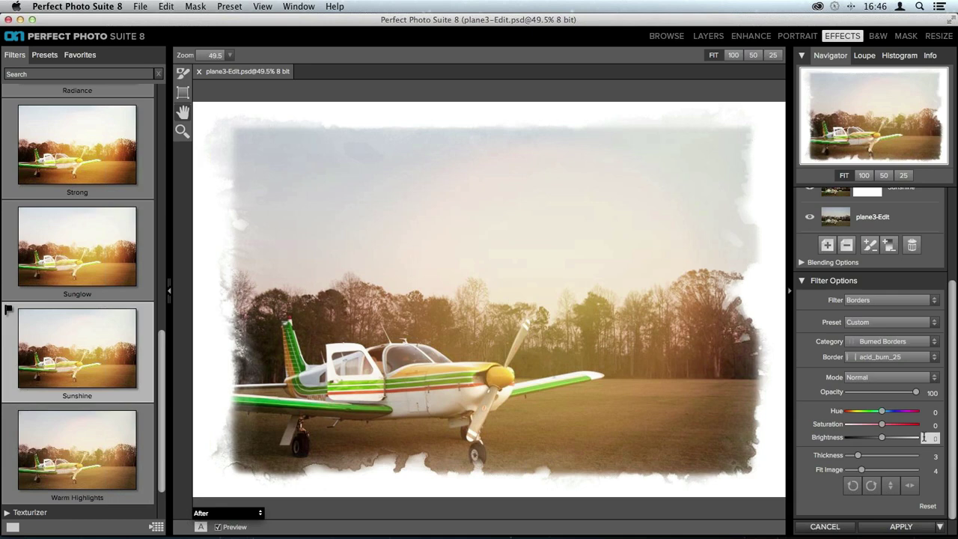
drag(882, 437, 916, 437)
double_click(883, 438)
Apply the effects to the airplane photo and return to the photo grid in Lightroom
scroll(868, 368, up, 4)
click(890, 529)
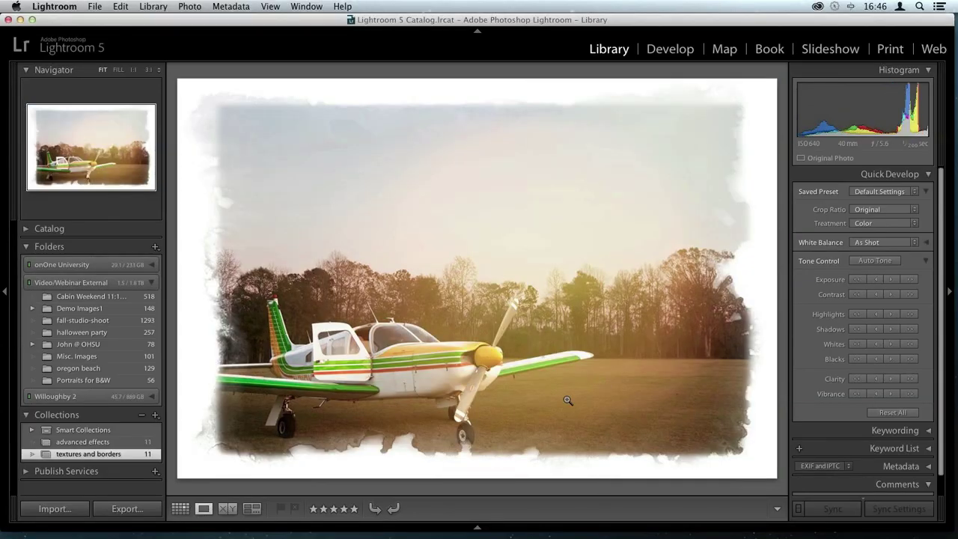
key(g)
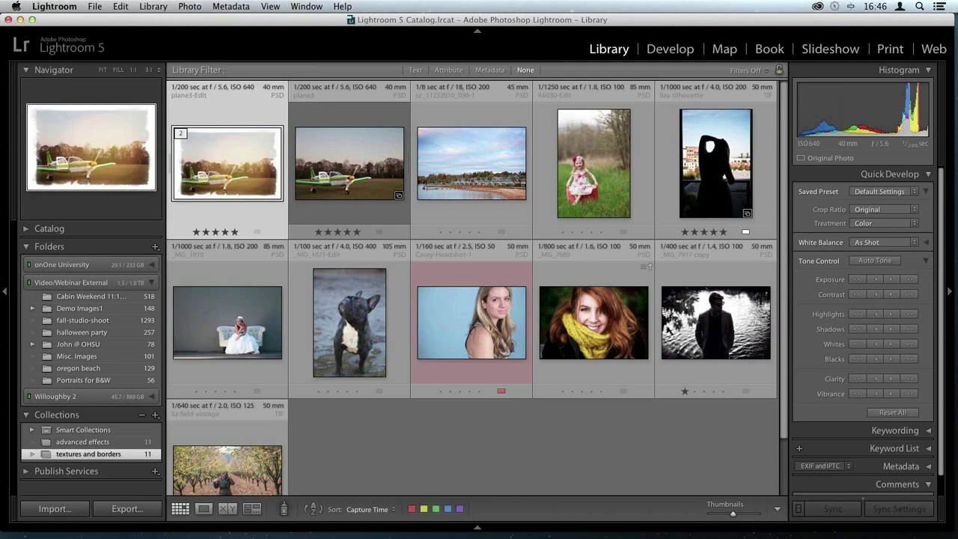
Send the French bulldog photo _MG_1671-Edit from the Lightroom library to Perfect Layers
click(508, 431)
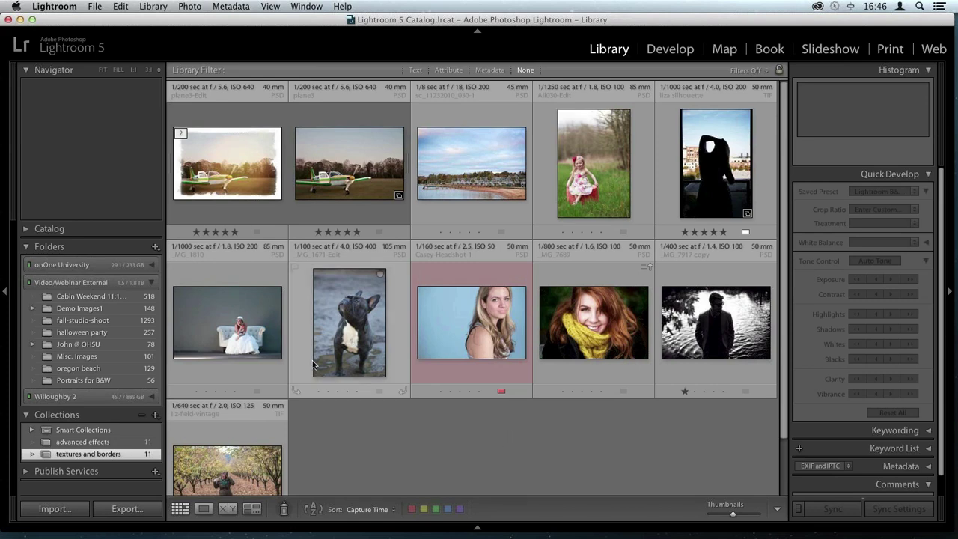
double_click(371, 337)
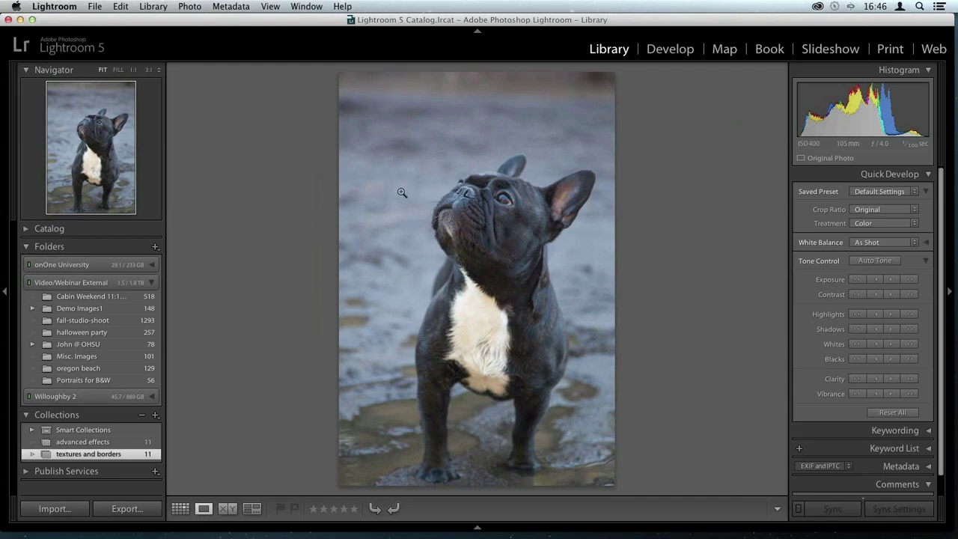
click(94, 6)
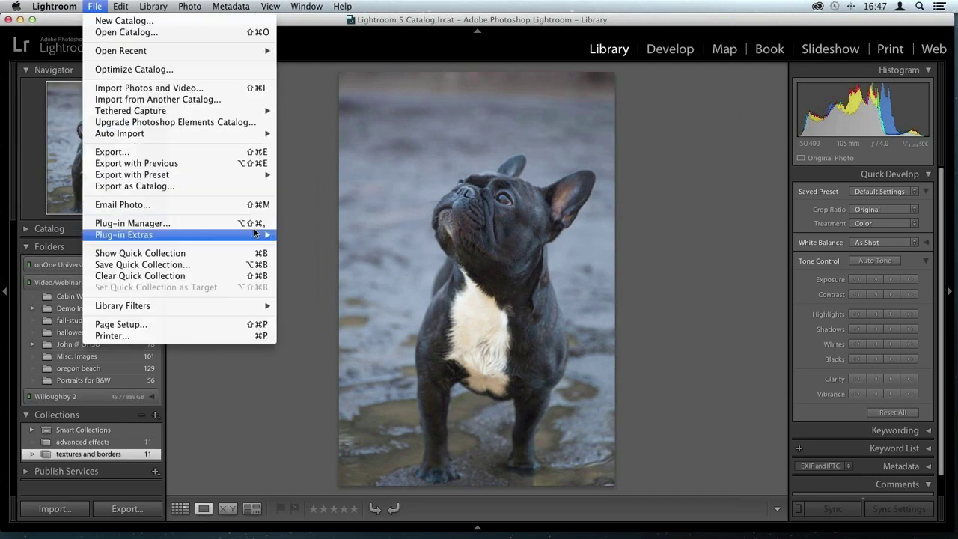
mouse_move(255, 234)
click(866, 260)
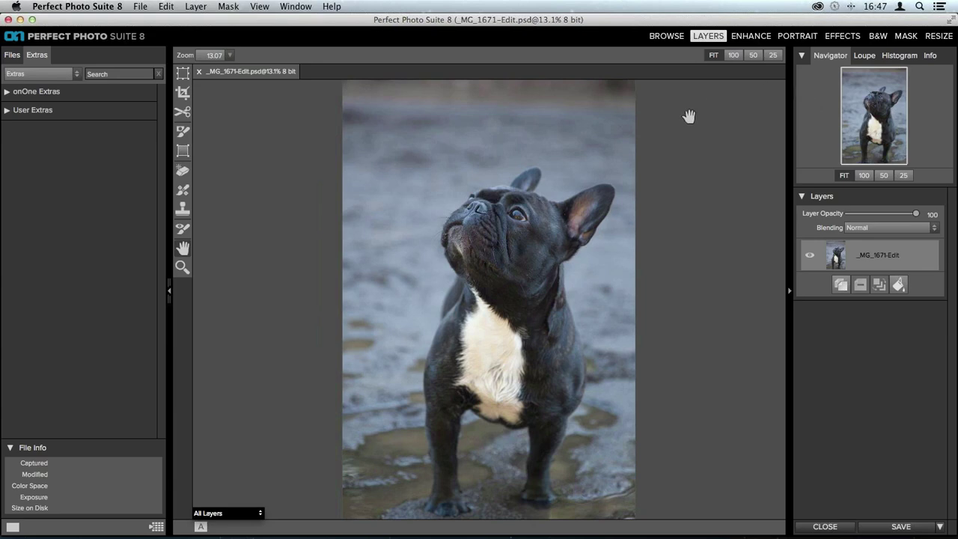
Browse the user extras and examine the frames in the Halftone Frames border category
click(11, 112)
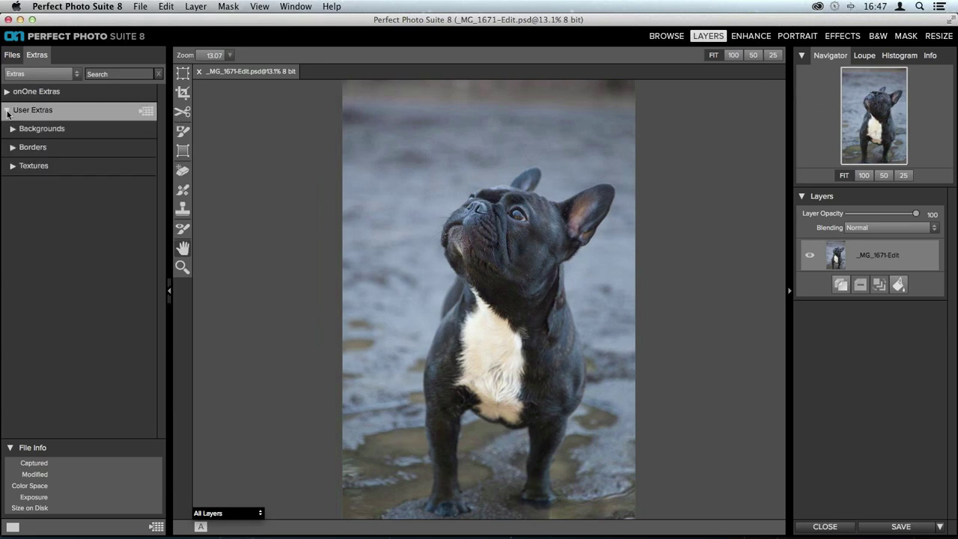
click(12, 130)
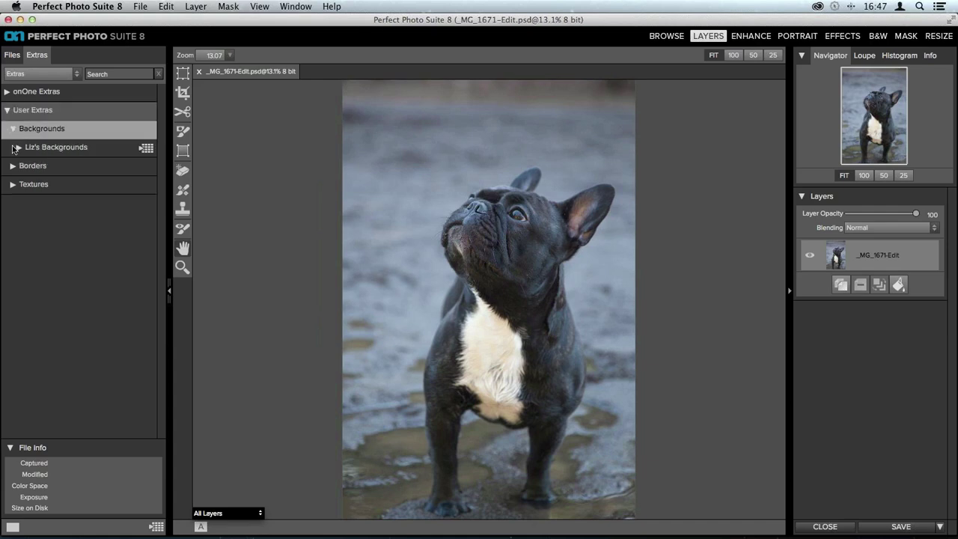
click(12, 130)
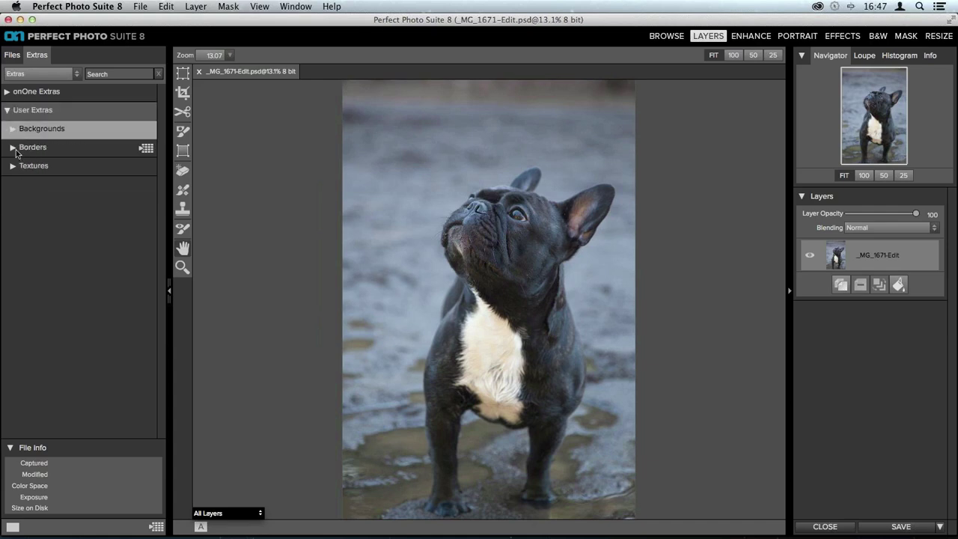
click(12, 148)
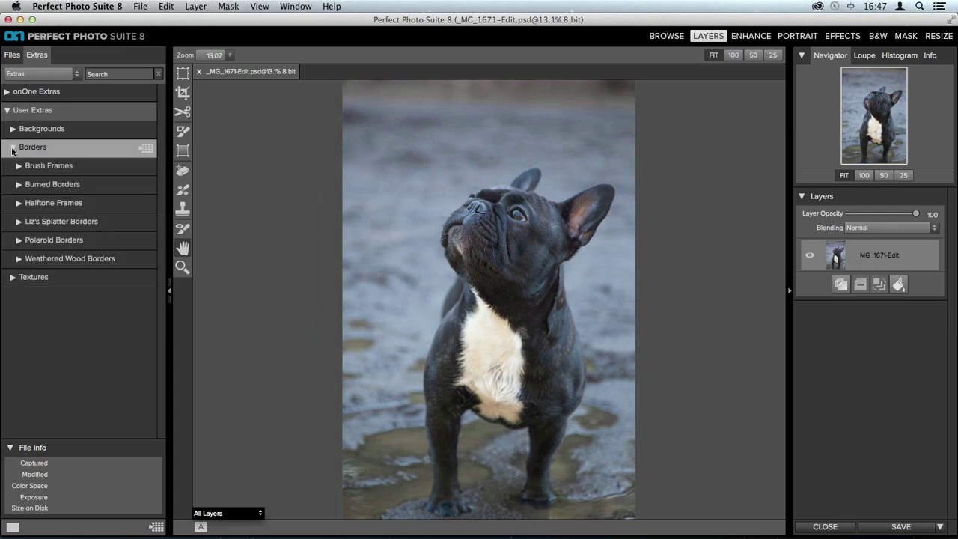
click(20, 203)
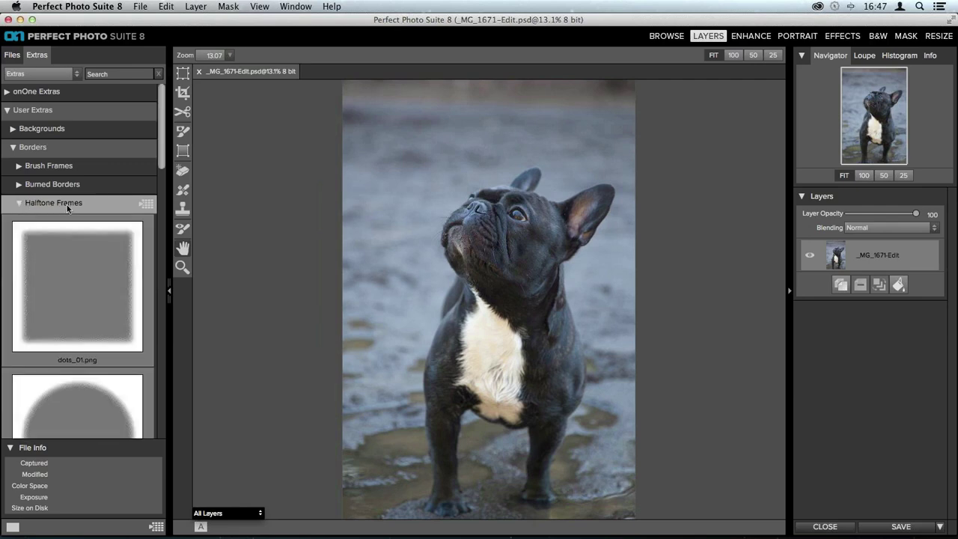
scroll(92, 150, down, 2)
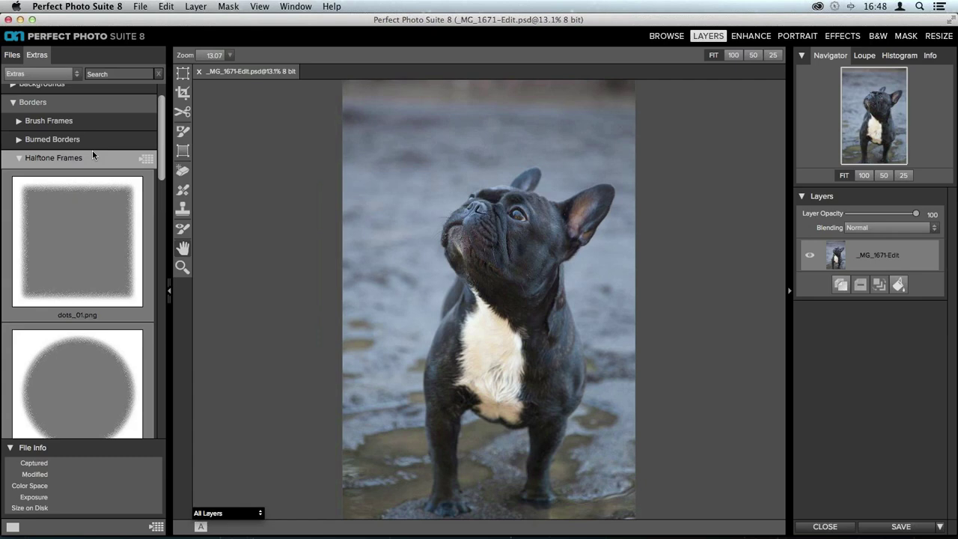
scroll(123, 274, down, 5)
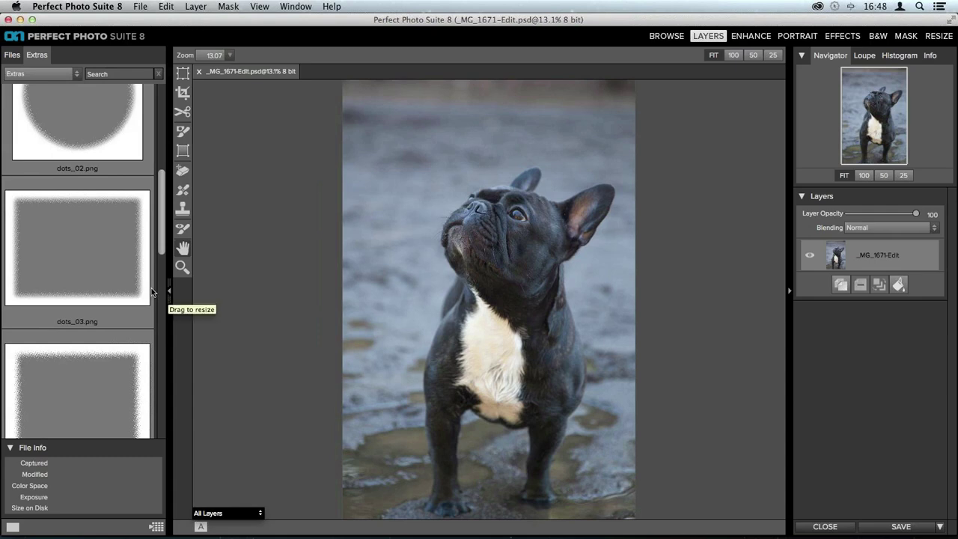
scroll(148, 284, down, 8)
scroll(148, 285, up, 5)
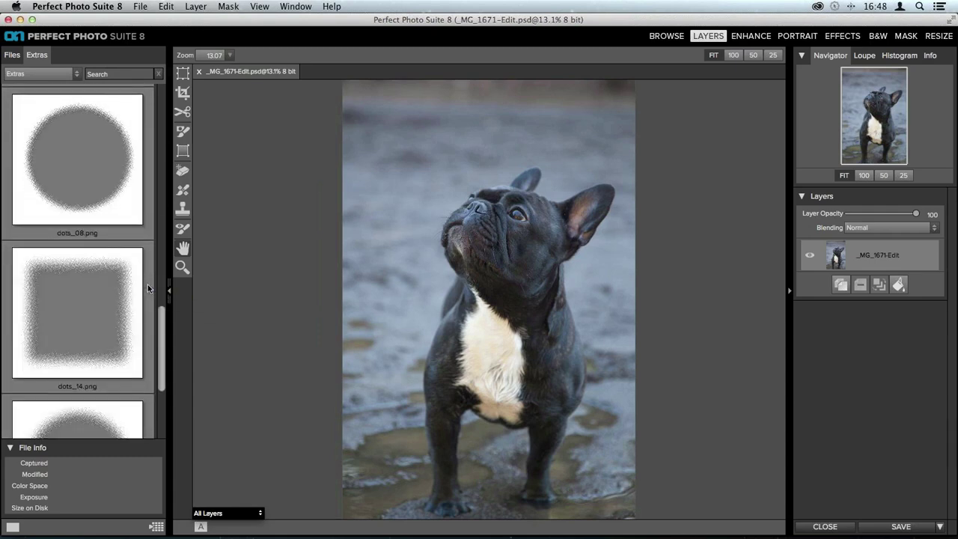
scroll(147, 284, up, 4)
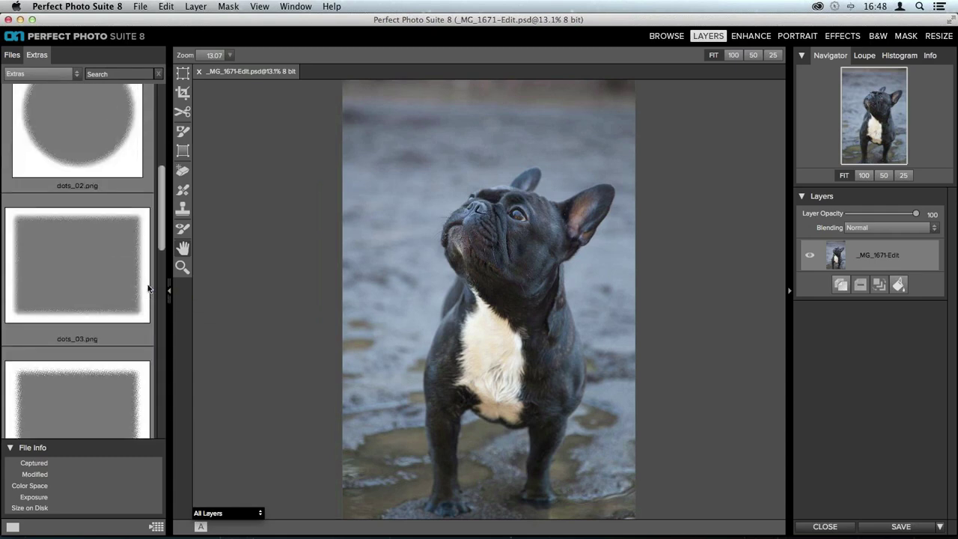
scroll(148, 284, down, 2)
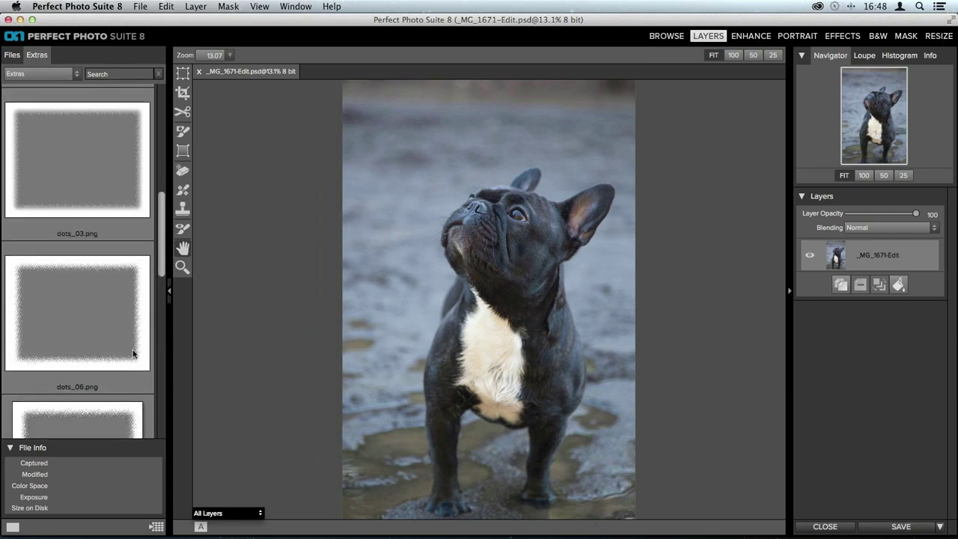
Add the halftone frame dots_06.png to the bulldog photo as a layer
click(70, 334)
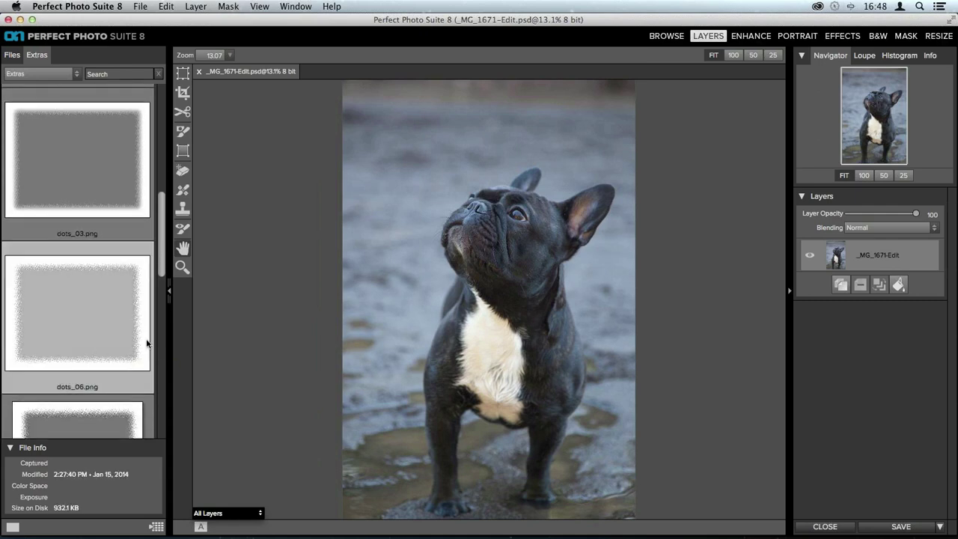
double_click(117, 303)
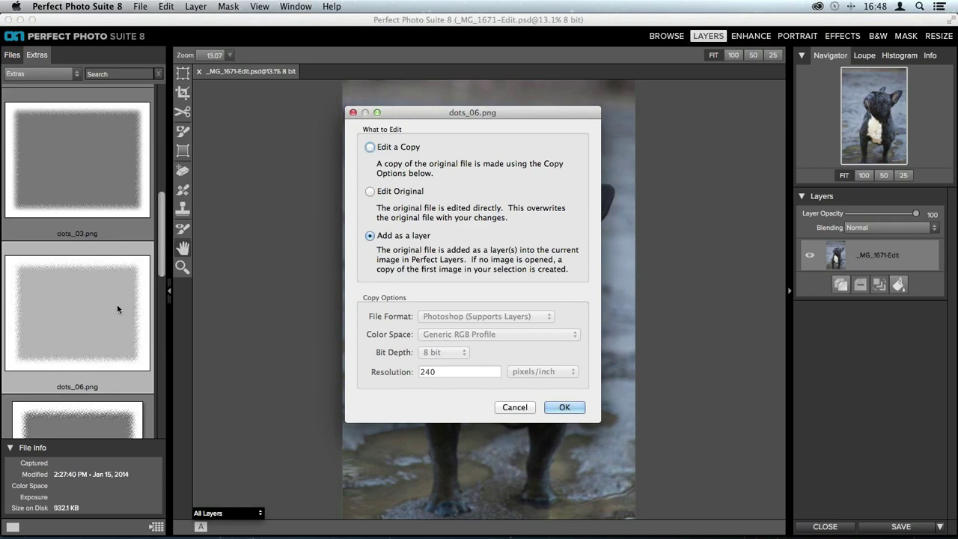
click(567, 405)
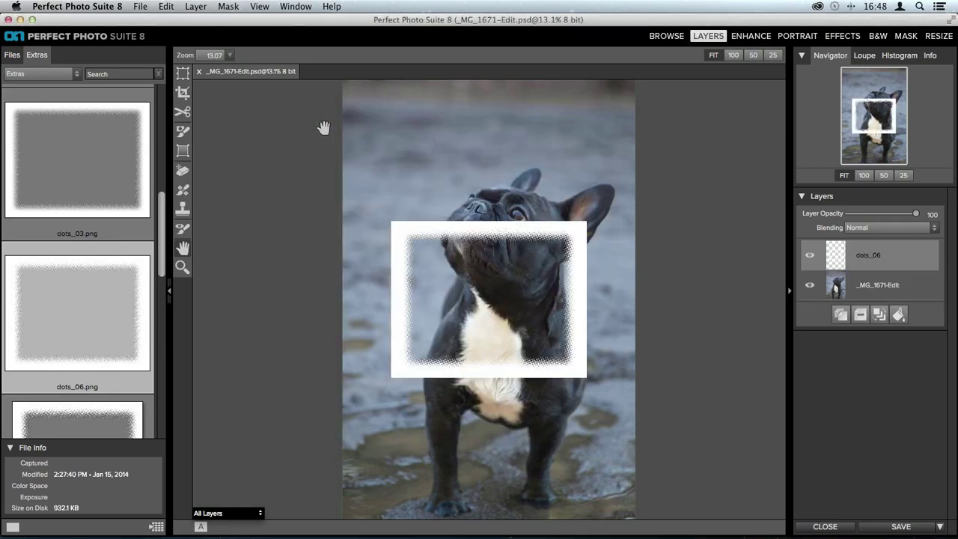
Rotate the dots_06 frame 90 degrees, scale and stretch it to cover the whole portrait photo, and apply the transform
click(184, 75)
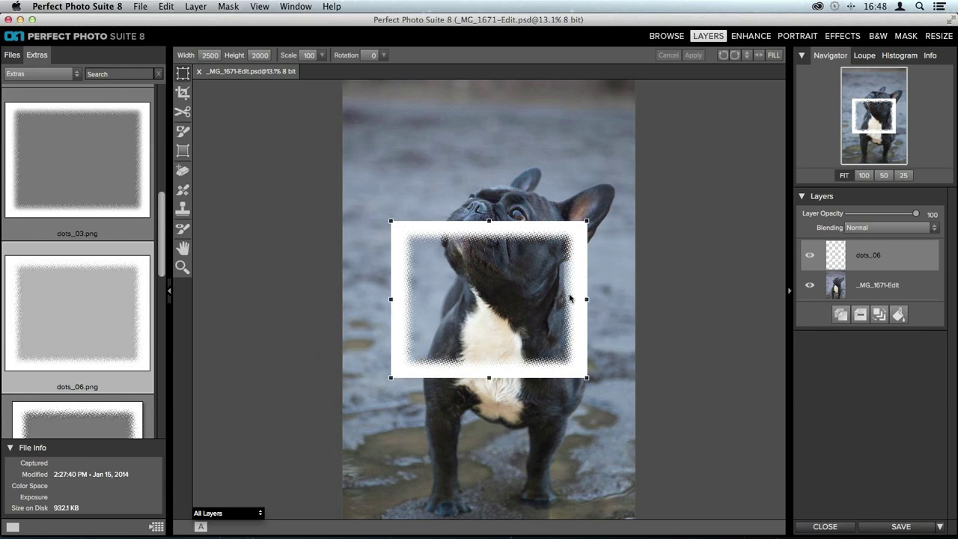
click(724, 56)
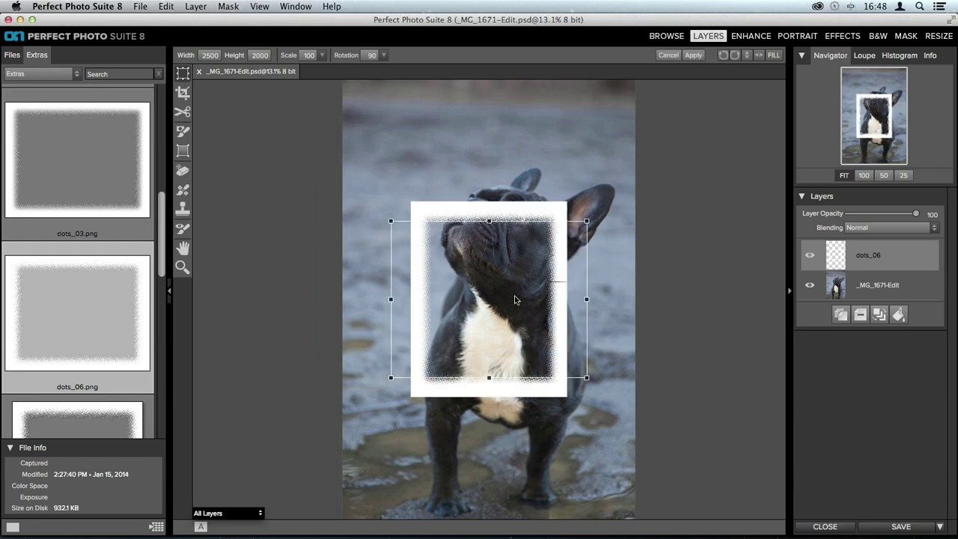
click(774, 57)
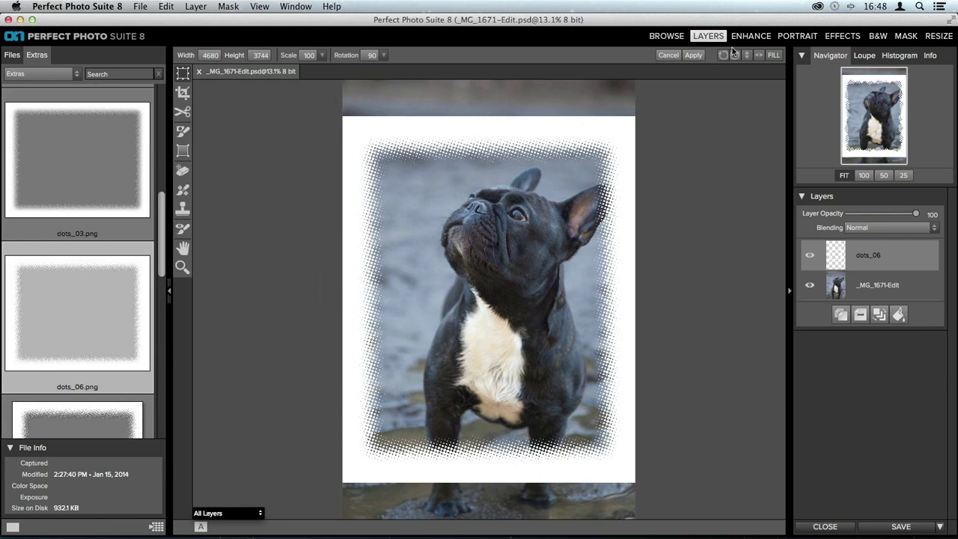
drag(489, 117, 488, 81)
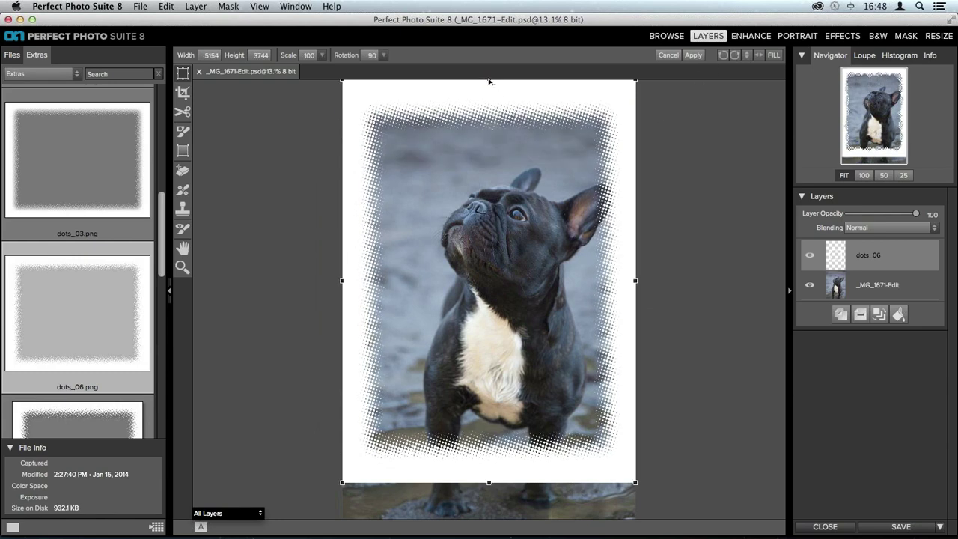
drag(489, 489, 491, 523)
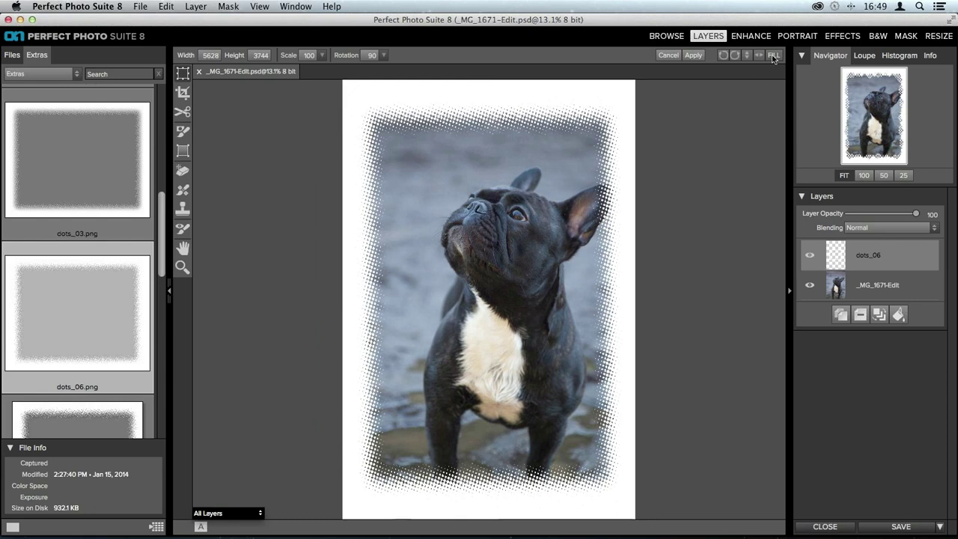
click(694, 56)
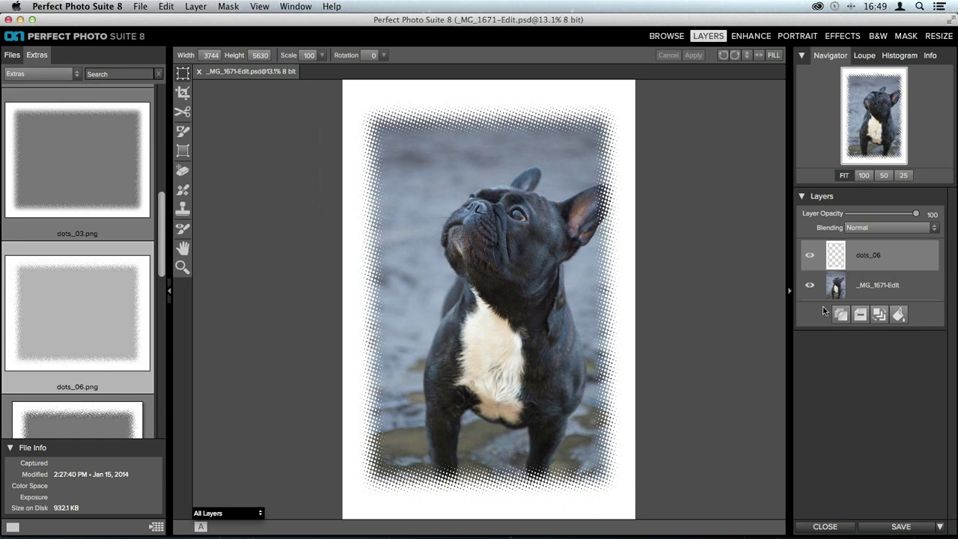
Open the dots_06 layer in Perfect Effects, add a solid Photo Filter to it, and set the filter strength to 100
click(839, 39)
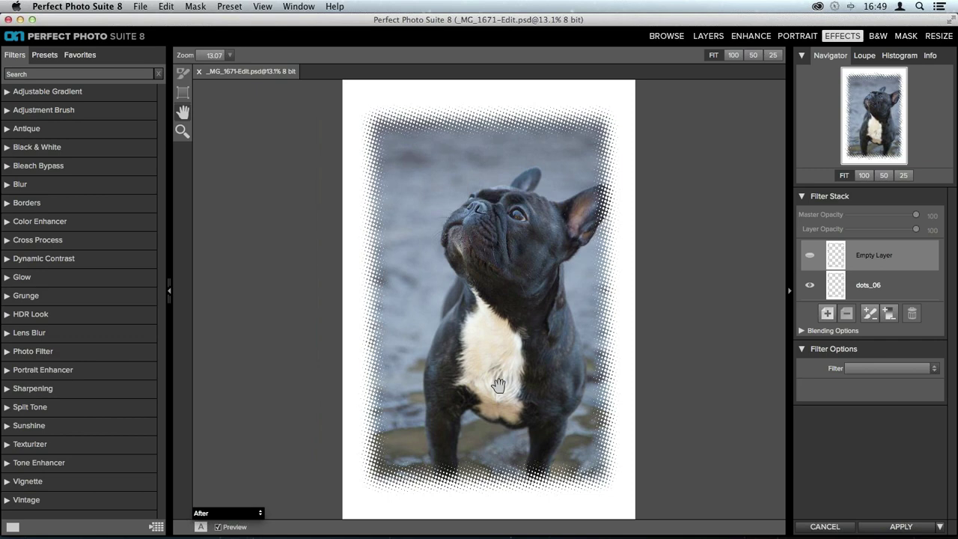
click(13, 354)
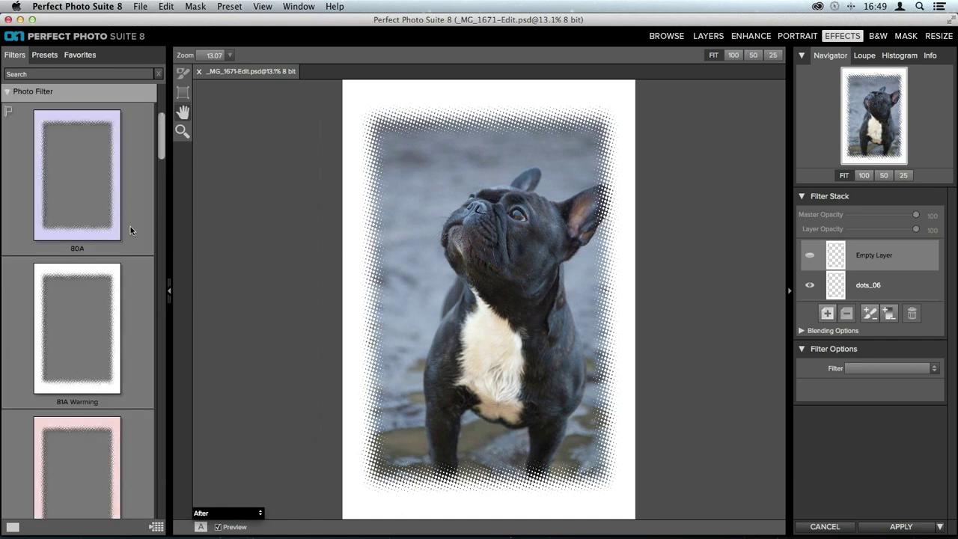
scroll(131, 226, down, 5)
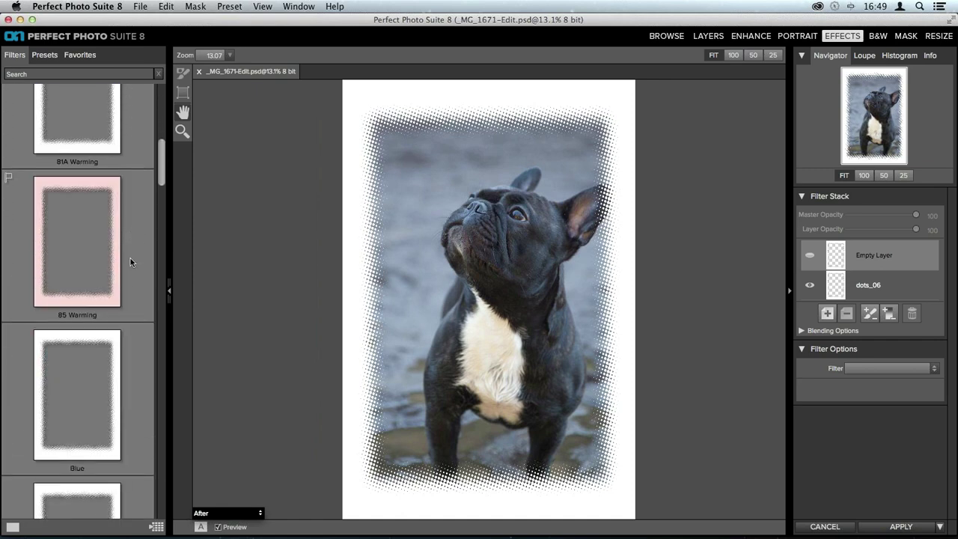
scroll(131, 262, up, 5)
scroll(106, 258, down, 3)
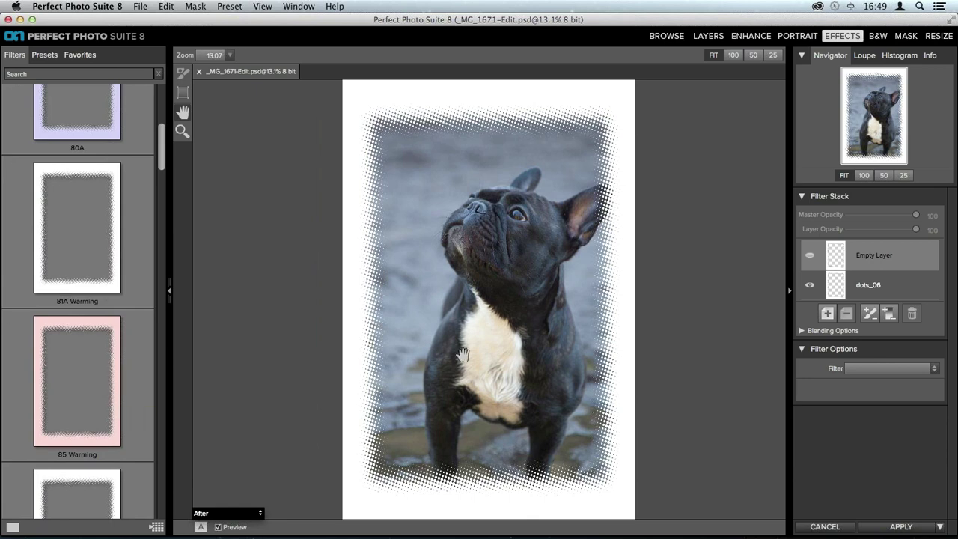
click(854, 369)
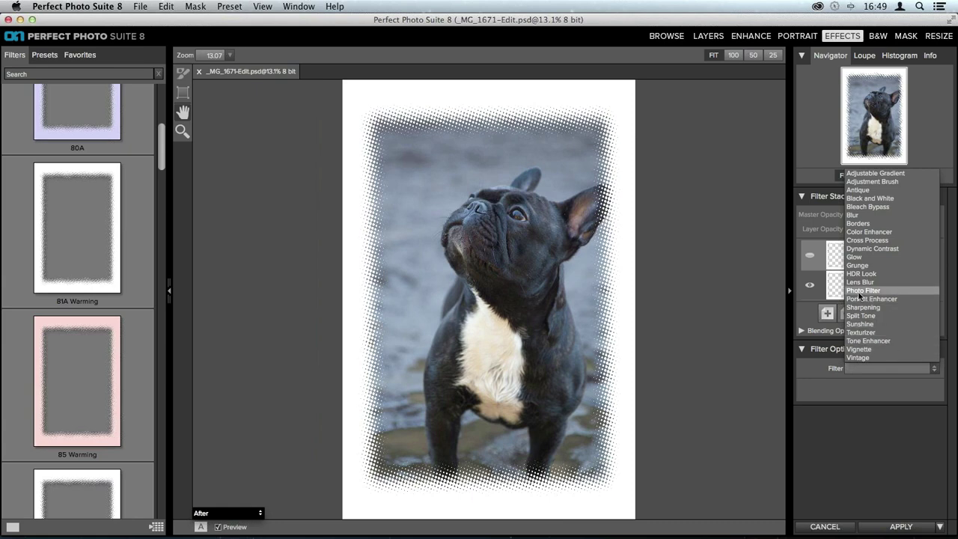
click(861, 291)
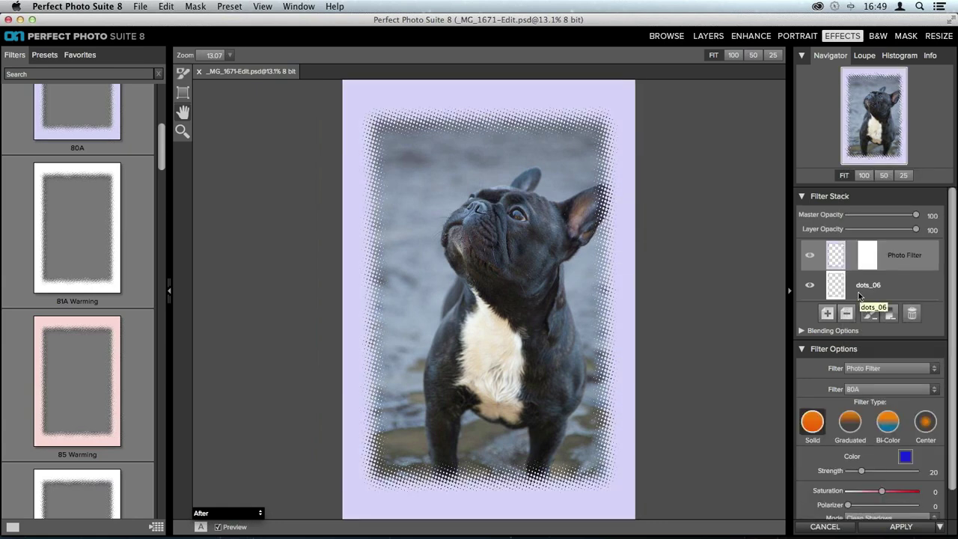
scroll(822, 402, down, 2)
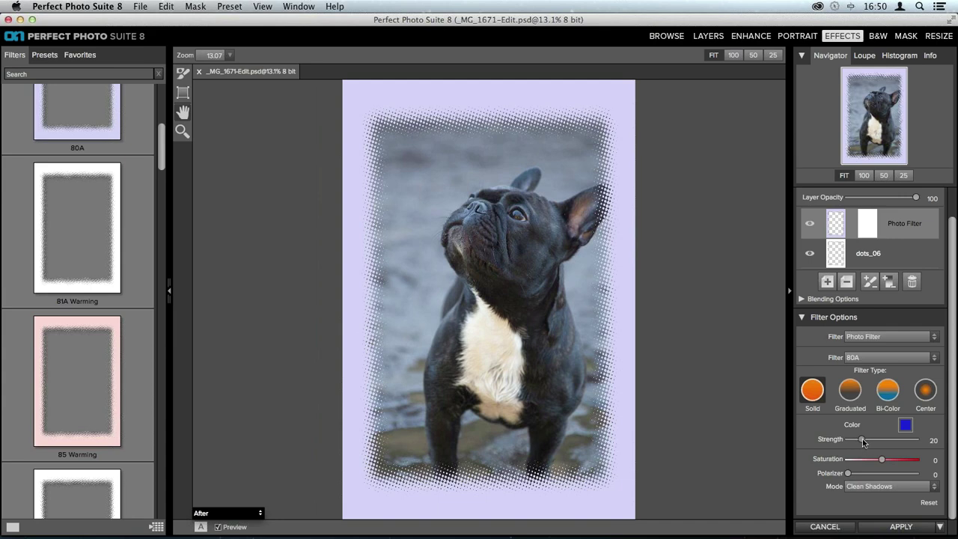
drag(862, 438, 916, 440)
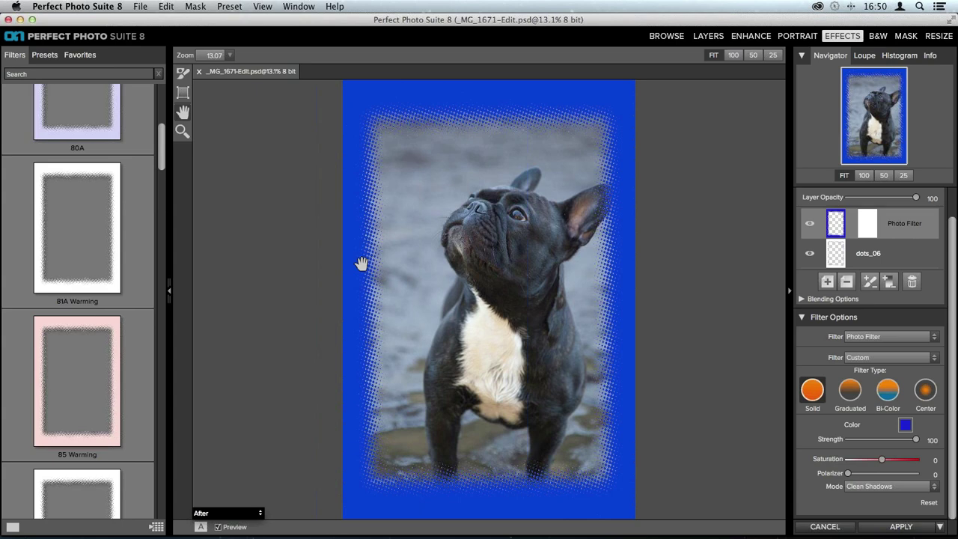
Change the Photo Filter color to a neutral mid-grey and apply the effect to the halftone frame
click(906, 425)
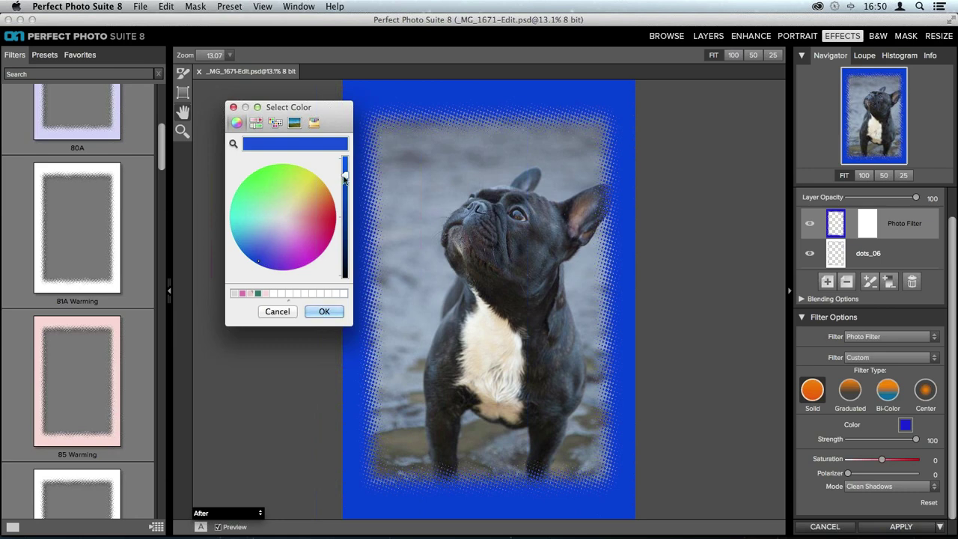
drag(345, 174, 345, 321)
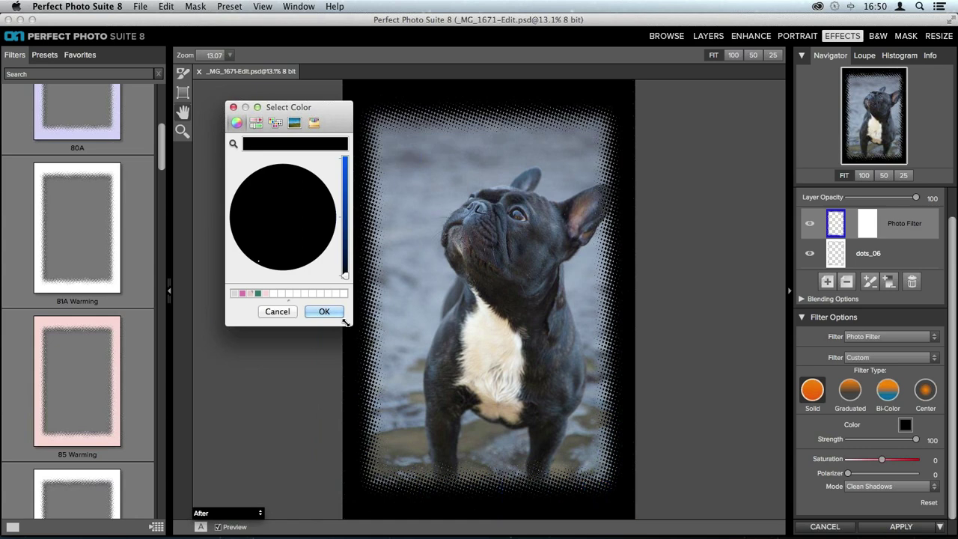
click(344, 223)
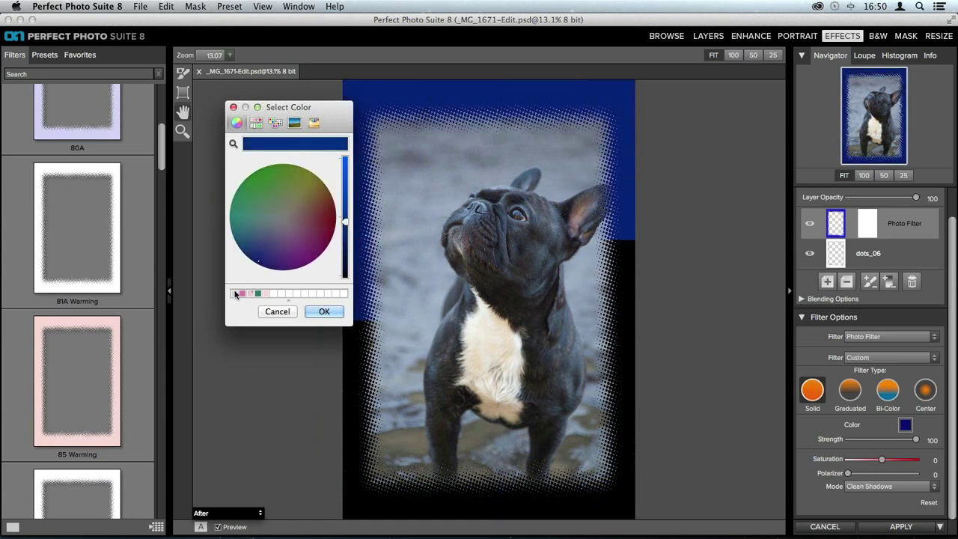
click(233, 292)
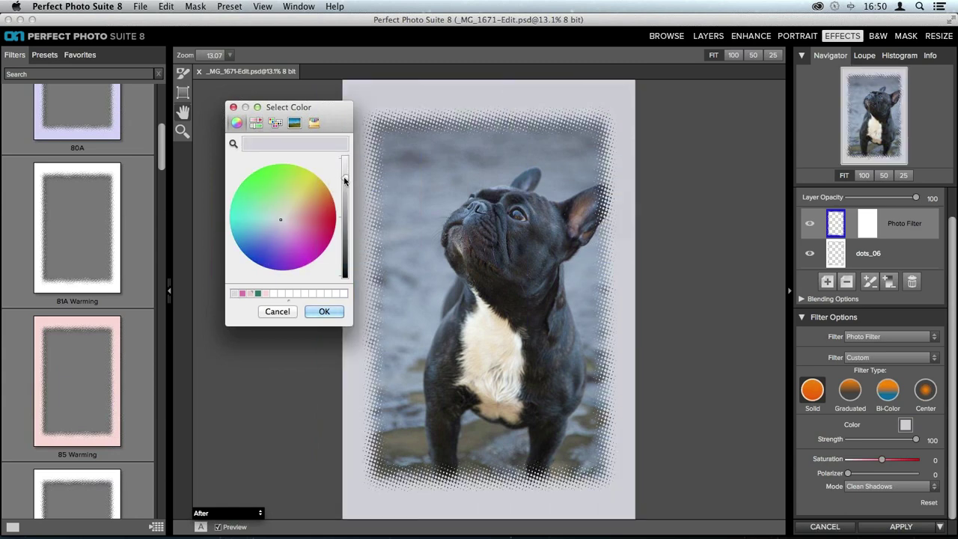
drag(344, 176, 344, 178)
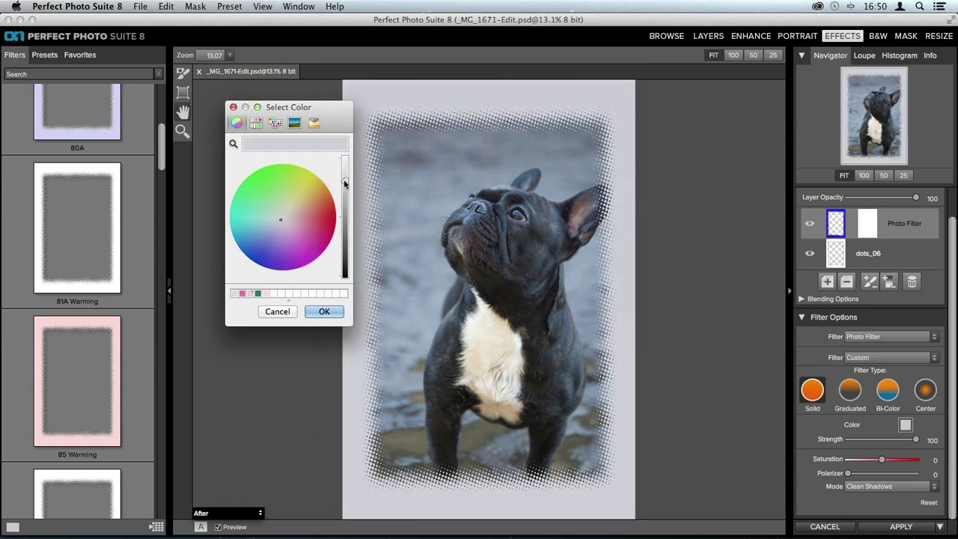
click(284, 219)
click(282, 218)
click(346, 182)
drag(346, 183, 344, 200)
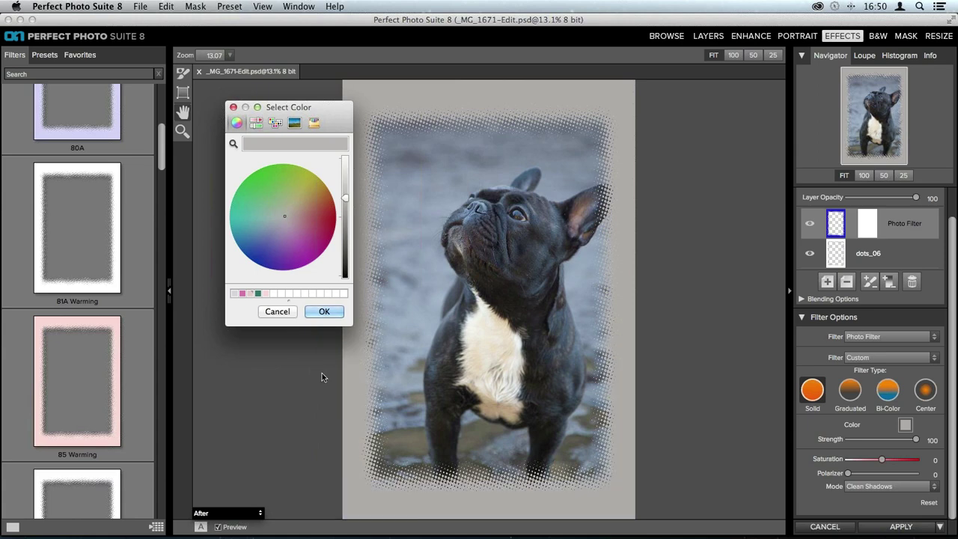
click(323, 311)
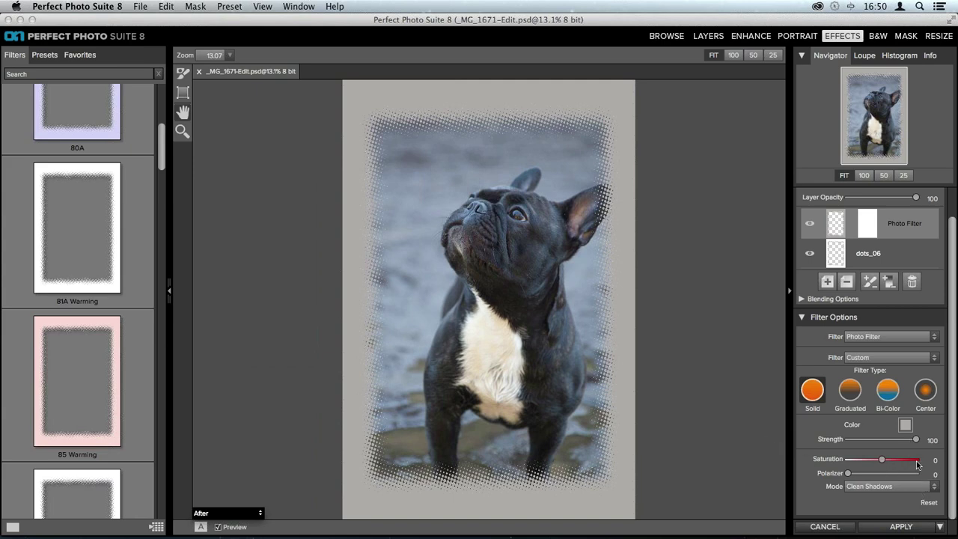
mouse_move(918, 443)
mouse_down()
mouse_move(848, 440)
mouse_move(918, 440)
mouse_up()
click(903, 527)
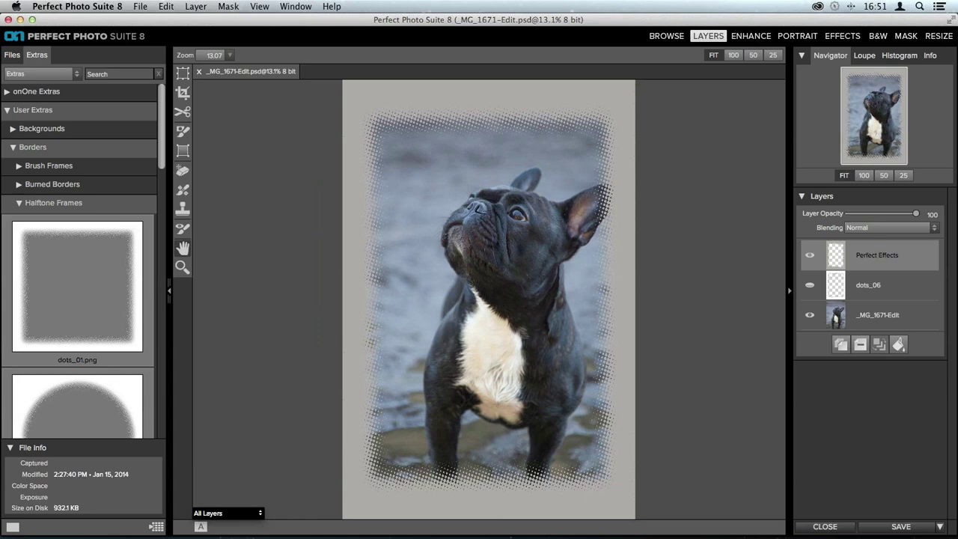
Toggle the grey Perfect Effects layer off and on, and make the white dots_06 layer visible beneath it
click(809, 255)
click(809, 286)
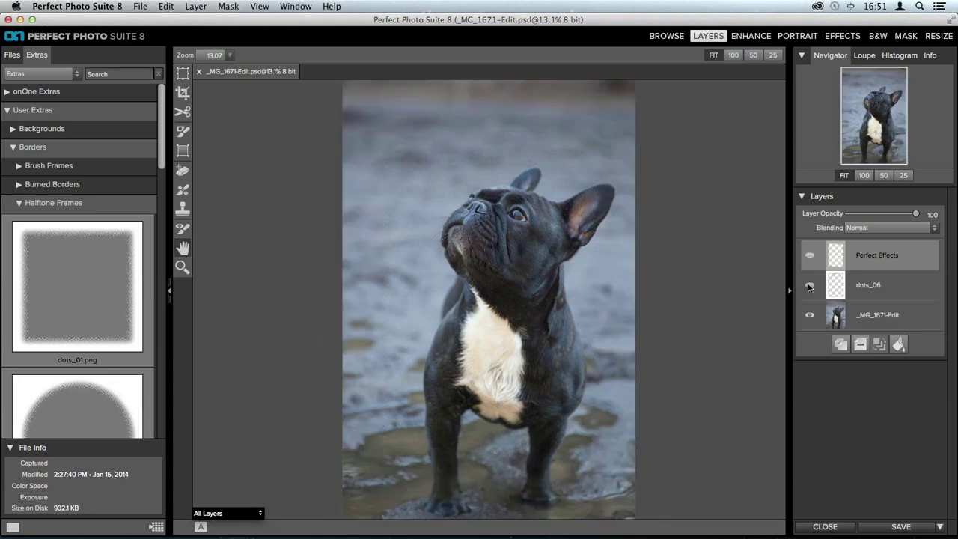
click(808, 257)
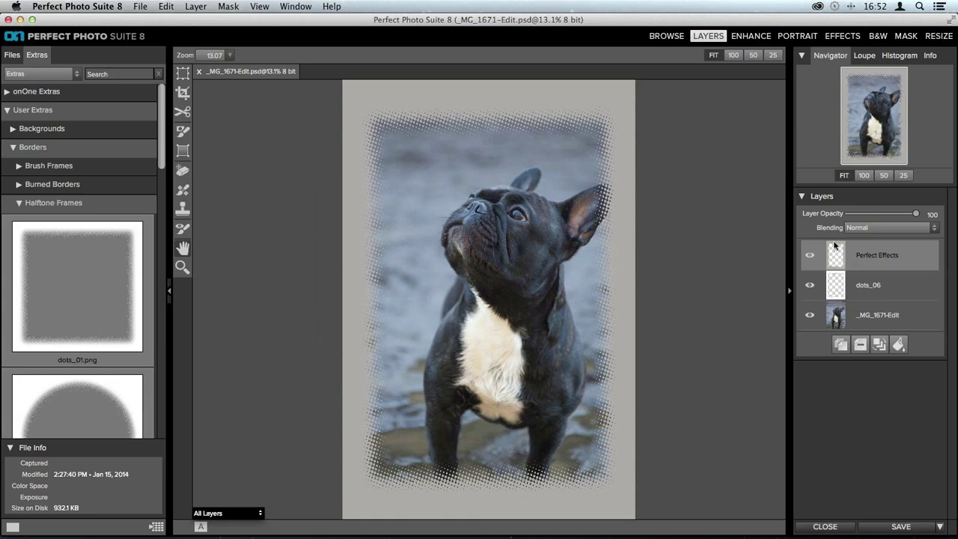
Enlarge the grey Perfect Effects frame layer evenly around the photo to about 3968 by 5968 pixels and apply the transform
click(182, 73)
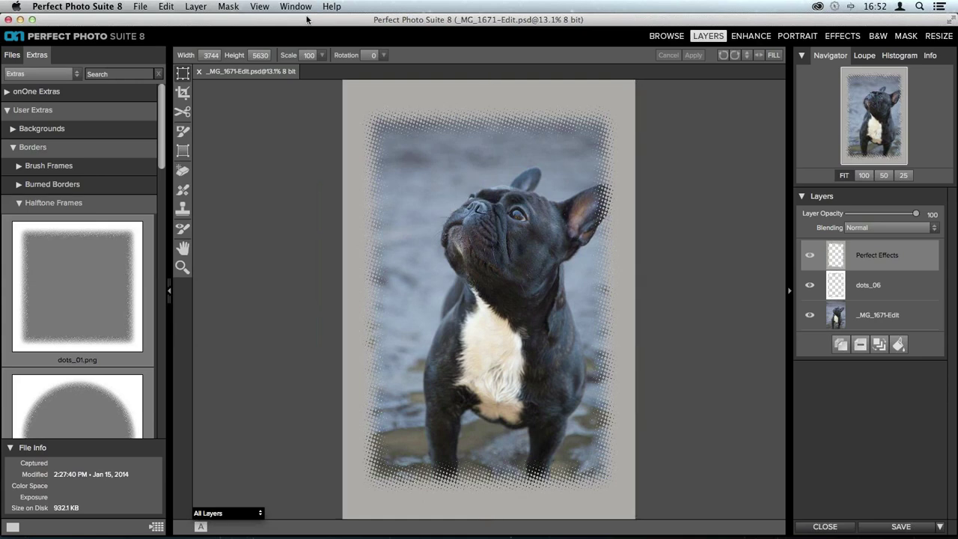
key(super+minus)
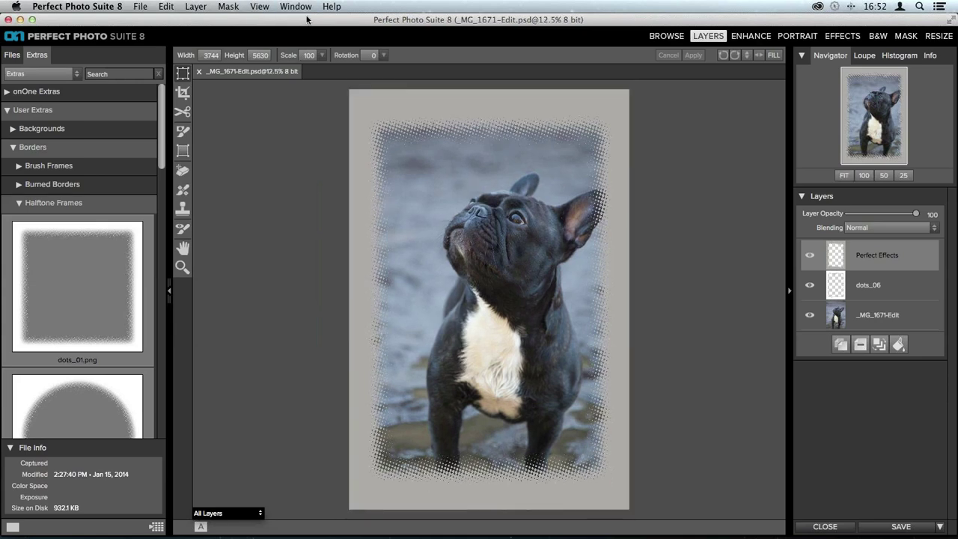
key(super+minus)
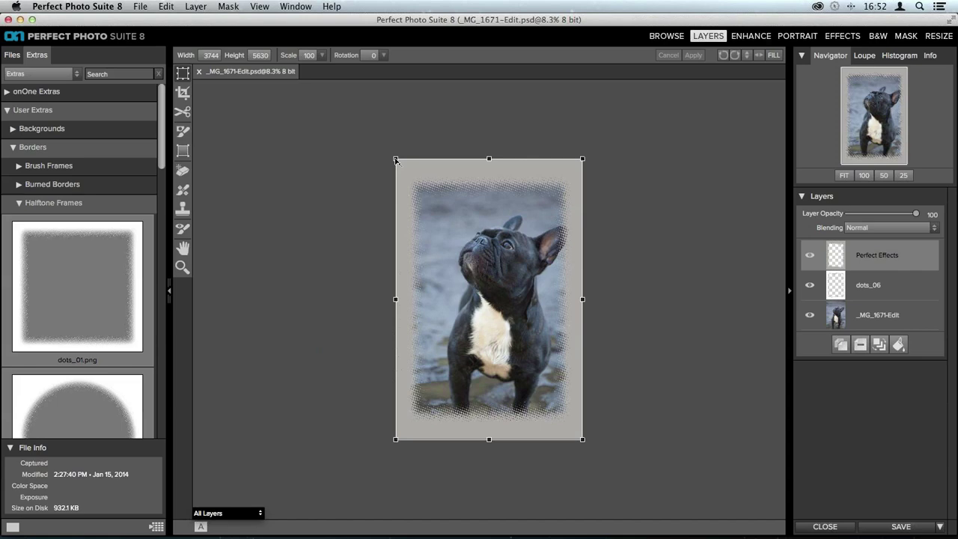
drag(396, 159, 389, 152)
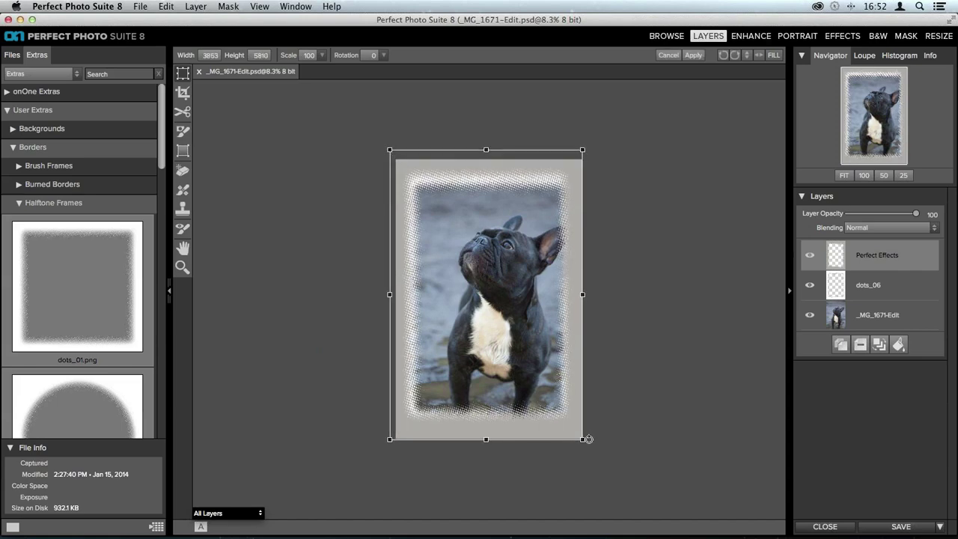
drag(582, 441, 588, 447)
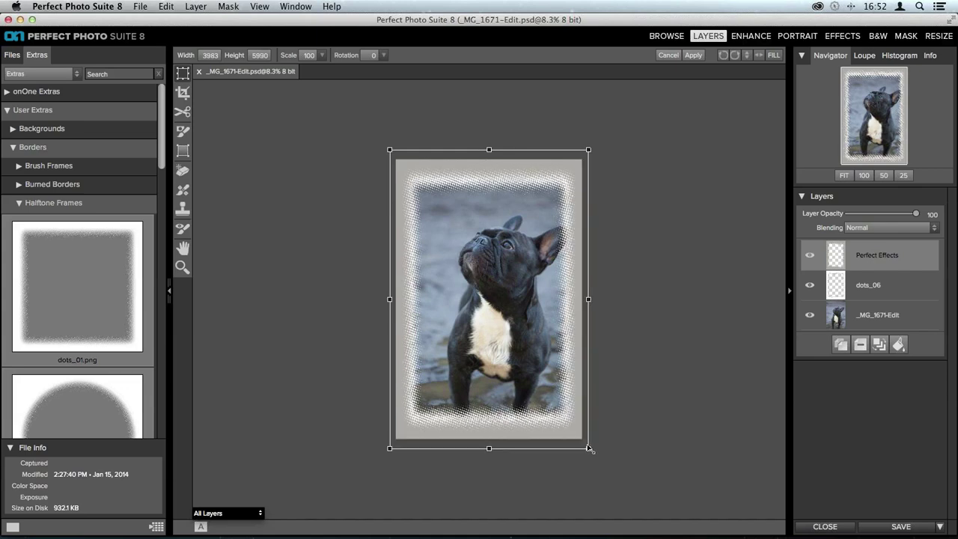
drag(589, 448, 589, 448)
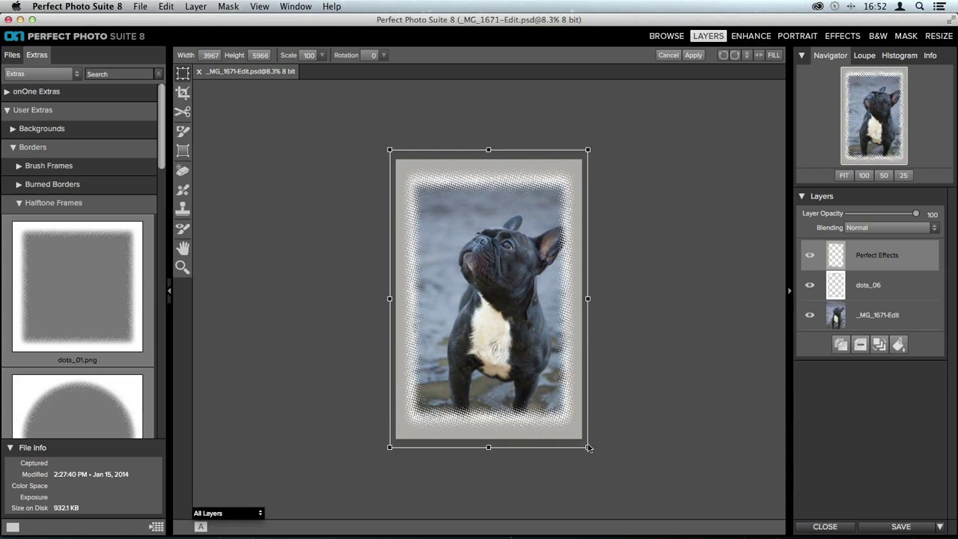
click(693, 55)
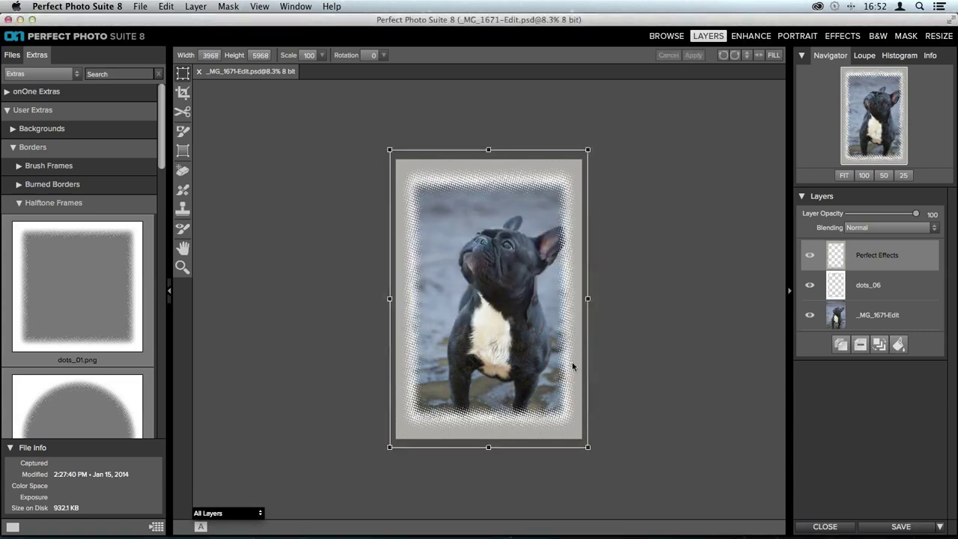
key(super+0)
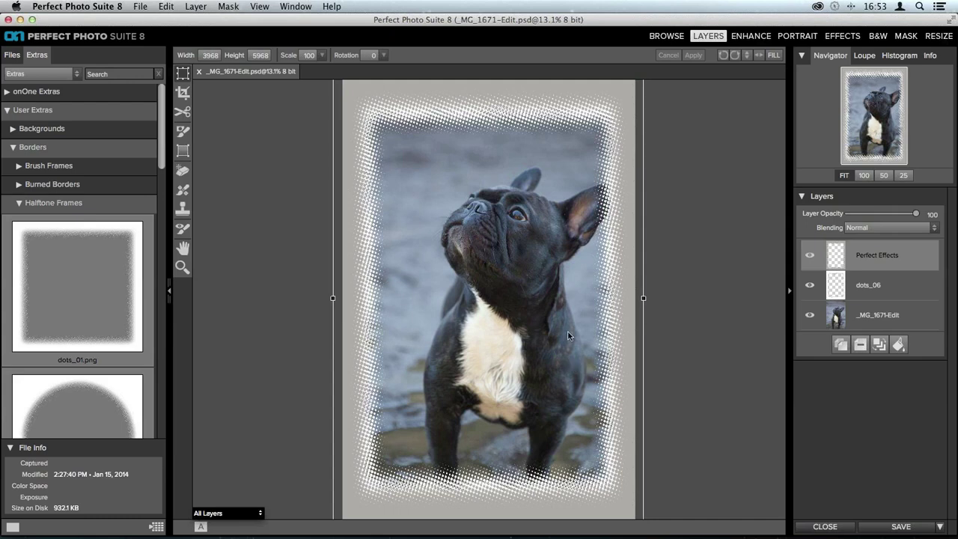
Open the enlarged grey frame layer in Perfect Effects and add a Photo Filter to it
click(841, 37)
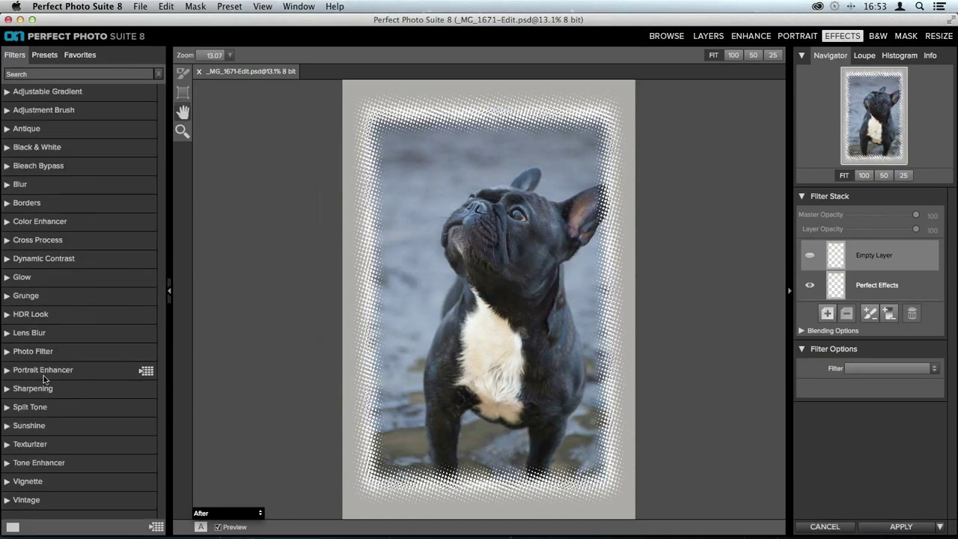
click(33, 351)
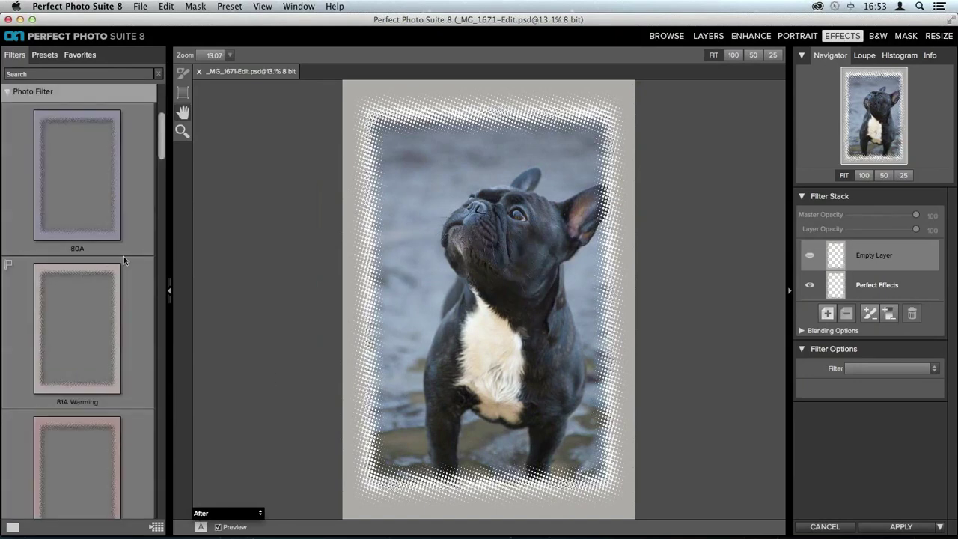
click(872, 370)
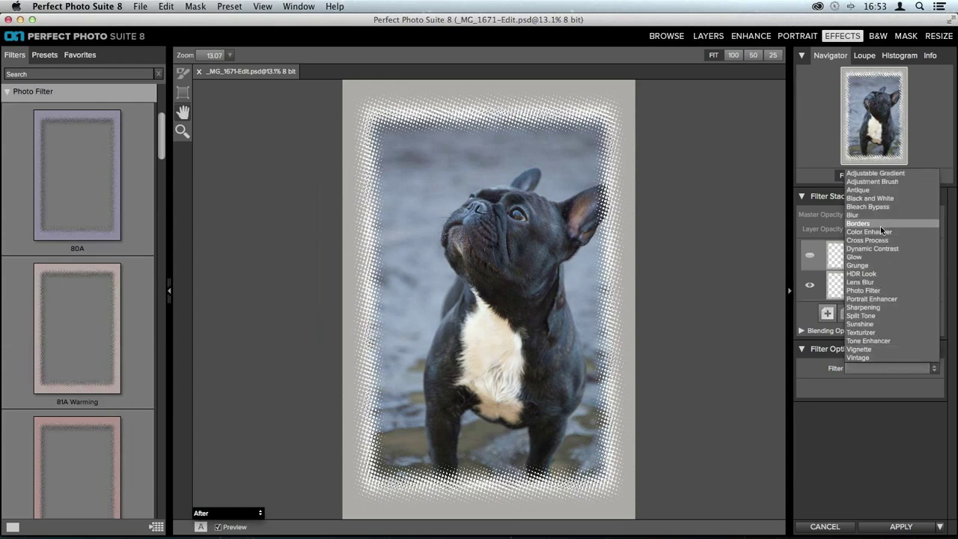
click(872, 290)
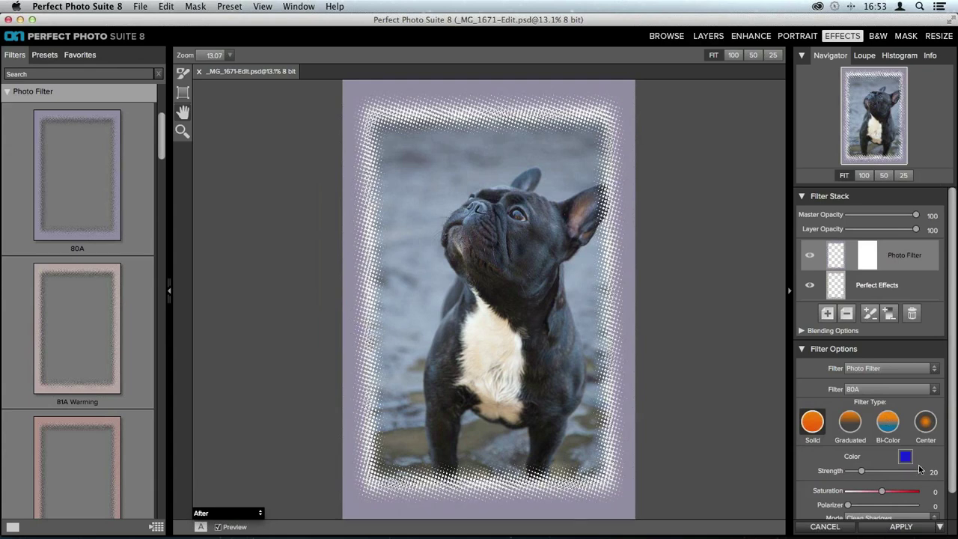
Set the Photo Filter color to near-black with a strength of 54 and apply the effect to the outer frame
click(905, 456)
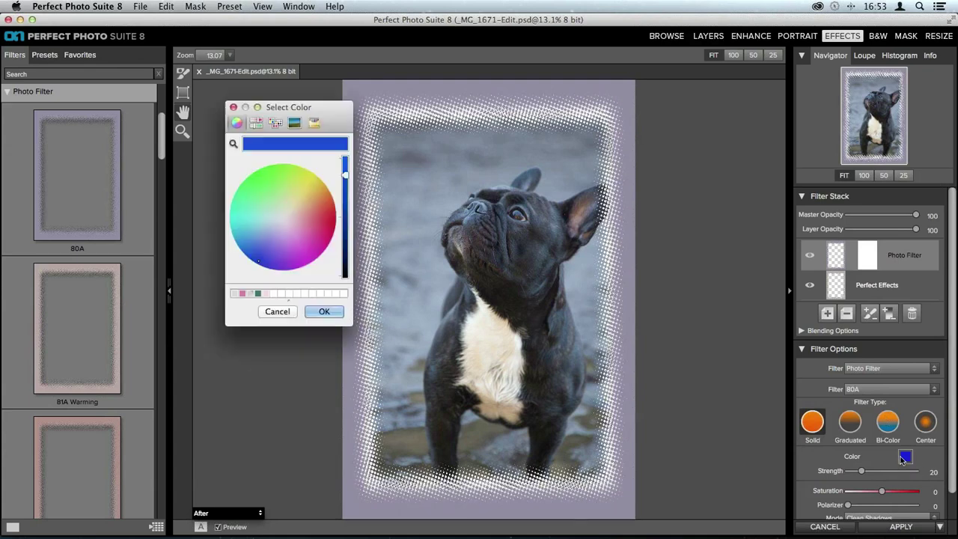
click(286, 211)
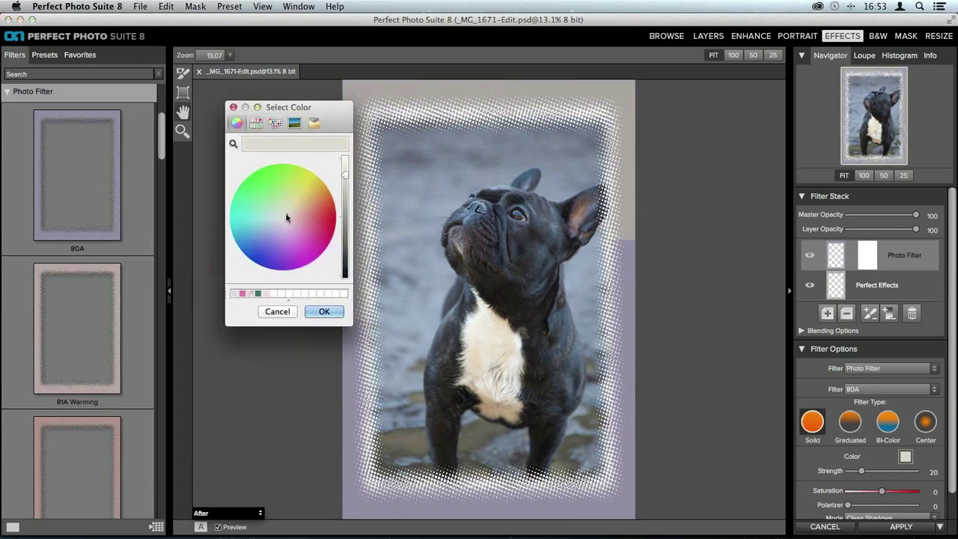
click(344, 175)
drag(344, 176, 344, 274)
click(334, 317)
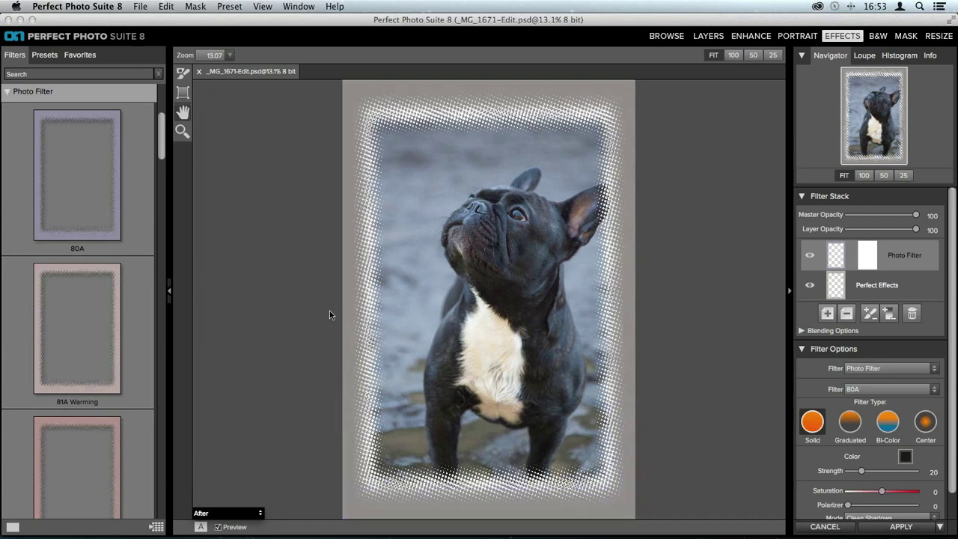
drag(862, 472, 885, 472)
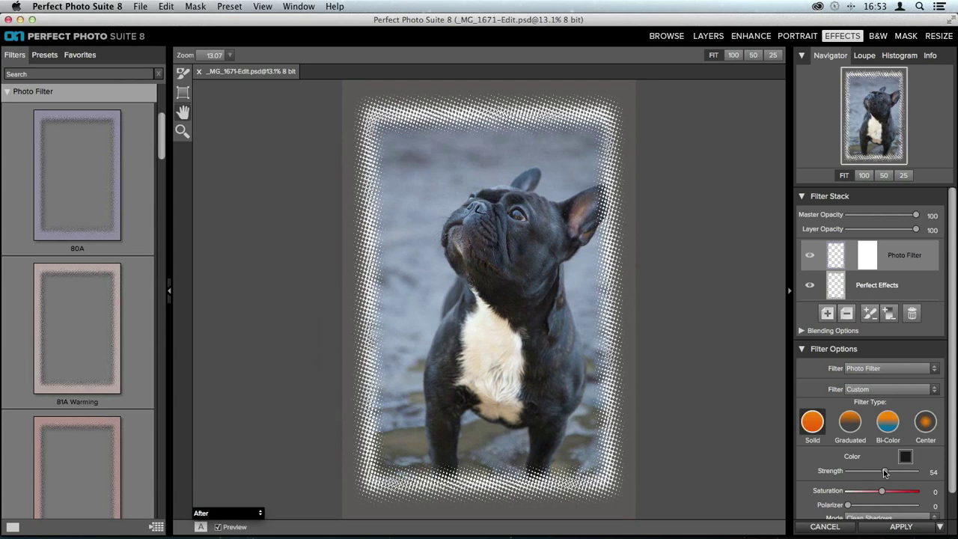
click(892, 528)
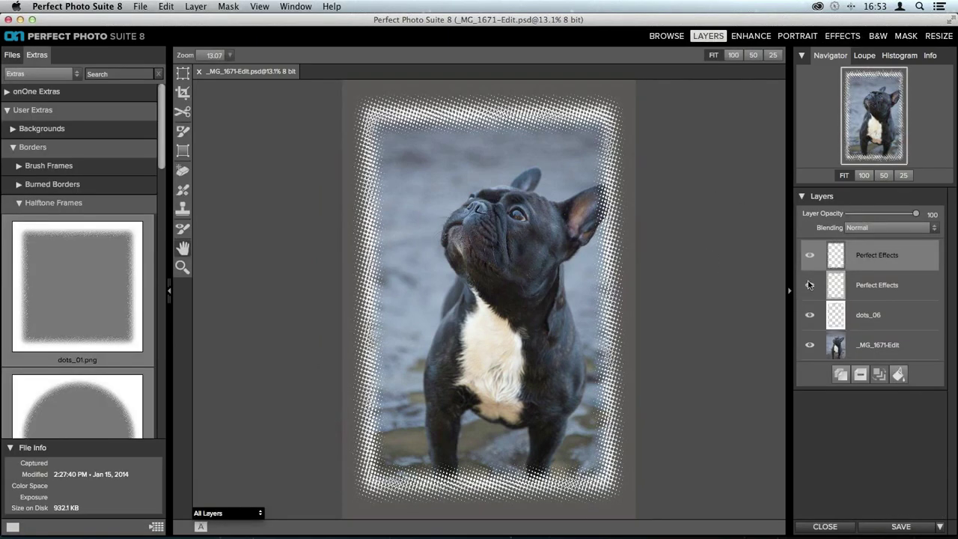
Enlarge the topmost Perfect Effects frame layer evenly around the photo to about 4344 by 6534 pixels and apply the transform
key(super+minus)
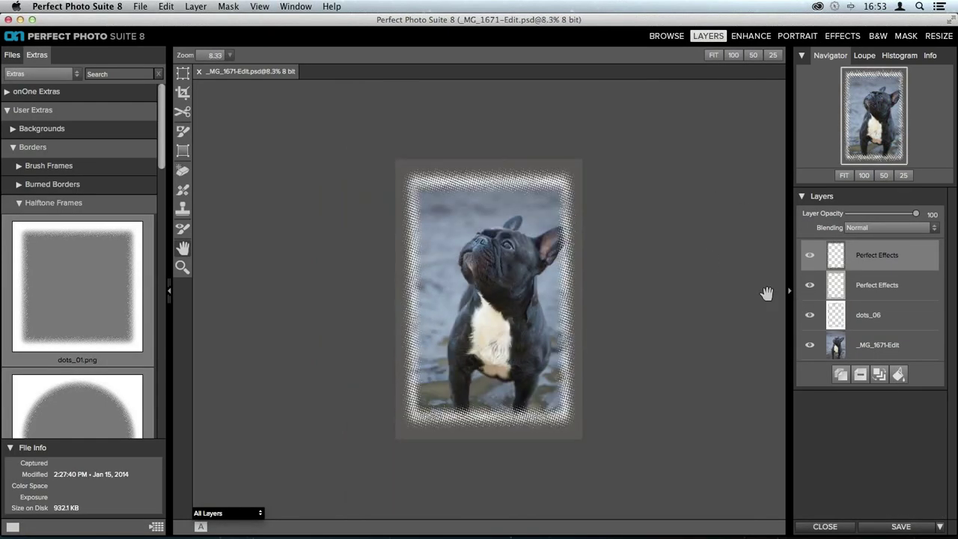
click(183, 73)
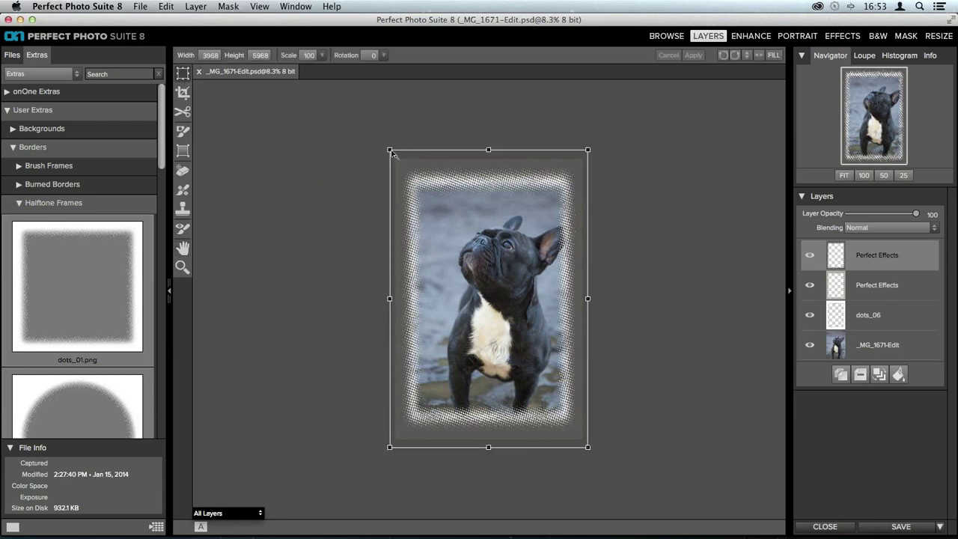
drag(392, 152, 382, 143)
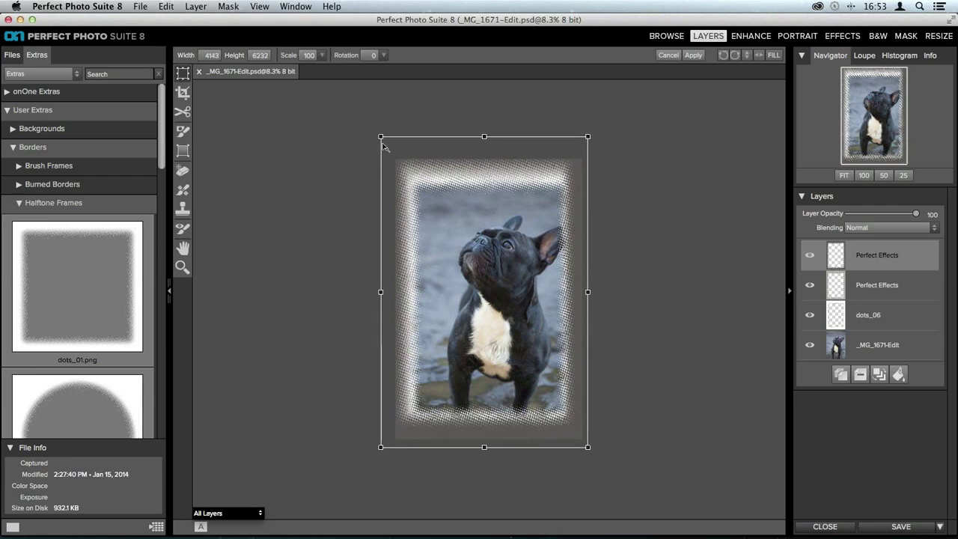
drag(588, 448, 599, 464)
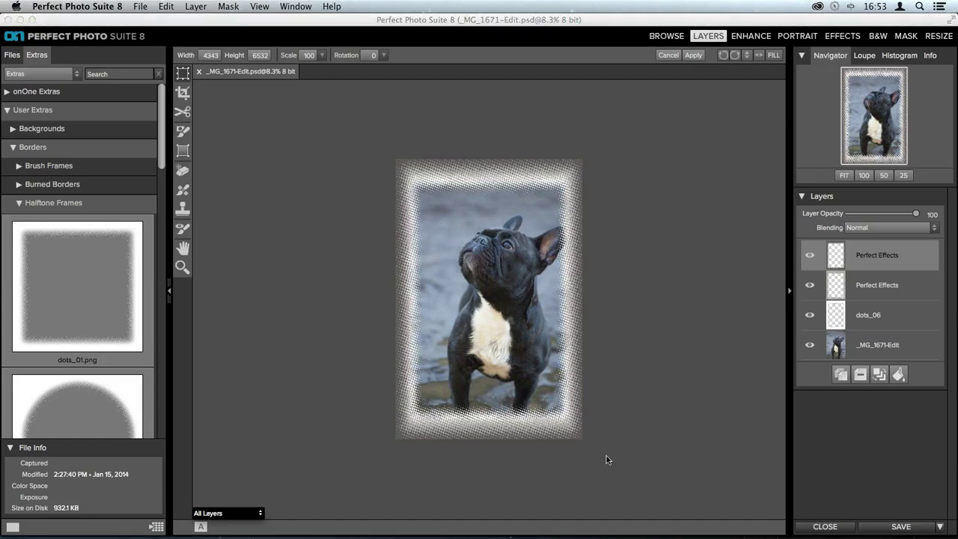
key(super+0)
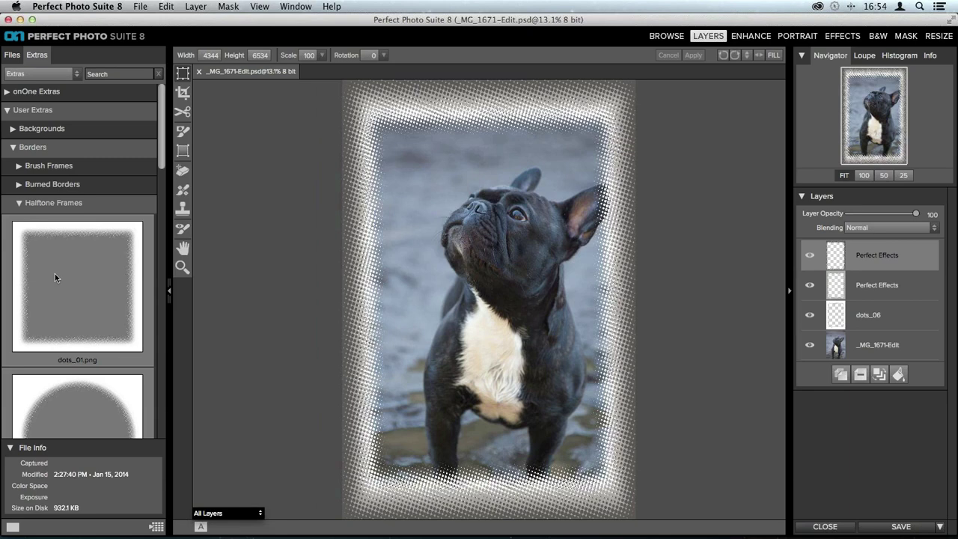
Delete both Perfect Effects layers and the dots_06 layer, keeping only the bulldog photo layer
click(860, 375)
click(860, 345)
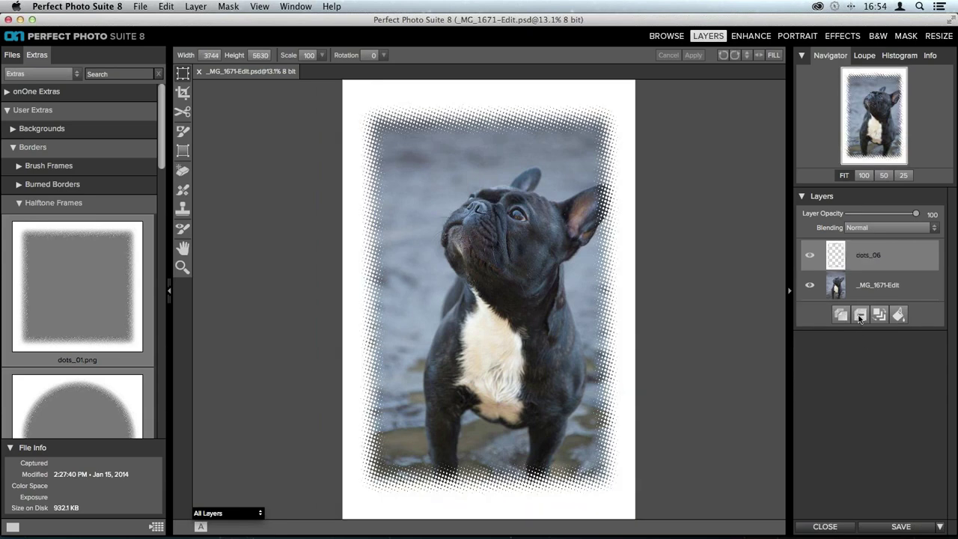
click(859, 315)
Open the bulldog photo in Perfect B&W and turn on the Border effect
click(878, 37)
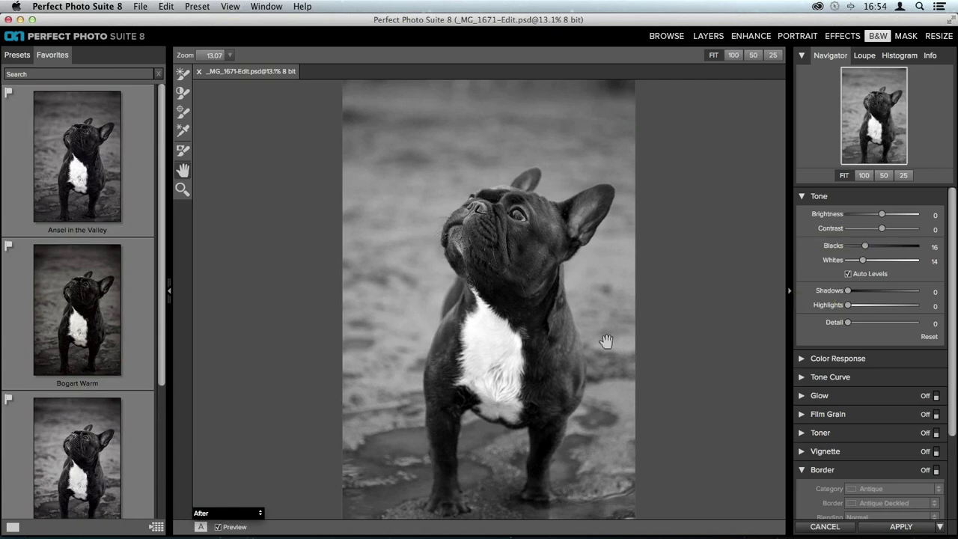
scroll(882, 350, down, 3)
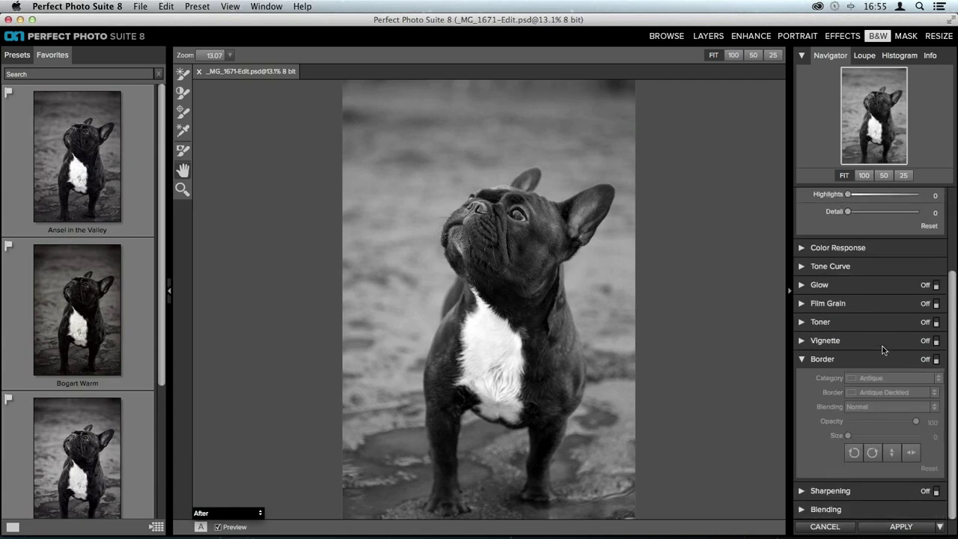
click(935, 359)
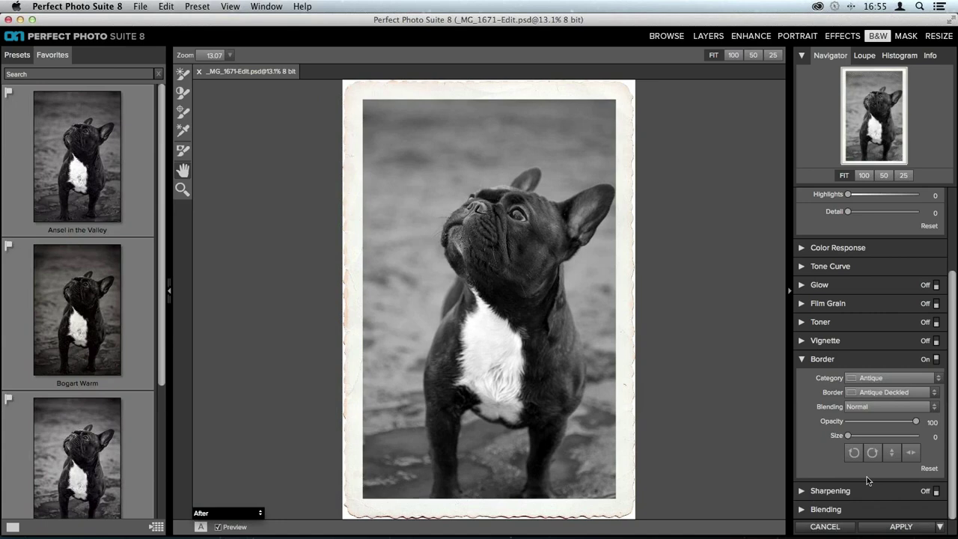
Choose the instant_film_665_neutral_r2_8X10 border from the user's Polaroid Borders category
click(872, 378)
scroll(893, 292, down, 5)
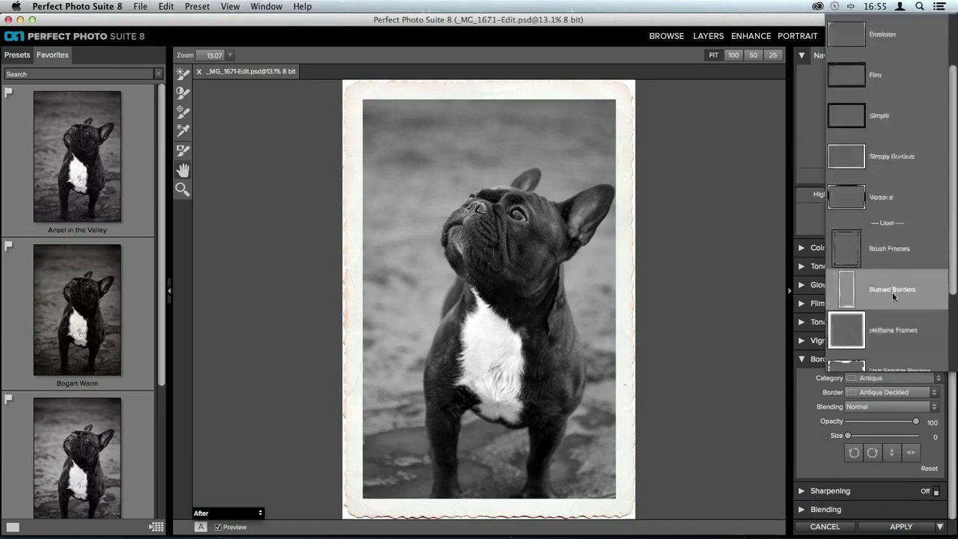
click(881, 290)
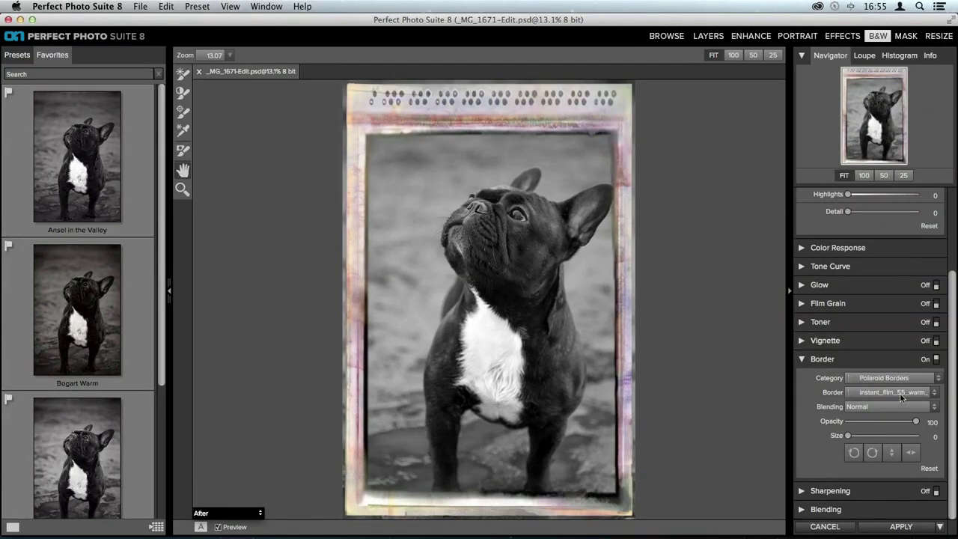
click(862, 393)
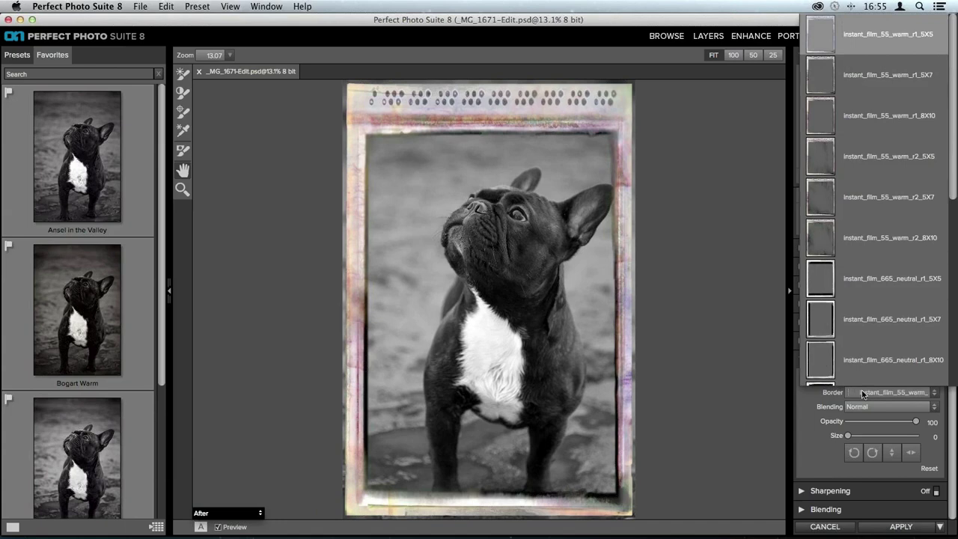
scroll(876, 279, down, 3)
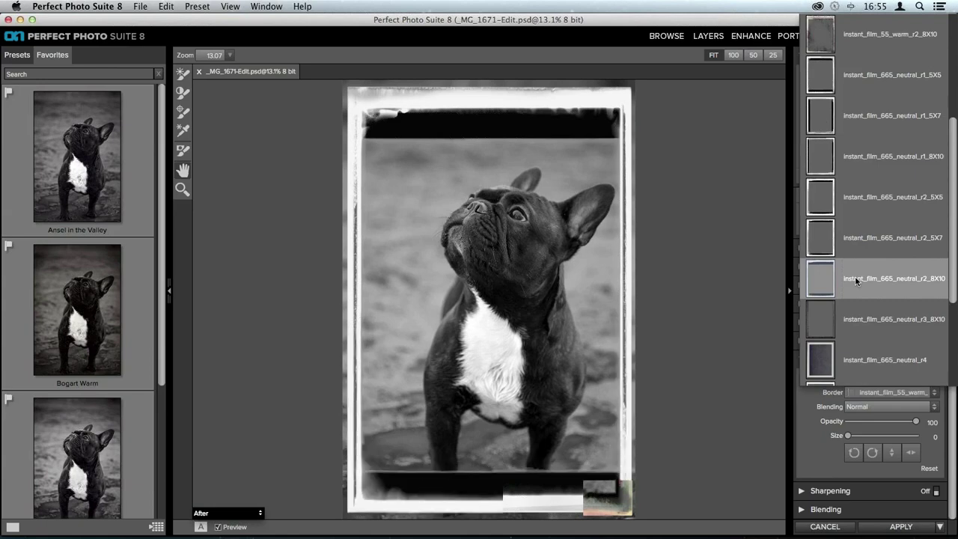
click(855, 277)
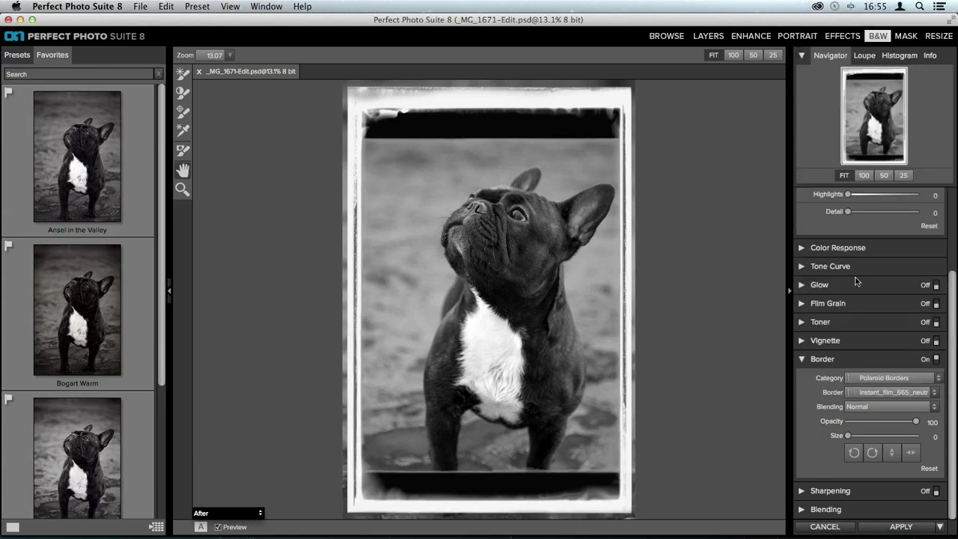
Set the film border's blending to Multiply and its size to 4, and apply the black-and-white conversion to the photo
click(864, 410)
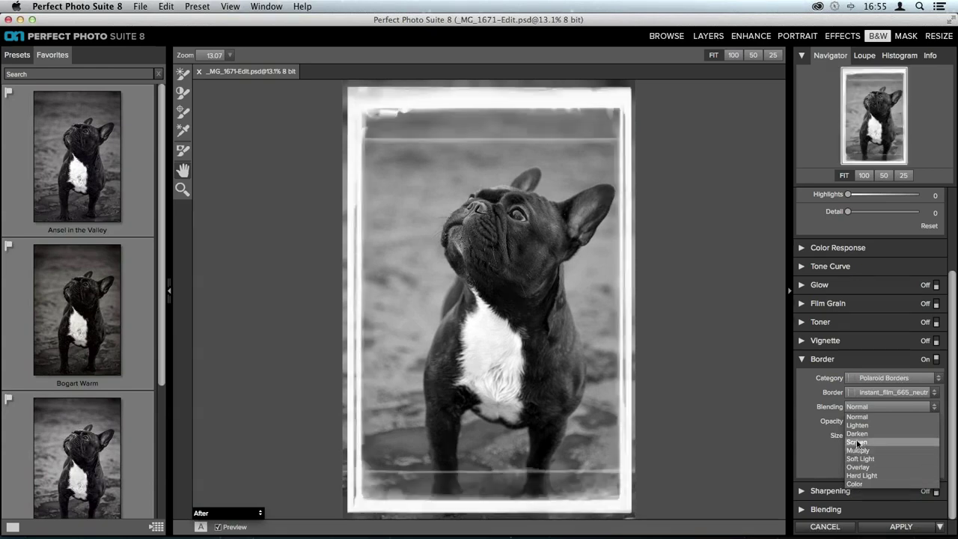
click(859, 450)
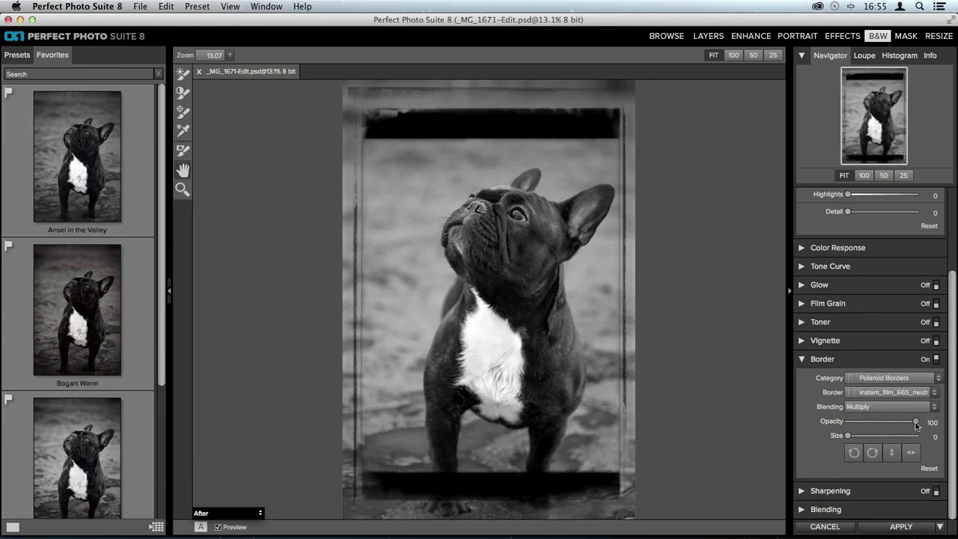
drag(916, 421, 926, 436)
mouse_move(850, 435)
mouse_down()
mouse_move(877, 435)
mouse_move(860, 438)
mouse_up()
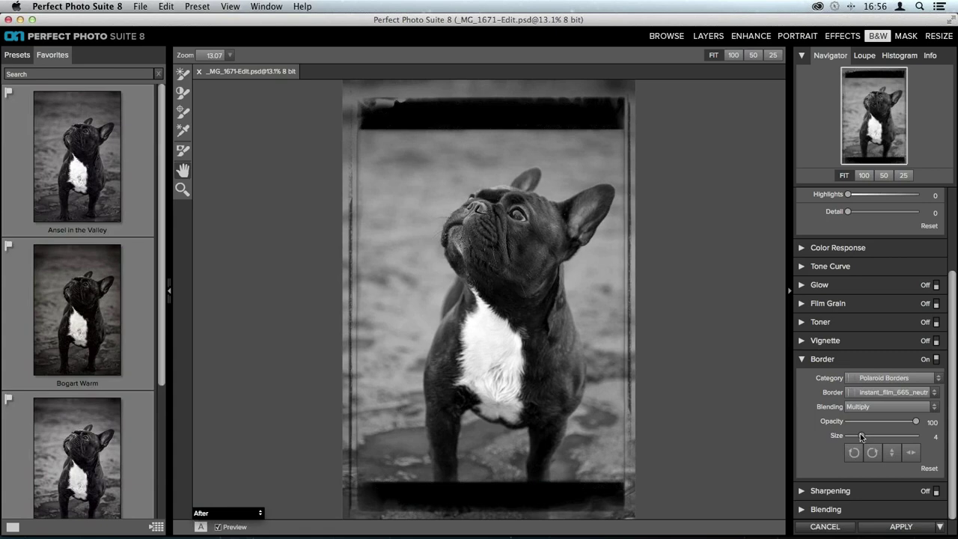
click(902, 527)
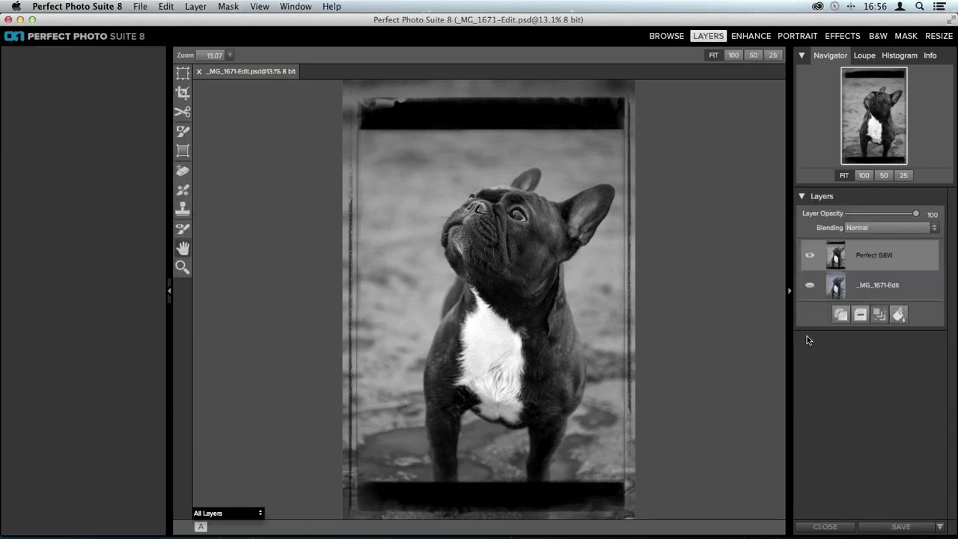
Toggle the Perfect B&W layer off and on repeatedly to compare it with the original color photo
click(812, 293)
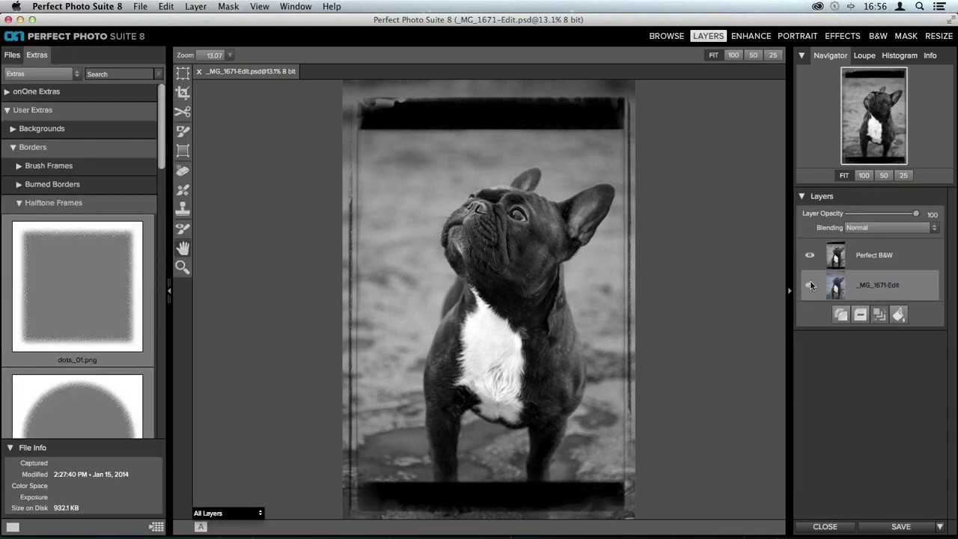
click(810, 255)
click(810, 255)
click(810, 255)
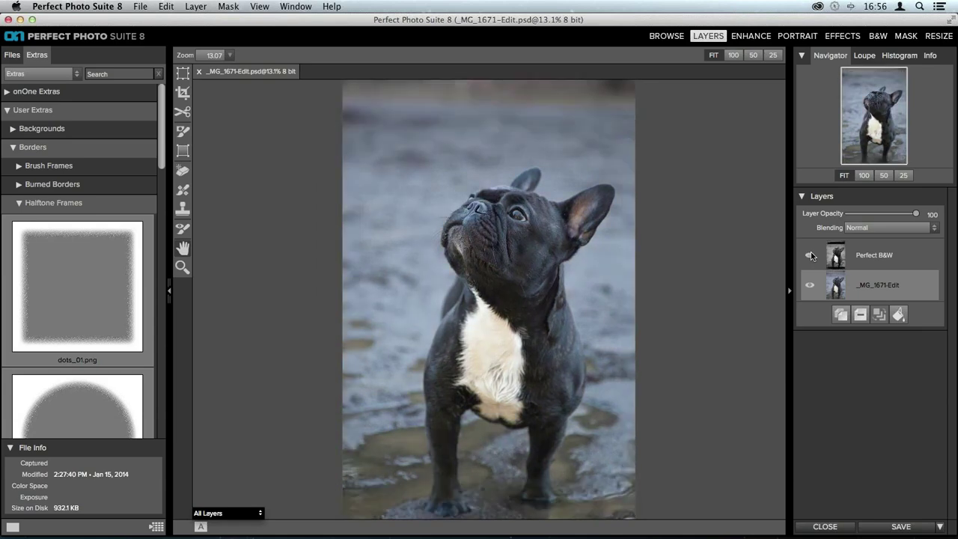
click(810, 255)
click(810, 255)
click(810, 255)
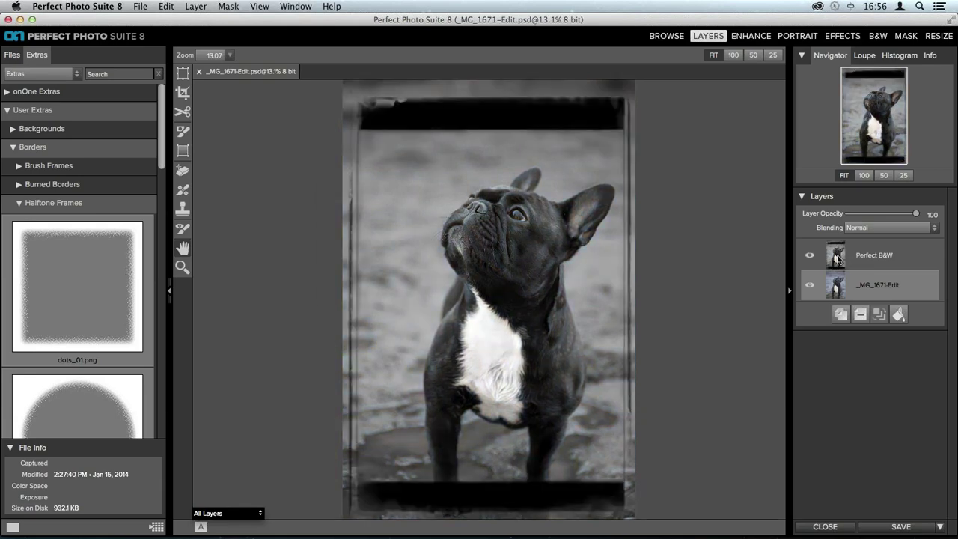
Select the Perfect B&W layer and browse the user's border extras past the halftone frames
click(838, 258)
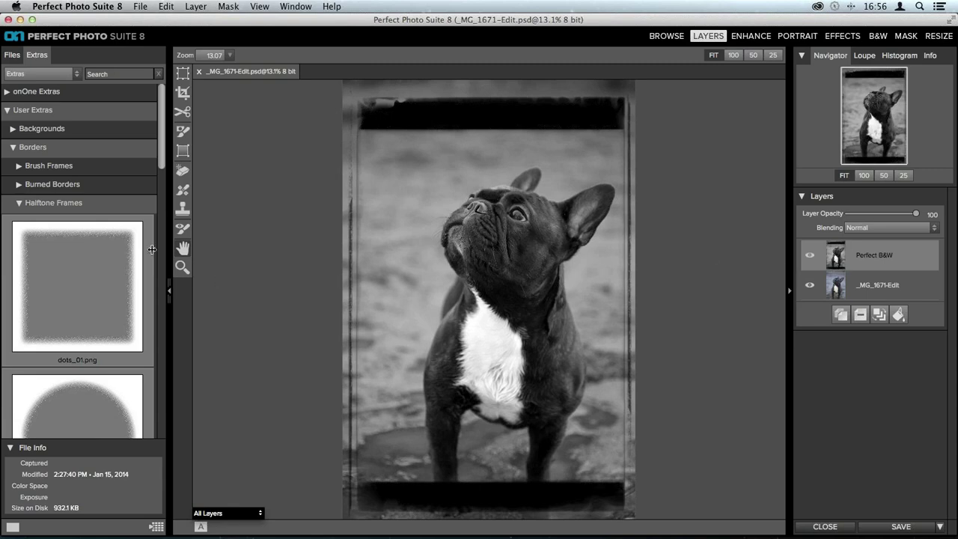
scroll(133, 228, down, 5)
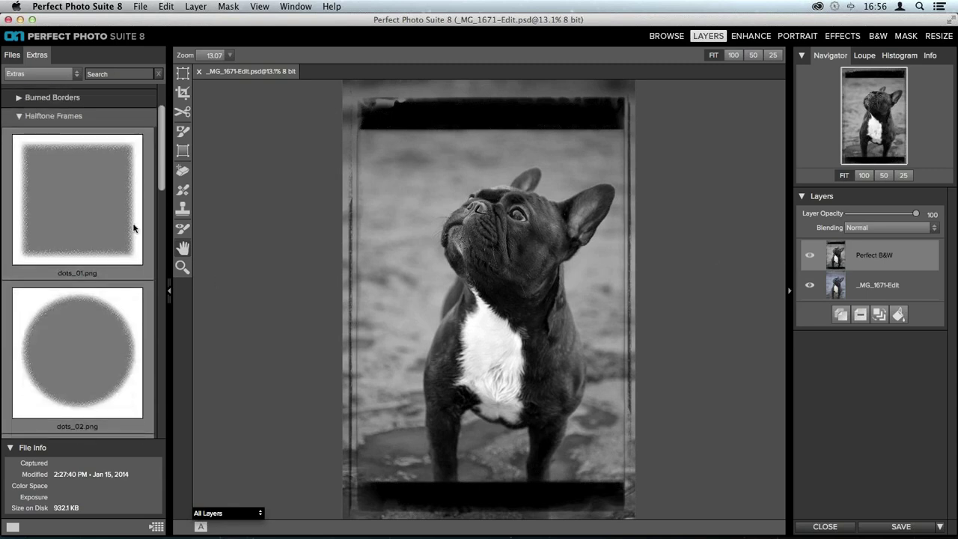